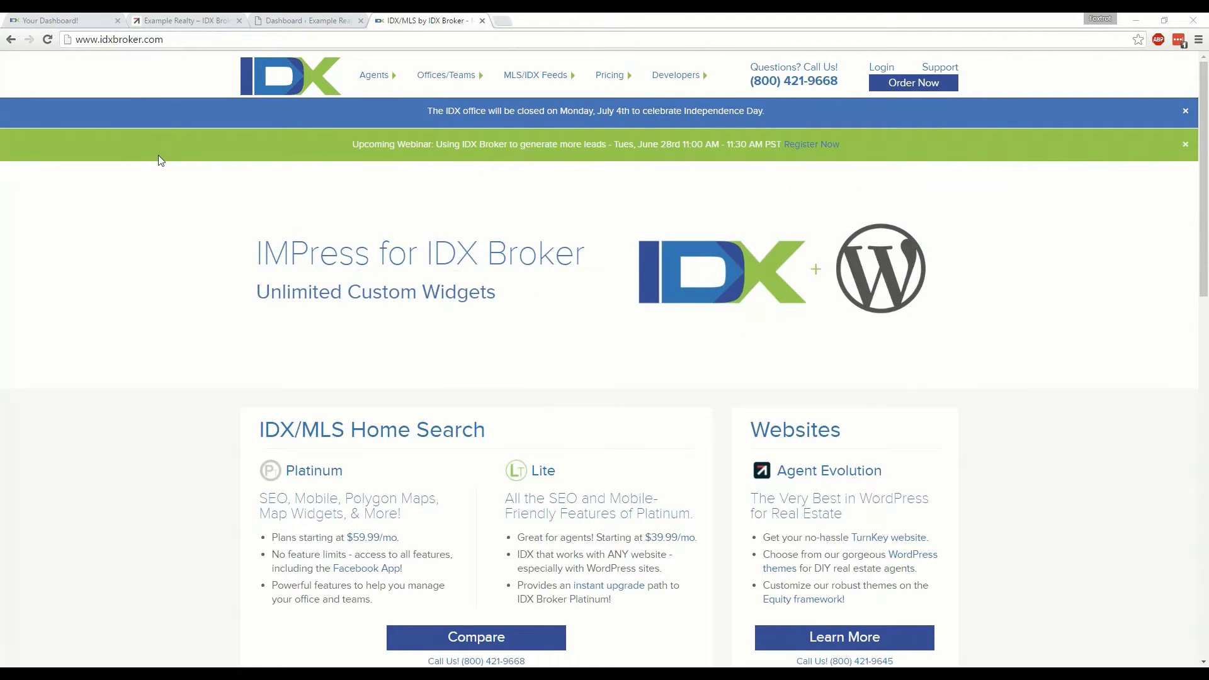
# Open the Lite/Platinum login page, start filling in the account login, and close the page
pyautogui.click(882, 69)
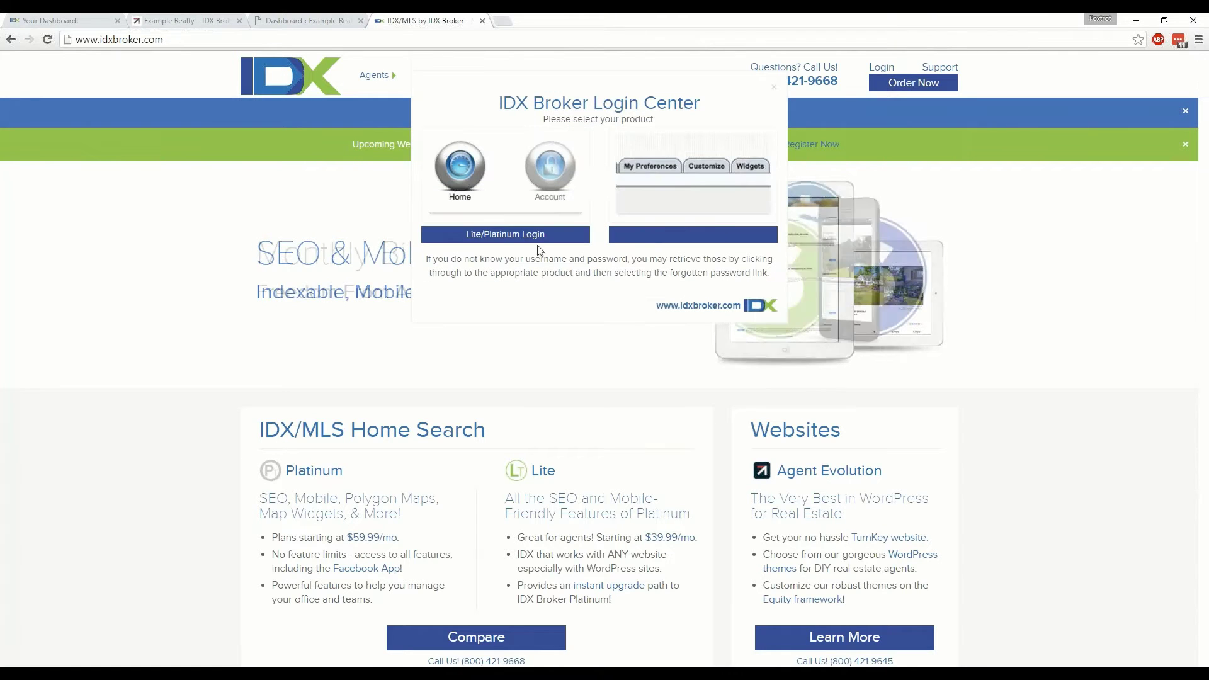
pyautogui.click(502, 237)
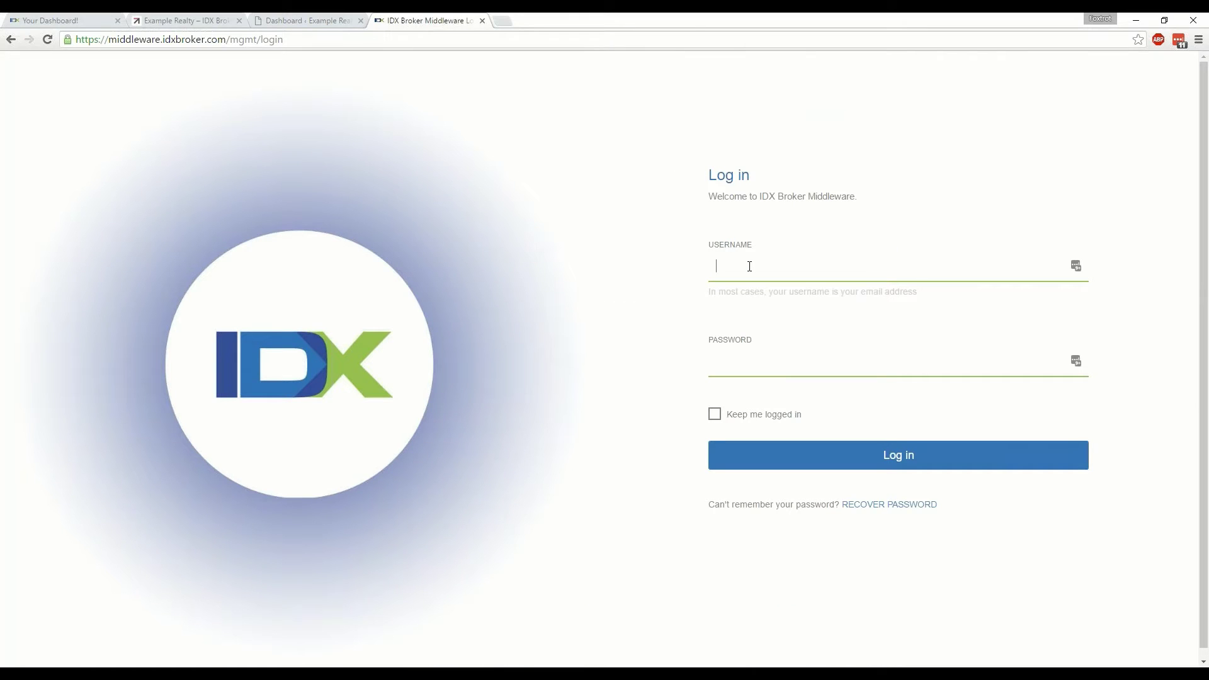
pyautogui.write('idxdemo')
pyautogui.click(745, 376)
pyautogui.hotkey('ctrl', 'w')
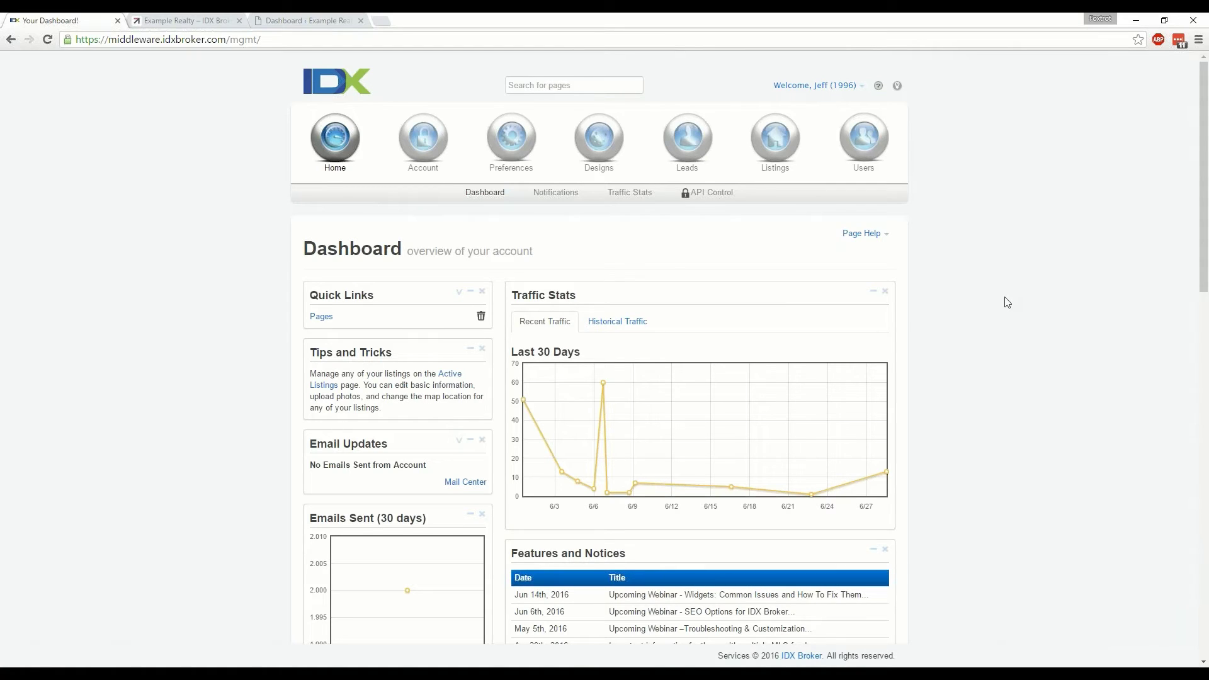
# Look over the Example Realty website's home page and return to the IDX Broker dashboard
pyautogui.click(188, 20)
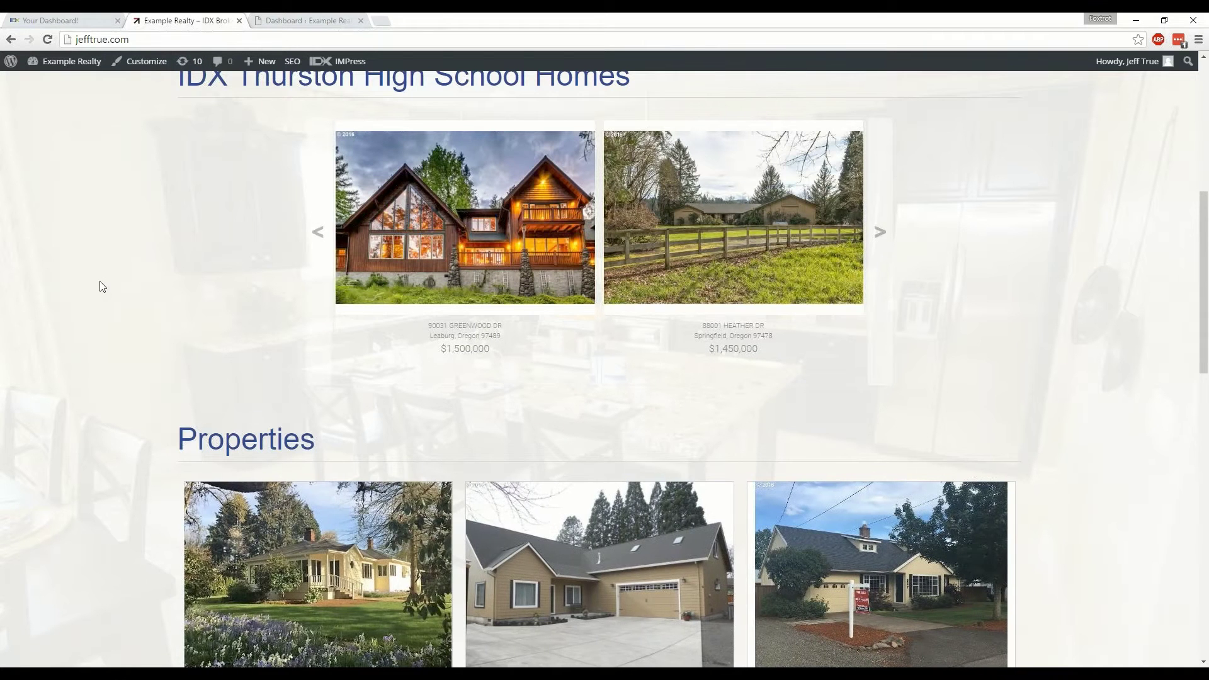
pyautogui.scroll(7, 99, 287)
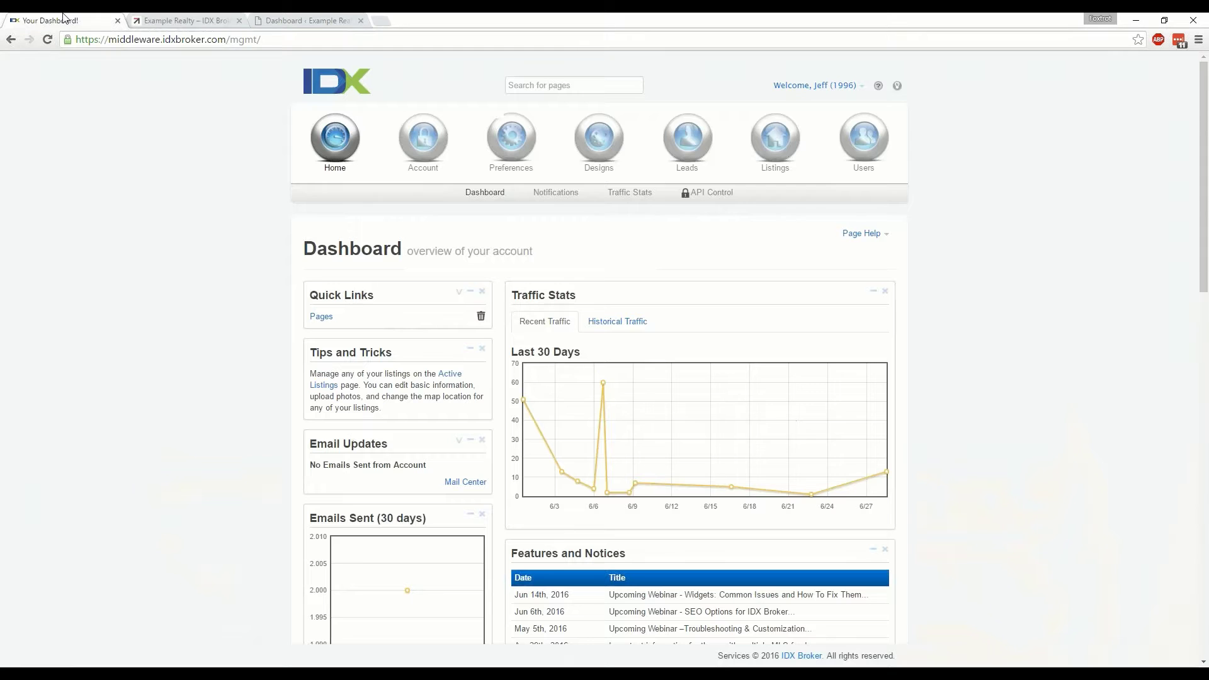
pyautogui.click(63, 18)
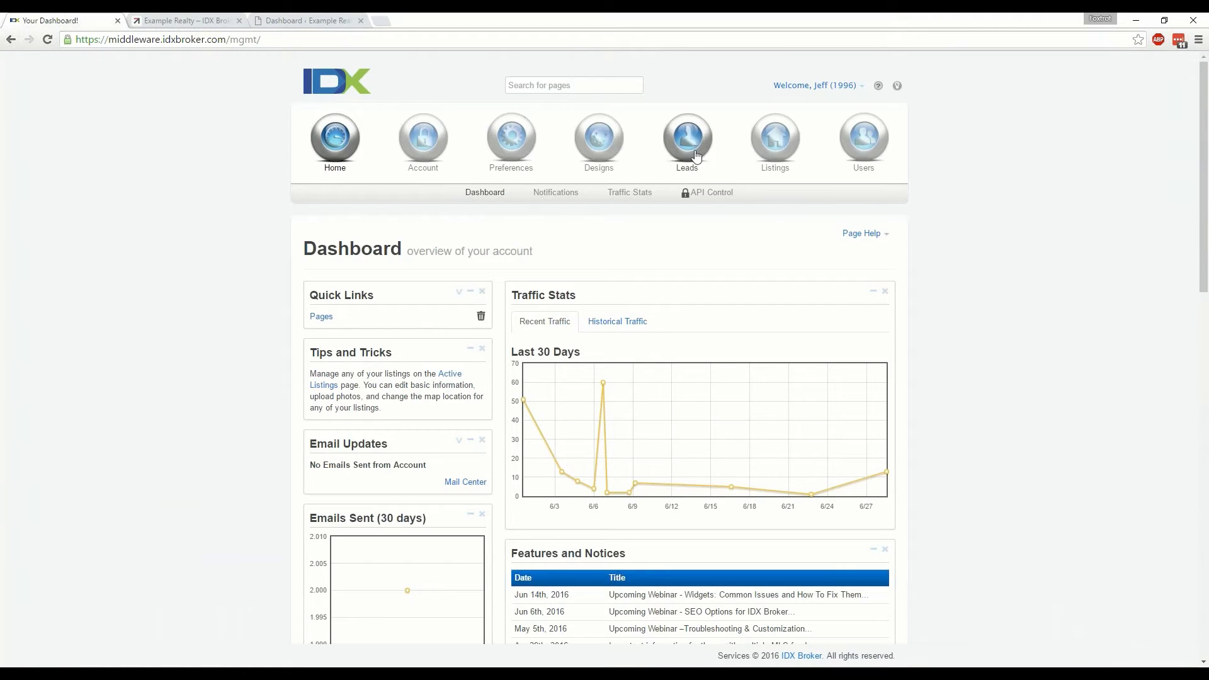
# Open the Global Registration Rules in the Advanced view of the Lead Registration Preferences
pyautogui.moveTo(696, 156)
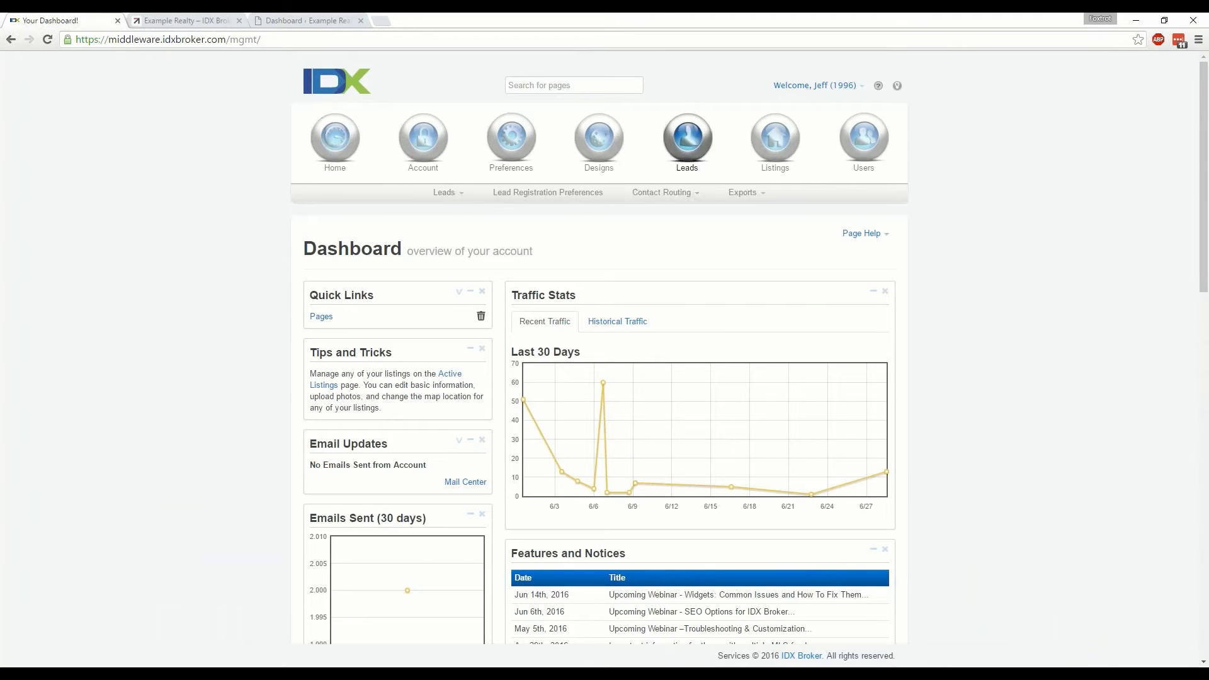
pyautogui.click(547, 193)
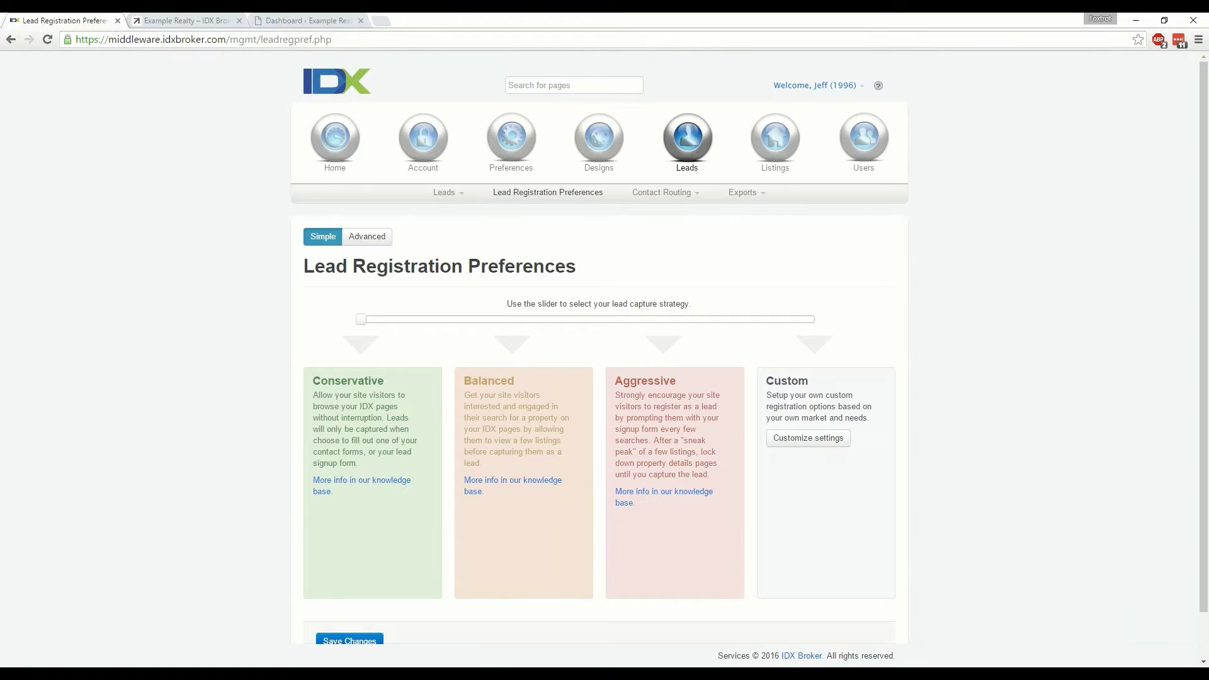
pyautogui.click(369, 238)
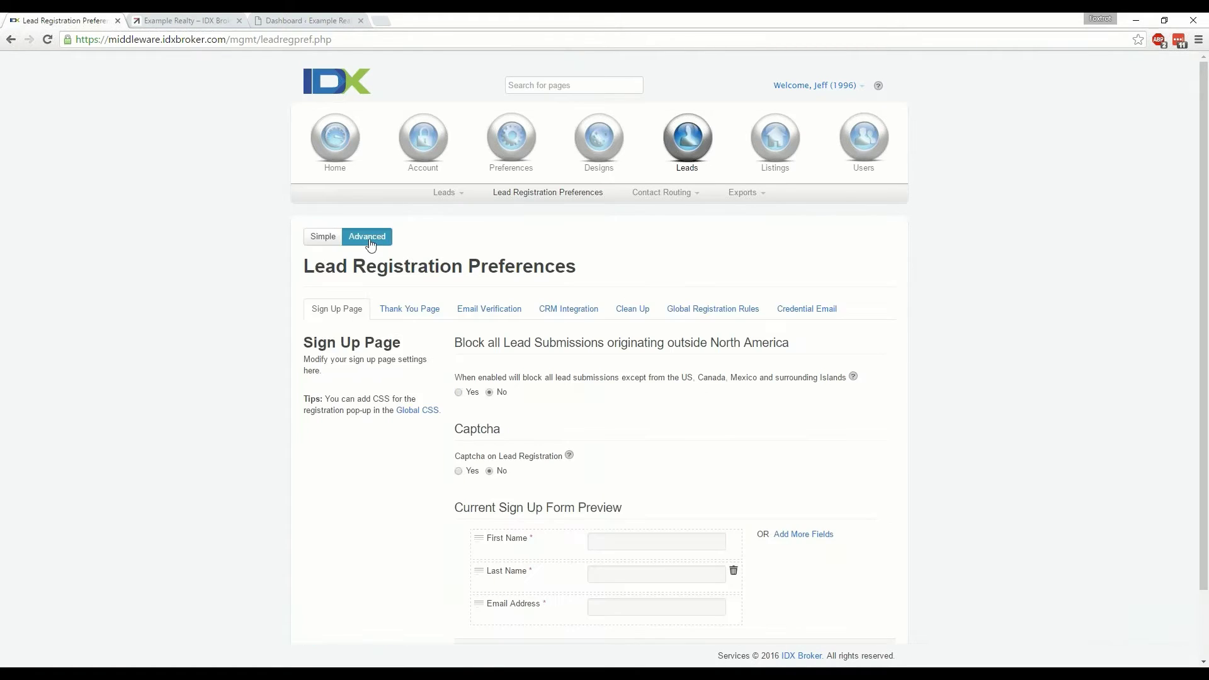
pyautogui.scroll(-2, 688, 232)
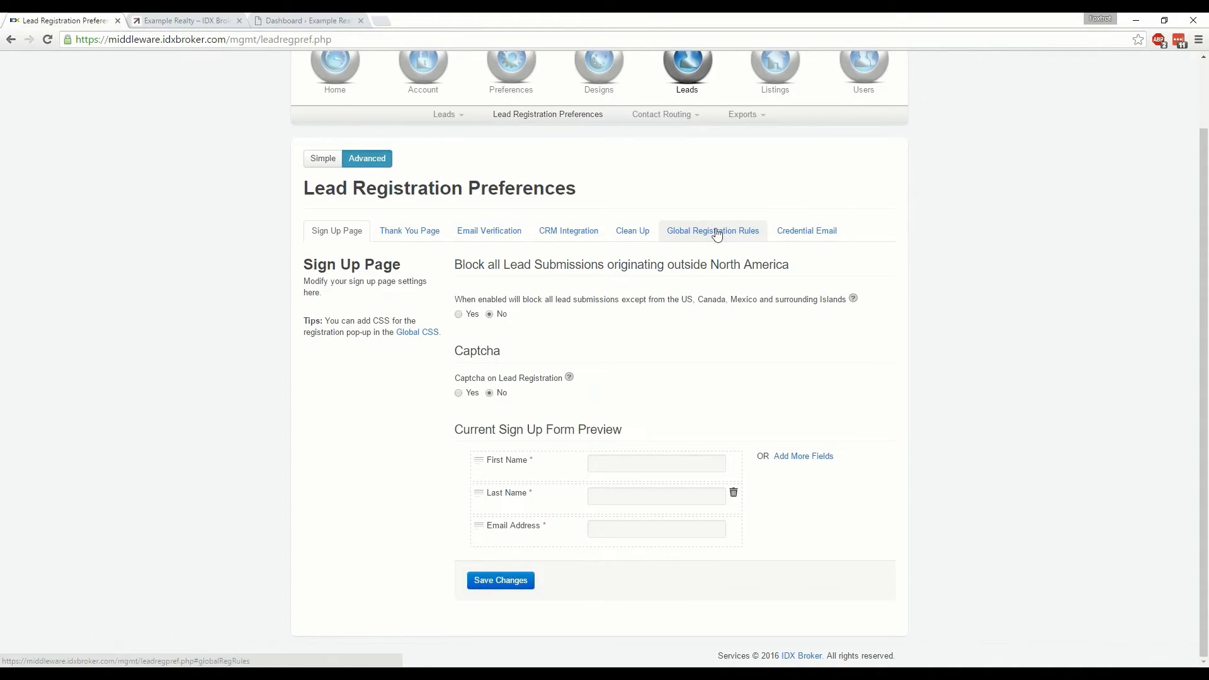
pyautogui.click(716, 234)
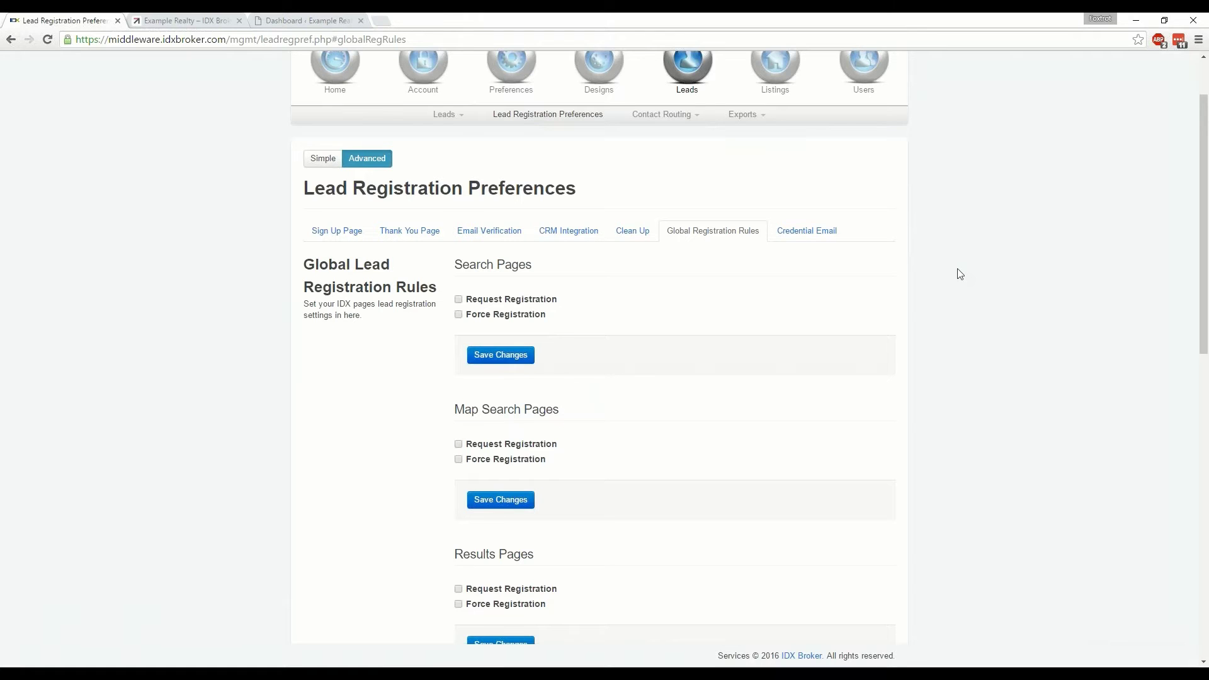
# Disable and re-enable Request Registration for the Photo Gallery while reviewing the rules for each page type
pyautogui.scroll(-5, 957, 277)
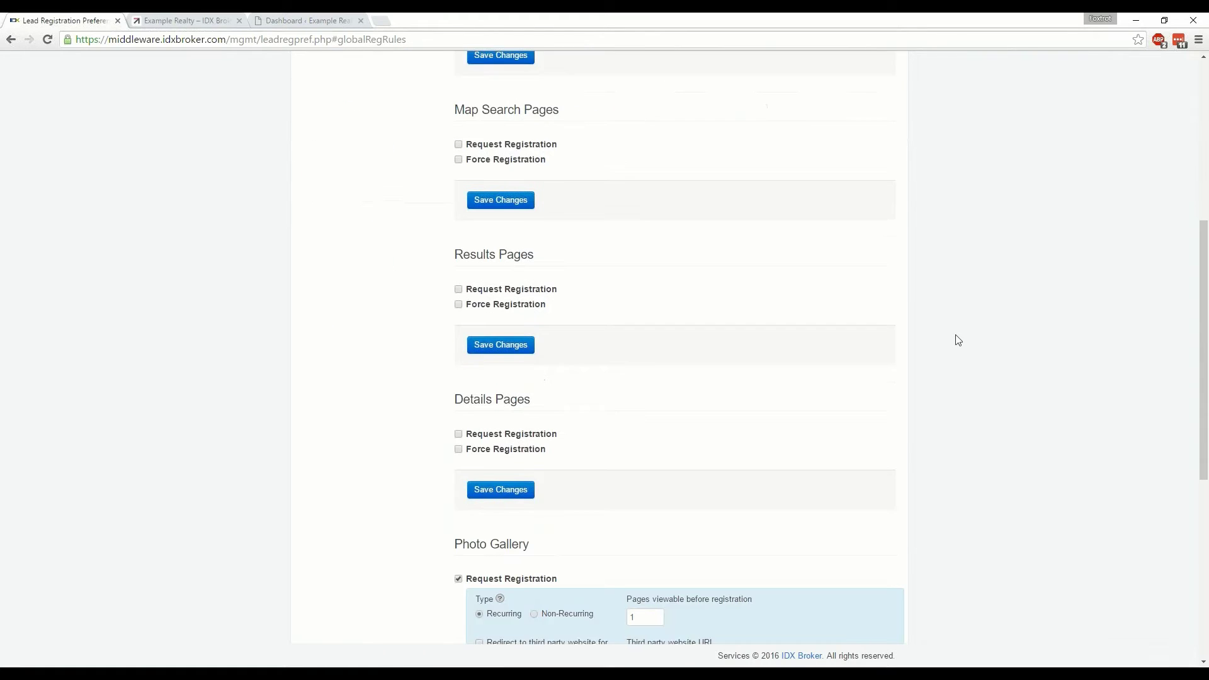
pyautogui.scroll(-1, 954, 343)
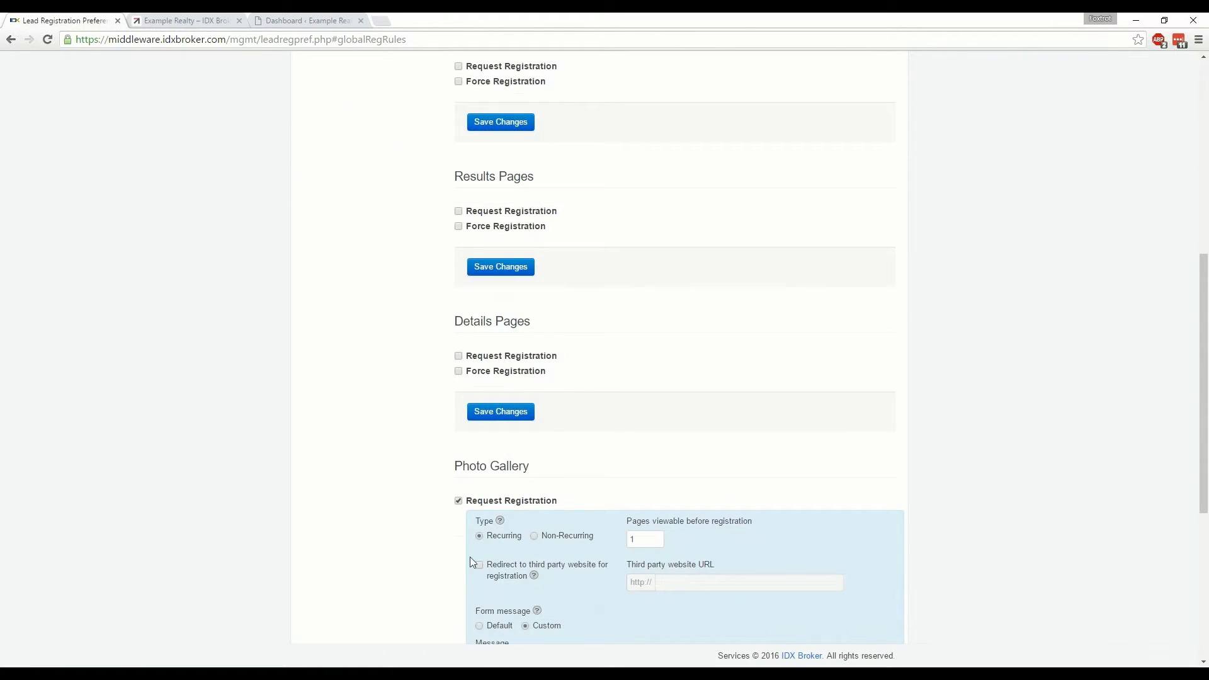
pyautogui.click(458, 501)
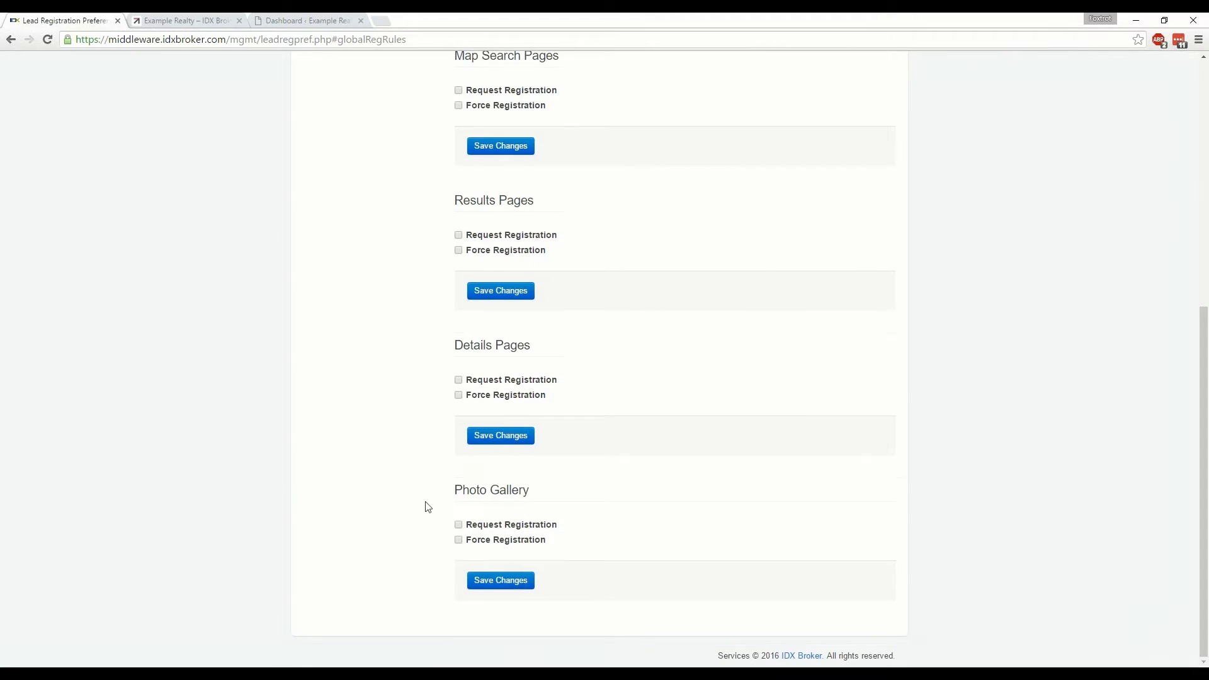
pyautogui.click(458, 525)
pyautogui.scroll(-3, 425, 544)
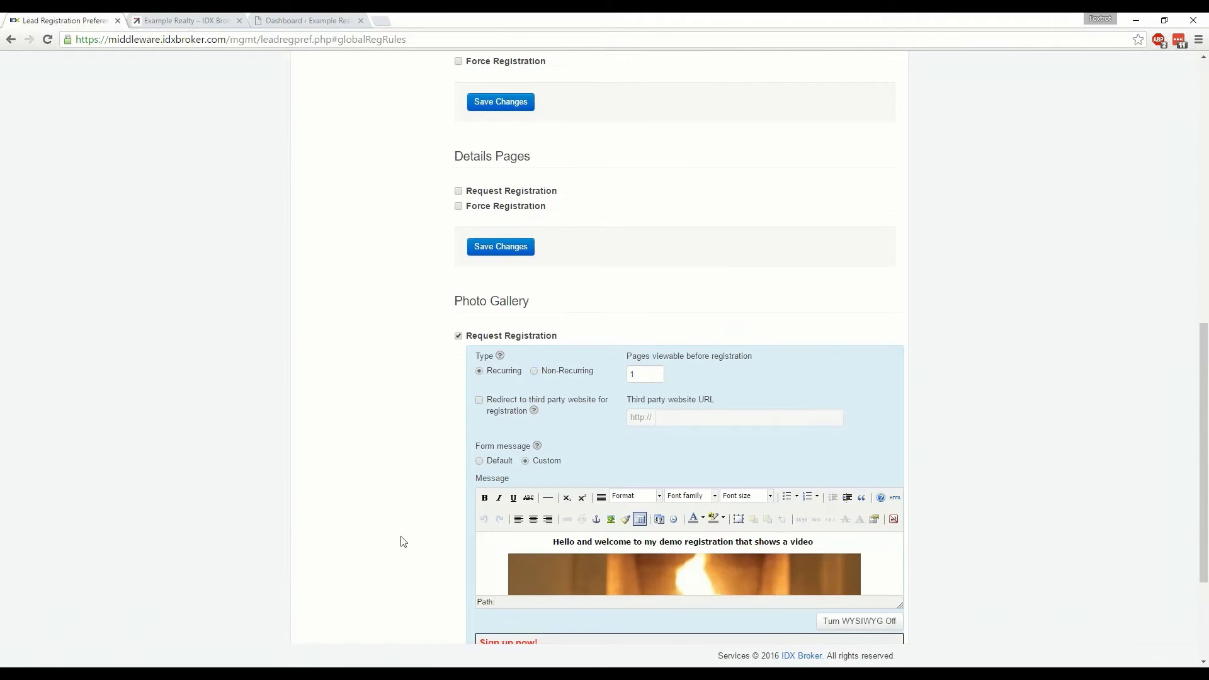
pyautogui.scroll(8, 397, 540)
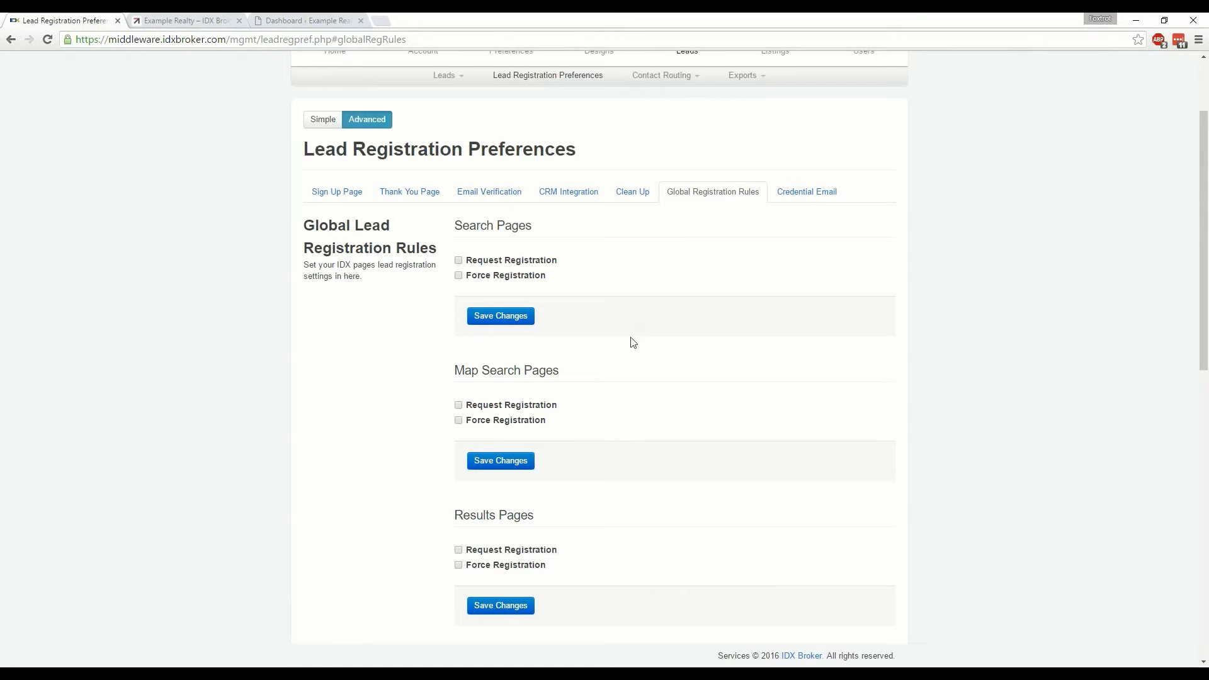
# Enable Recurring Request Registration for Results Pages with 5 pages viewable before registration
pyautogui.scroll(-3, 617, 343)
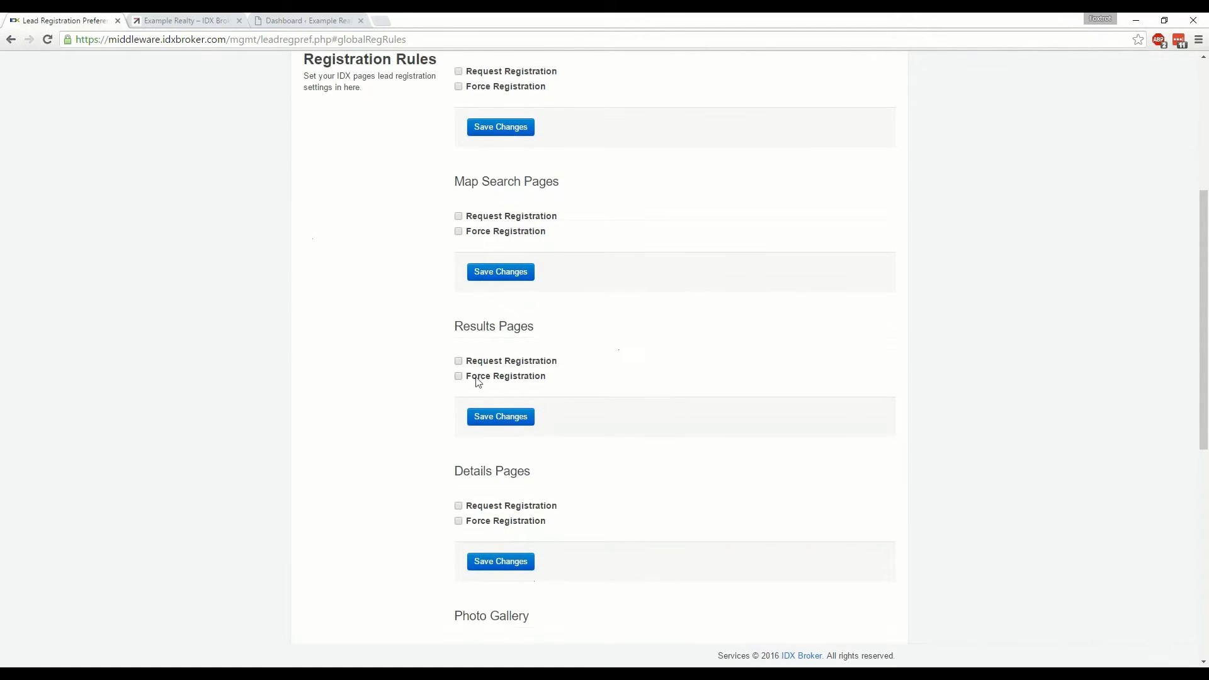
pyautogui.click(457, 361)
pyautogui.scroll(-2, 416, 373)
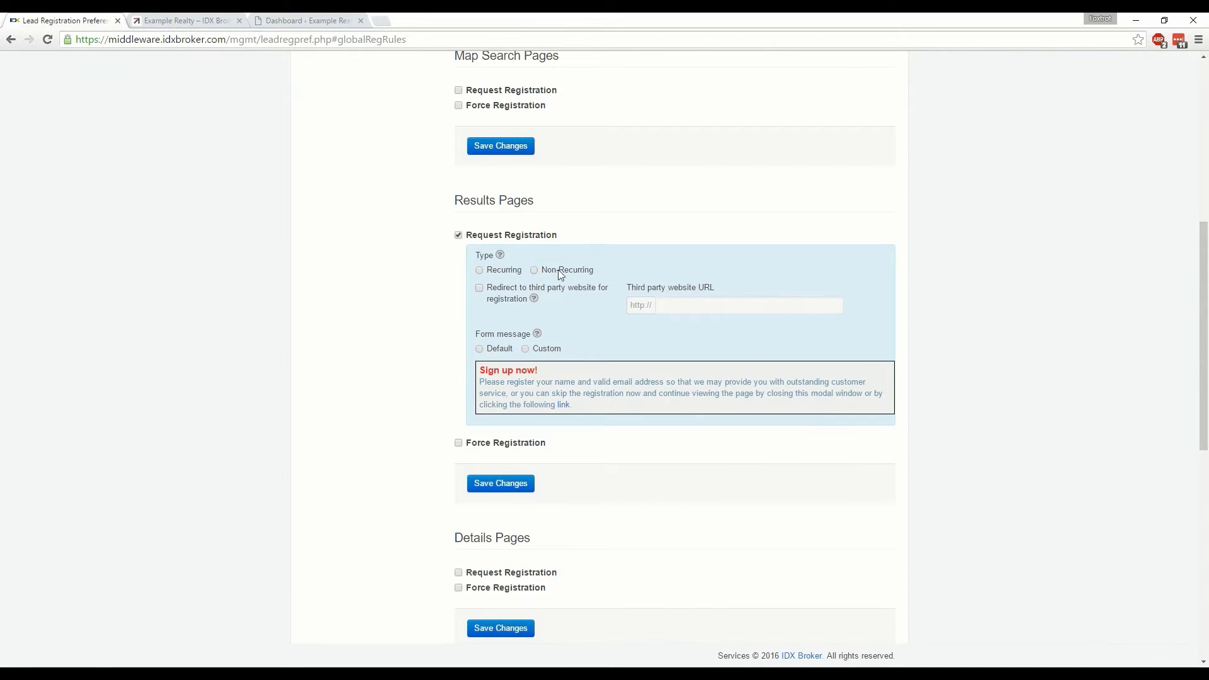
pyautogui.click(479, 271)
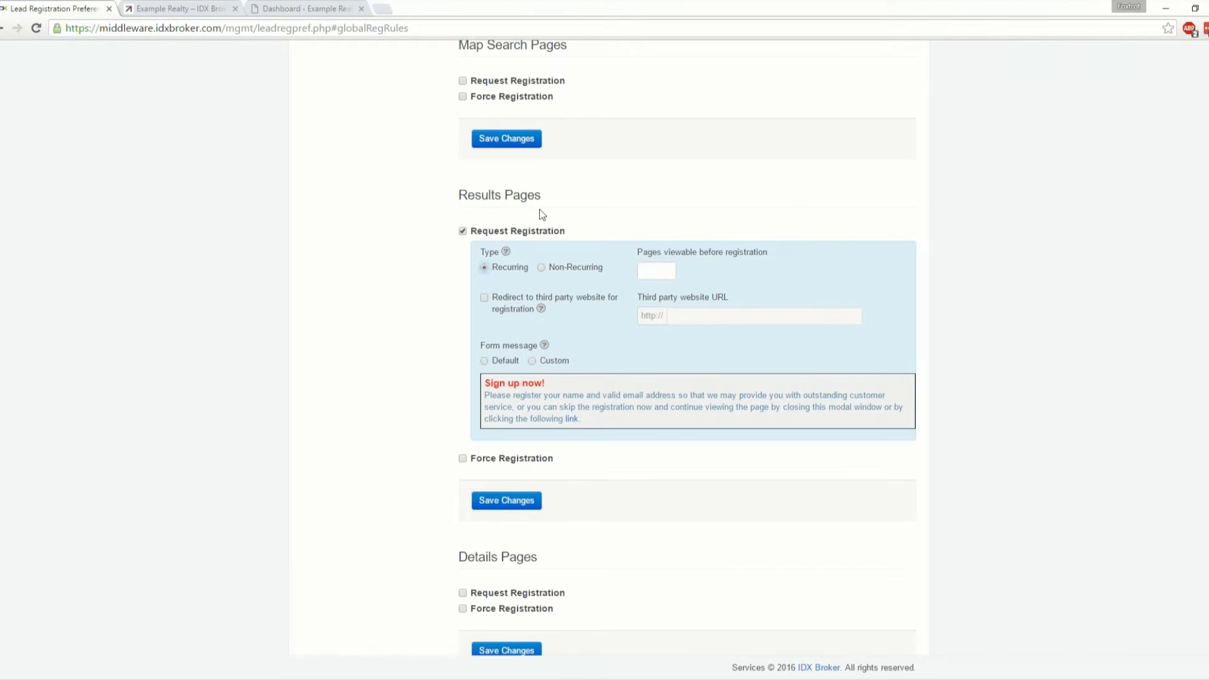
pyautogui.click(656, 275)
pyautogui.write('5')
pyautogui.scroll(-1, 707, 360)
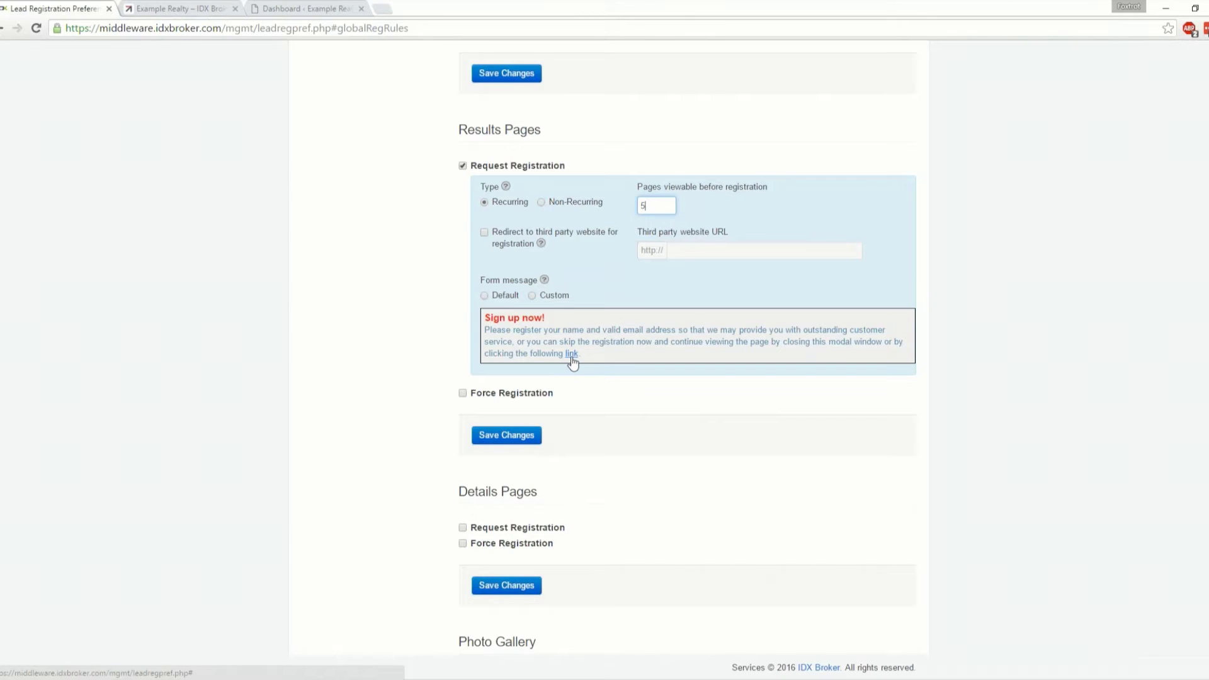
# Enable Force Registration for Results Pages and disable Request Registration there
pyautogui.click(463, 393)
pyautogui.scroll(-3, 418, 348)
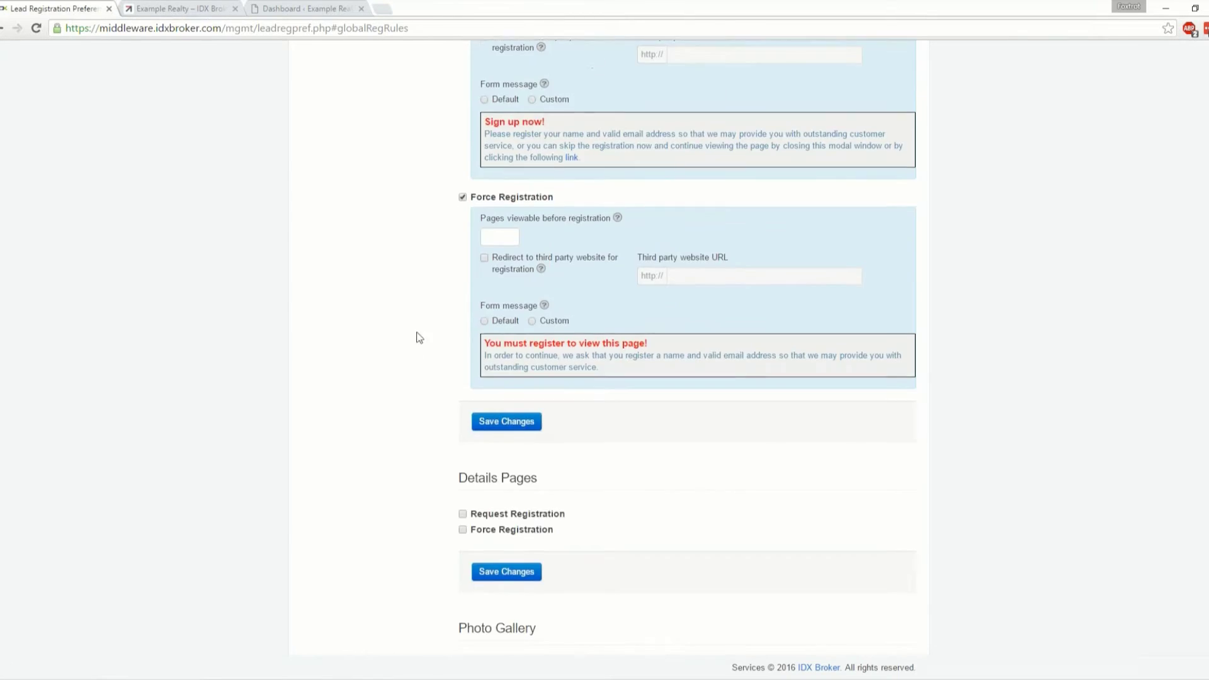
pyautogui.scroll(2, 418, 338)
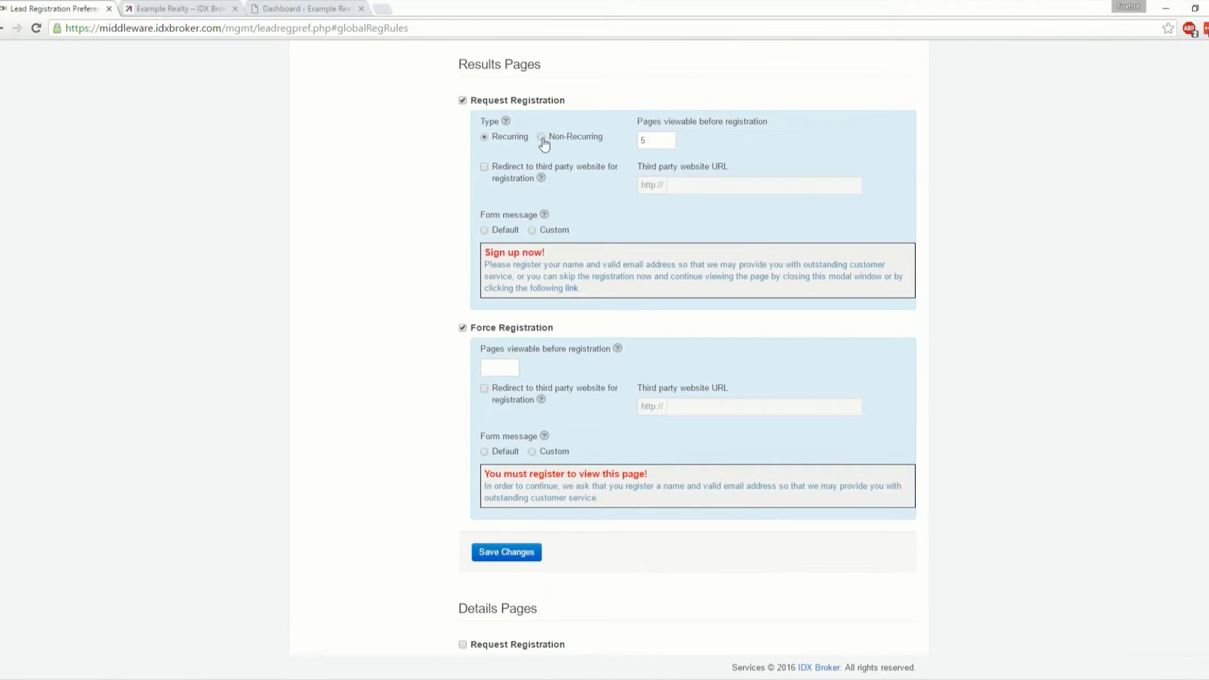
pyautogui.click(652, 141)
pyautogui.write('10')
pyautogui.click(484, 136)
pyautogui.click(462, 100)
pyautogui.scroll(-1, 384, 215)
pyautogui.scroll(1, 384, 214)
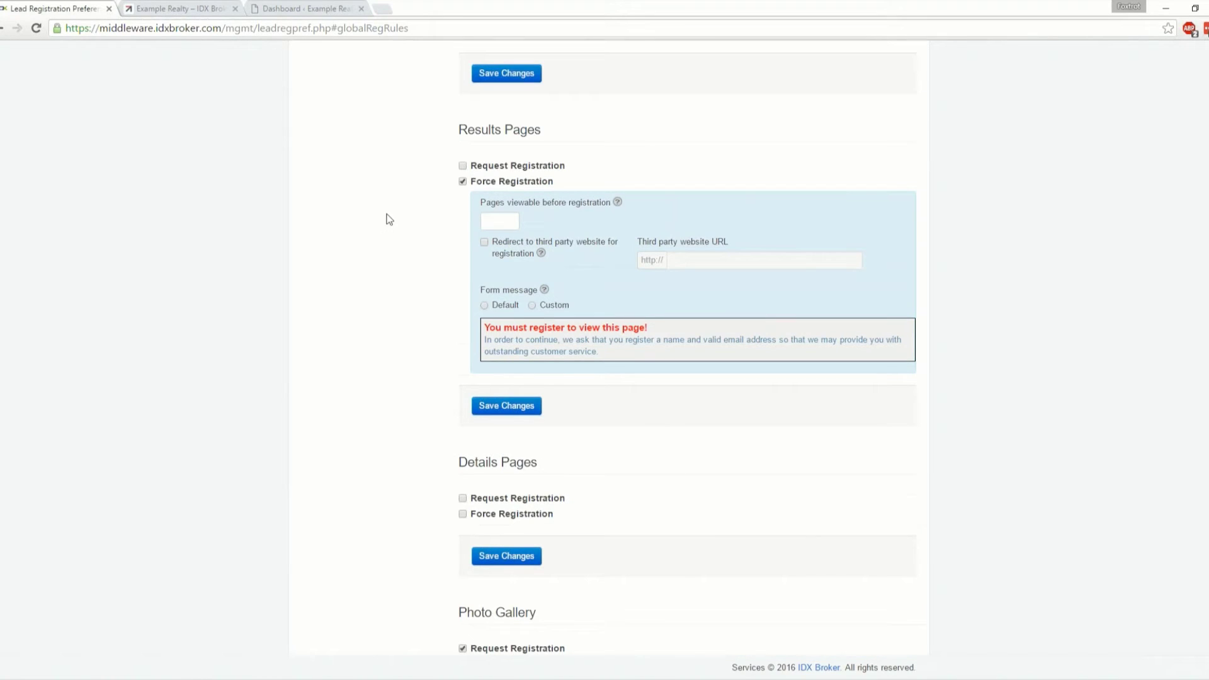
# Set the pages viewable before Force Registration to 15 for Results Pages, keeping Request Registration disabled
pyautogui.click(491, 224)
pyautogui.write('15')
pyautogui.click(462, 166)
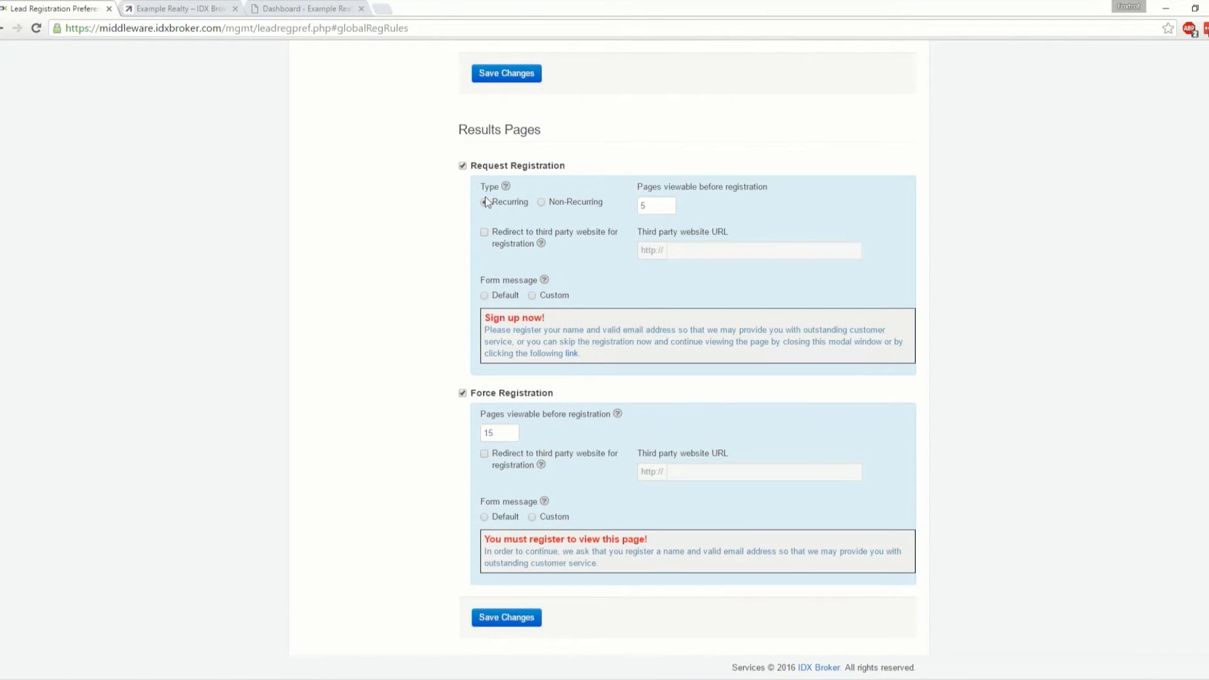
pyautogui.click(462, 165)
# Choose a Custom form message for the Results Pages' Force Registration and switch the message's WYSIWYG editor off and back on
pyautogui.click(531, 302)
pyautogui.scroll(-1, 425, 320)
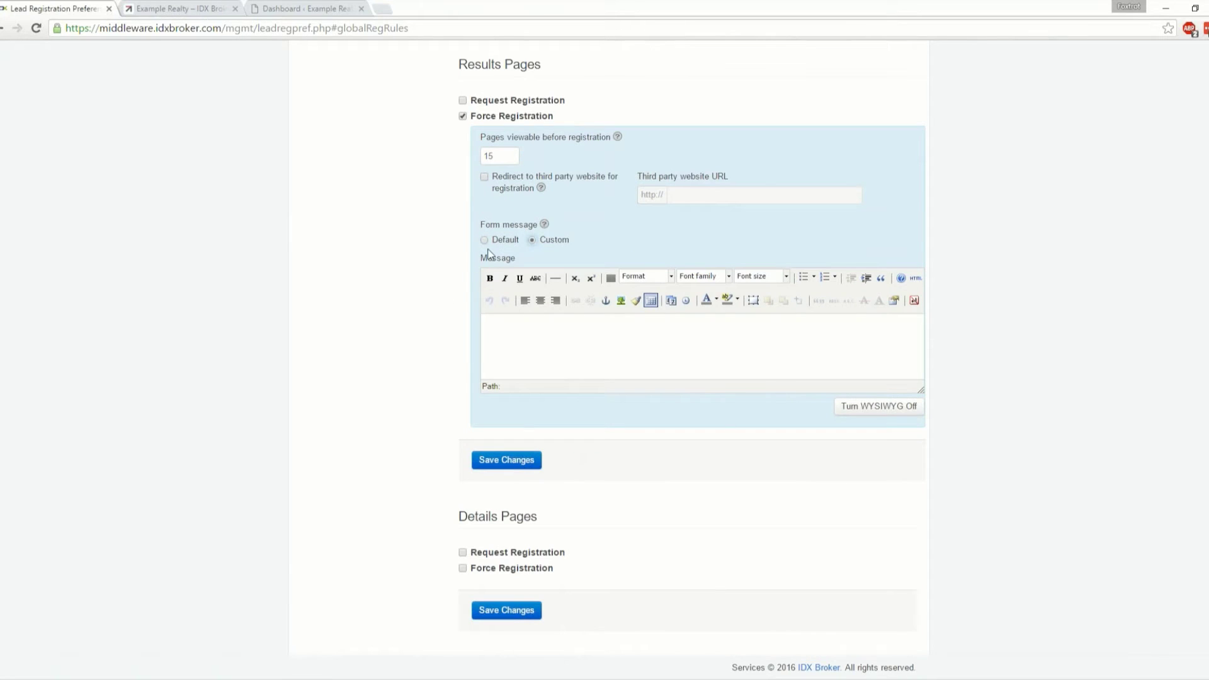
pyautogui.click(671, 334)
pyautogui.click(900, 412)
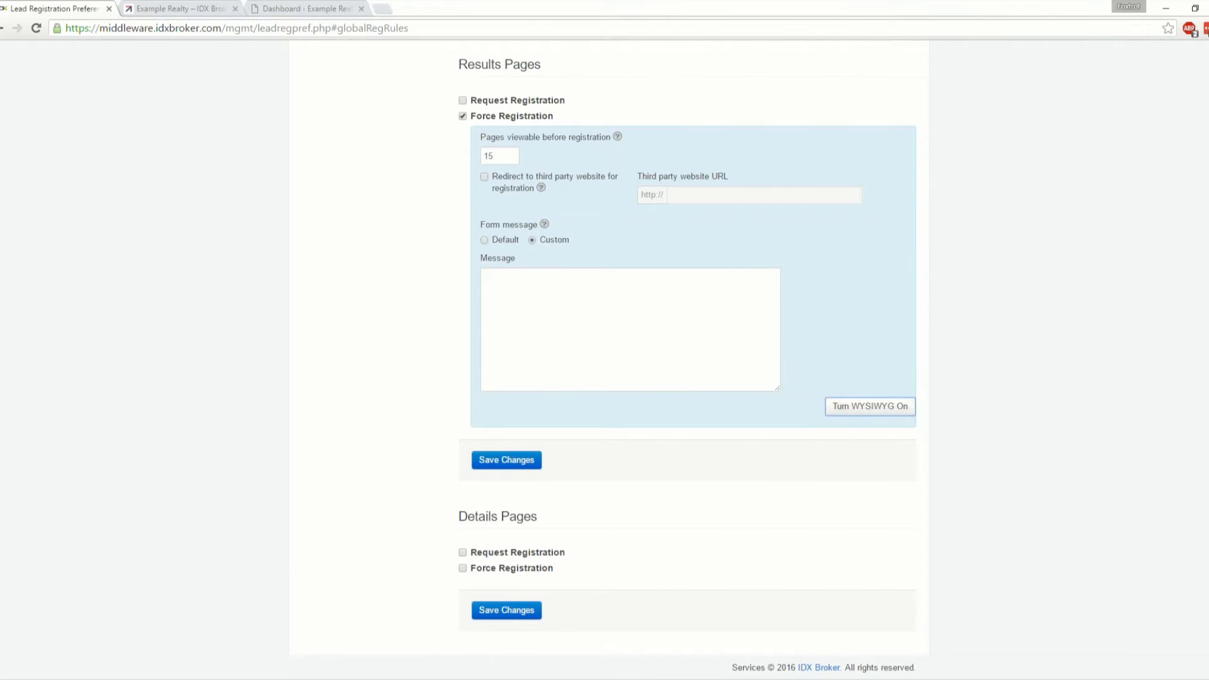
pyautogui.click(565, 333)
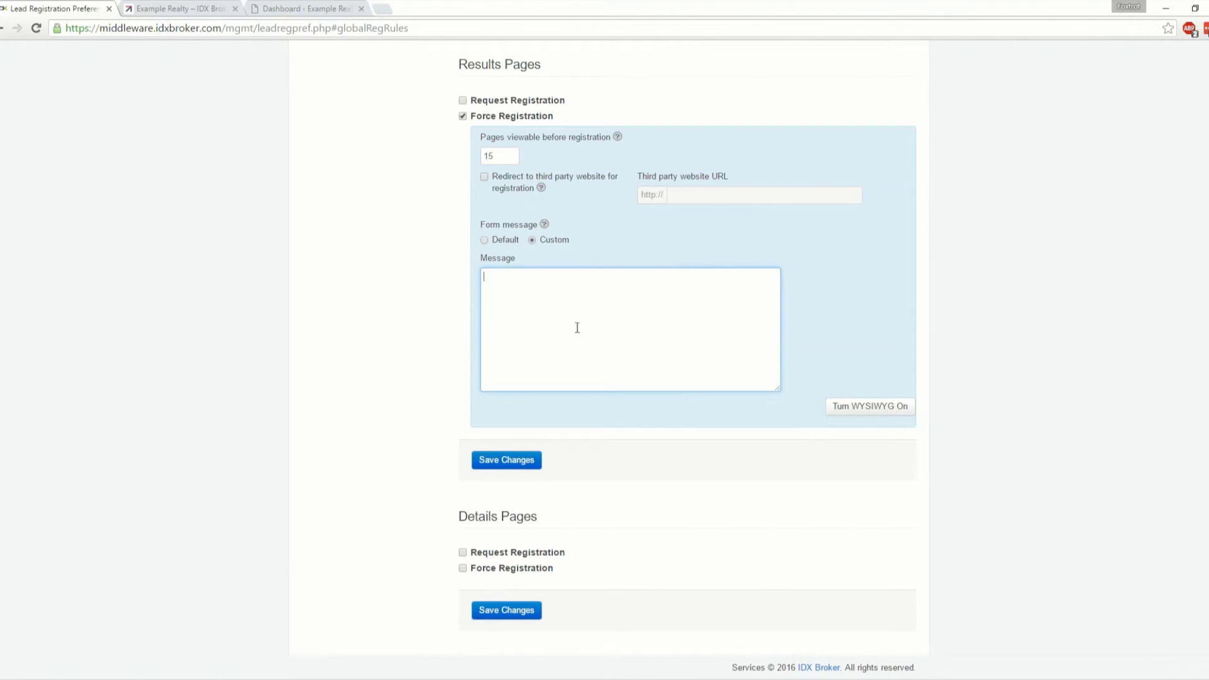
pyautogui.click(861, 408)
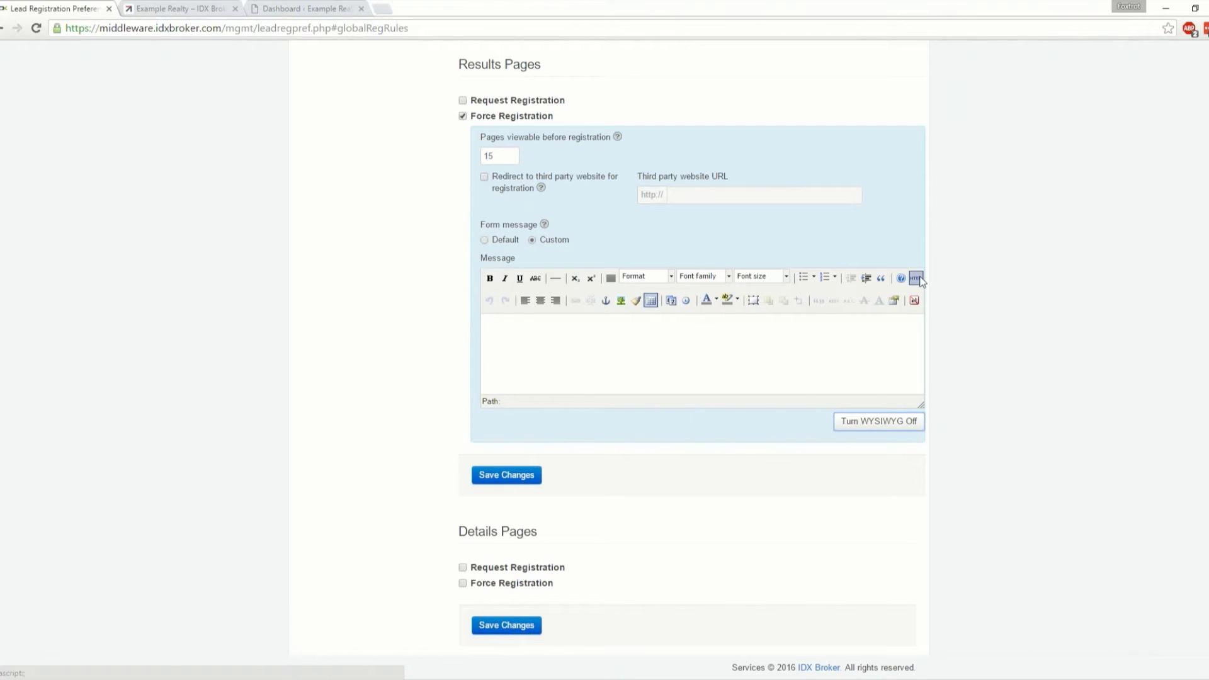
pyautogui.click(336, 354)
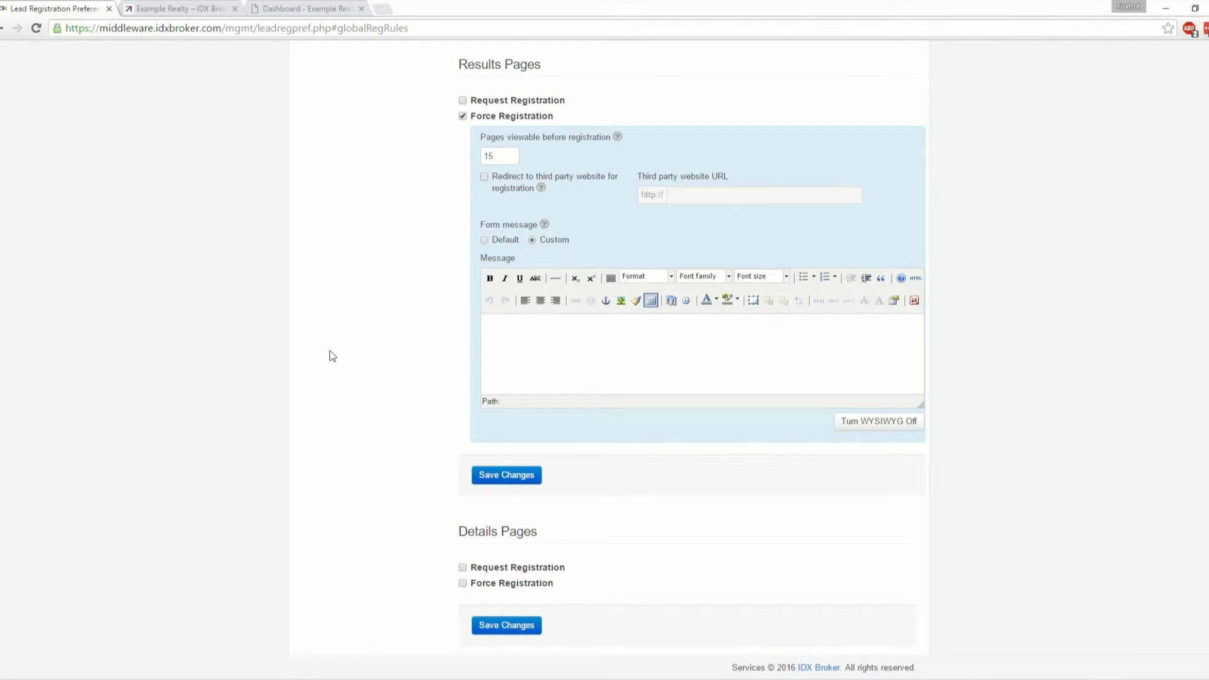
# Set the Results Pages' pages viewable before Force Registration to 1, then save and confirm the global rule update
pyautogui.scroll(1, 485, 216)
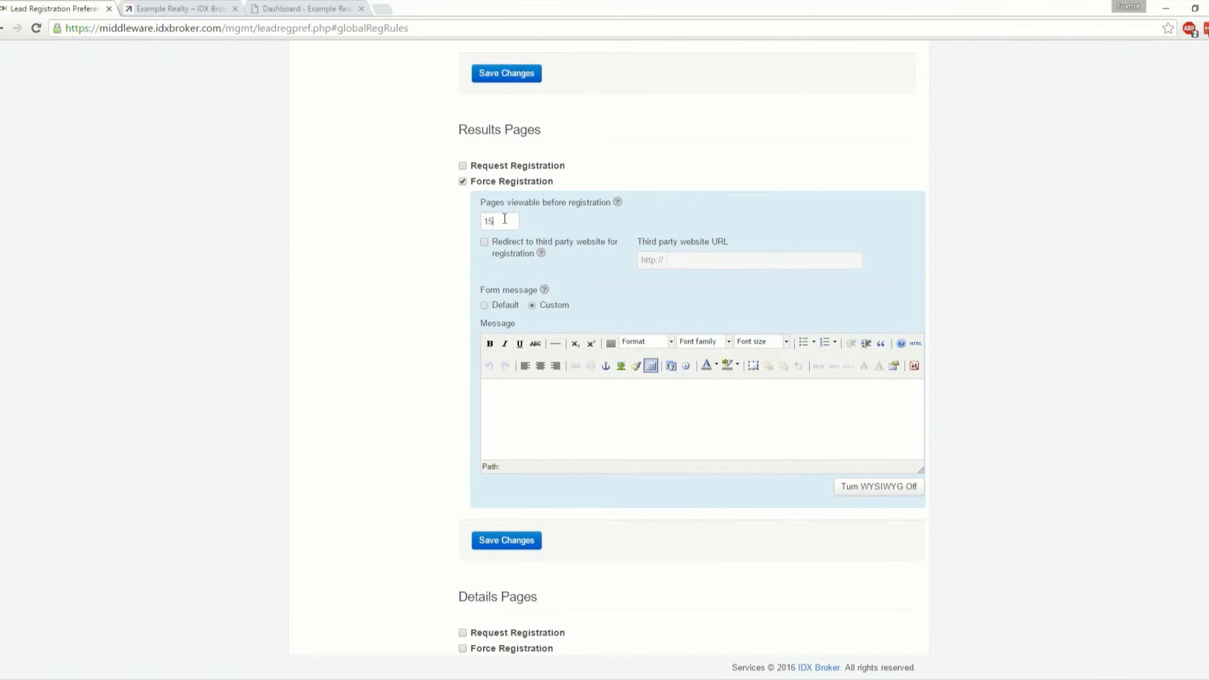
pyautogui.click(504, 220)
pyautogui.press('BackSpace')
pyautogui.click(483, 209)
pyautogui.click(505, 540)
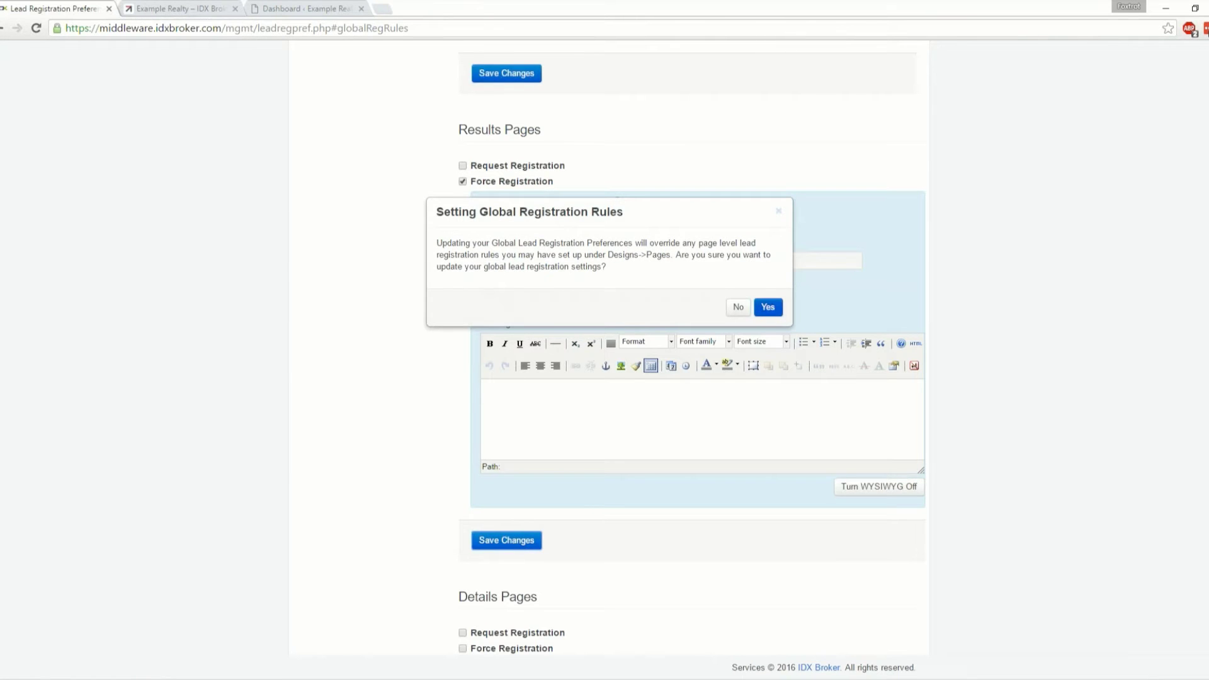
pyautogui.click(768, 307)
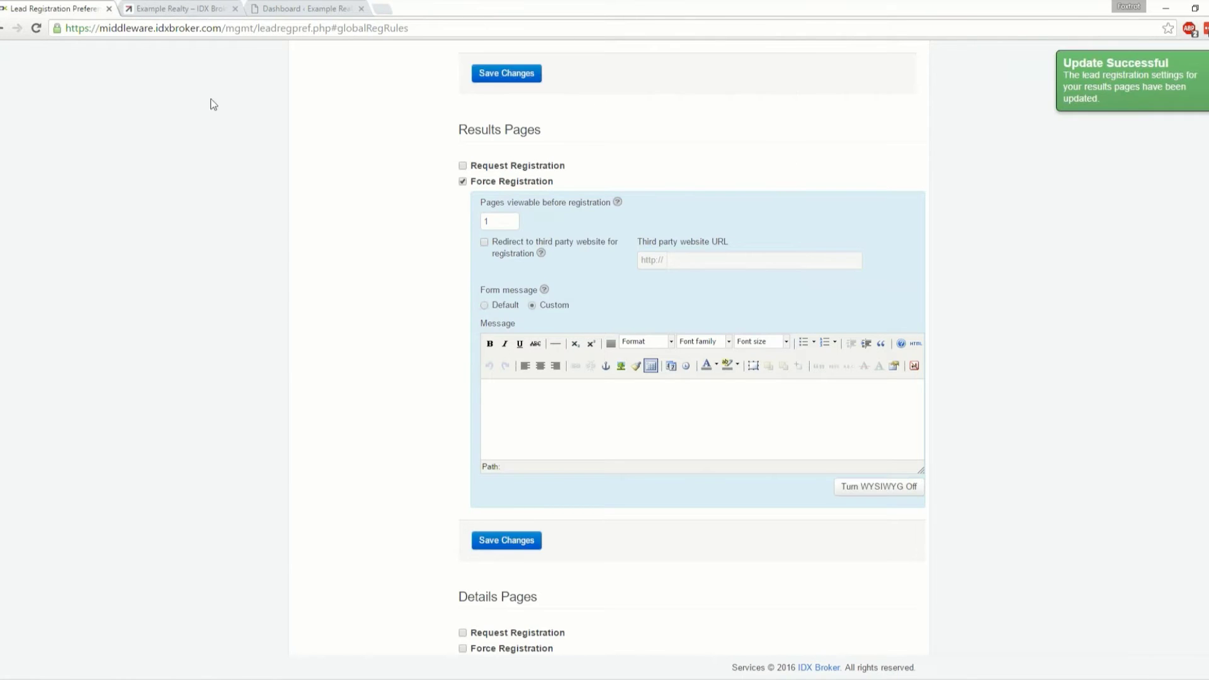
# Run a property search without criteria on the Example Realty website to test forced registration, and dismiss the sign-up form
pyautogui.click(180, 9)
pyautogui.moveTo(318, 157)
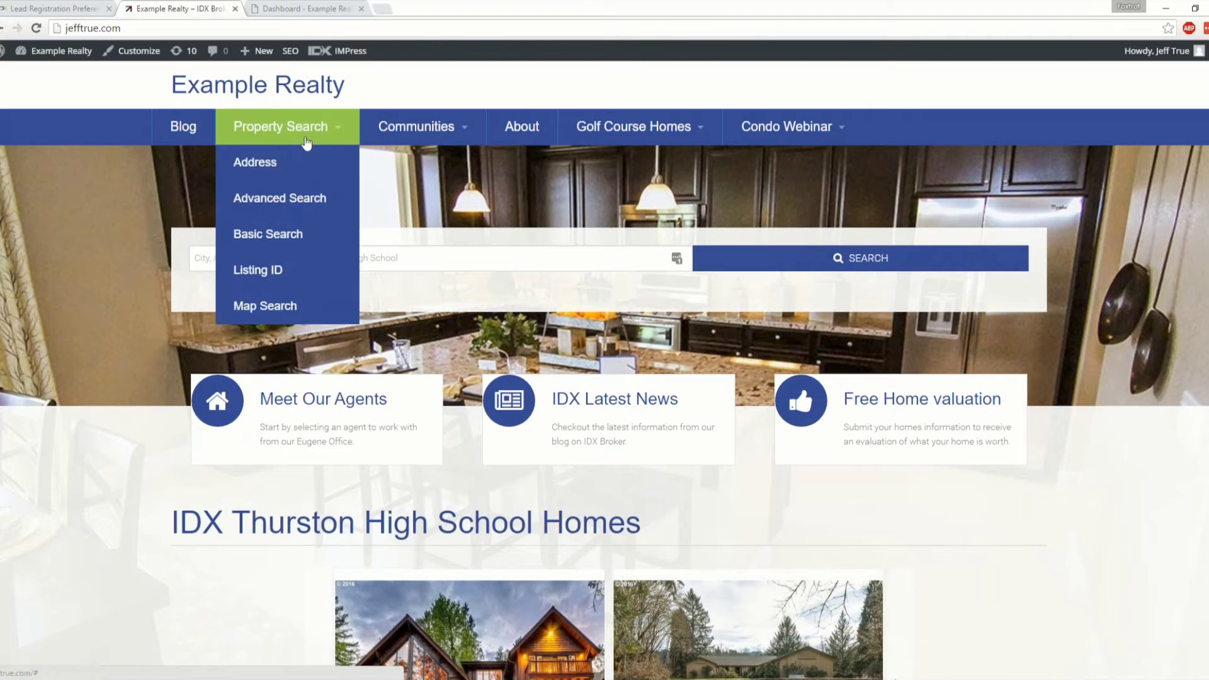
pyautogui.click(871, 259)
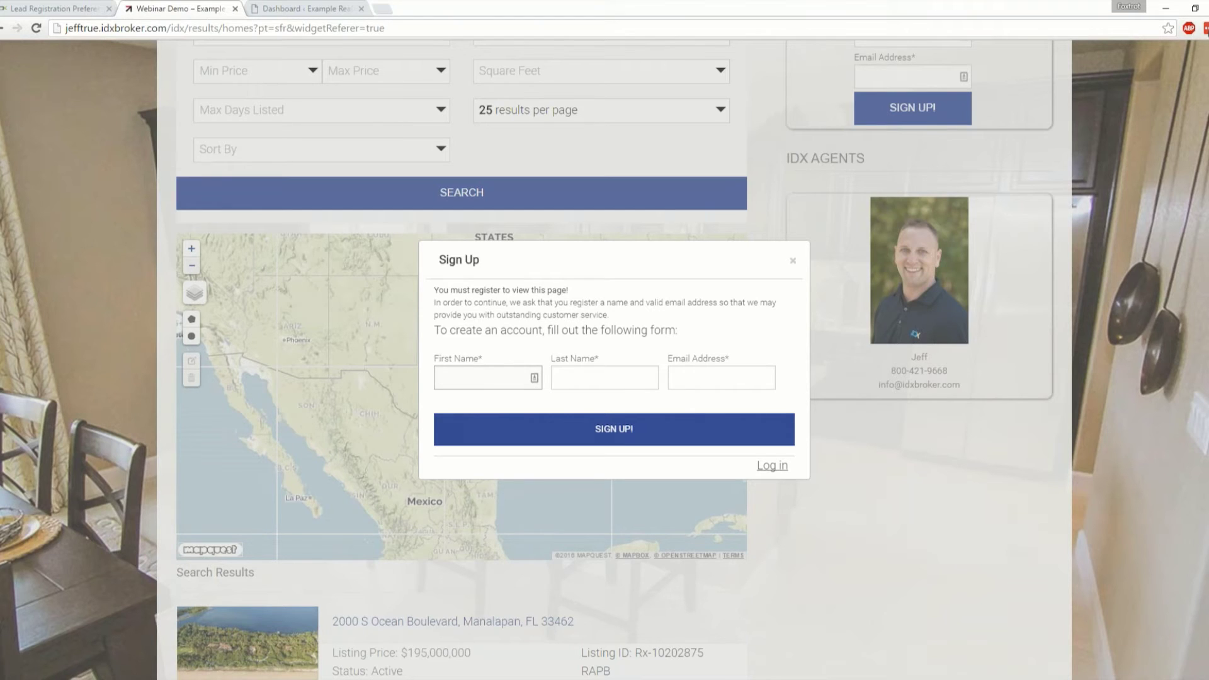
pyautogui.click(792, 266)
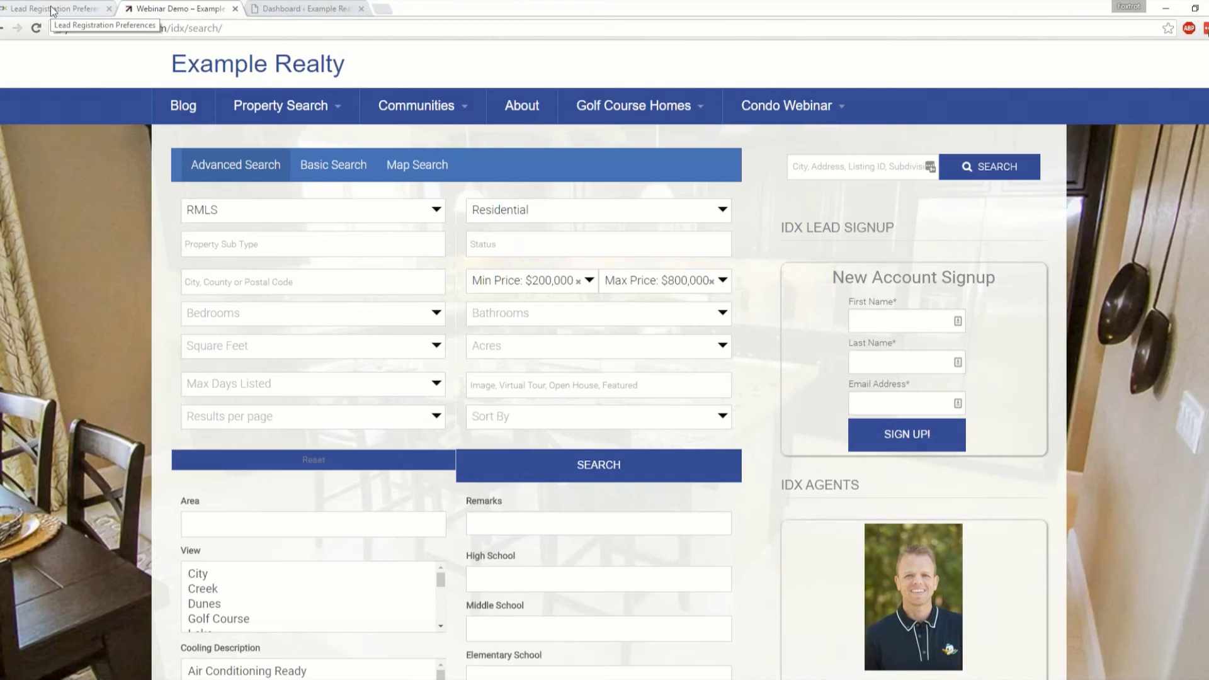
# In IDX Broker, replace Force Registration with Request Registration for Results Pages, with 1 page viewable before registration
pyautogui.click(52, 10)
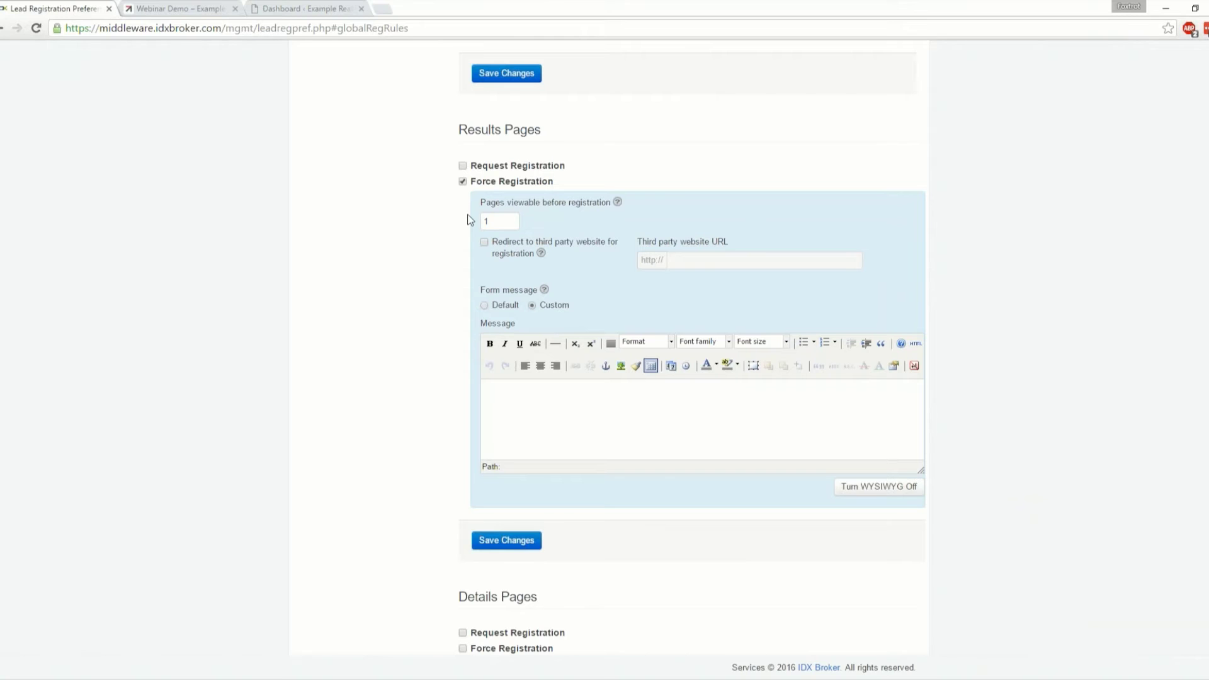
pyautogui.click(462, 181)
pyautogui.click(463, 165)
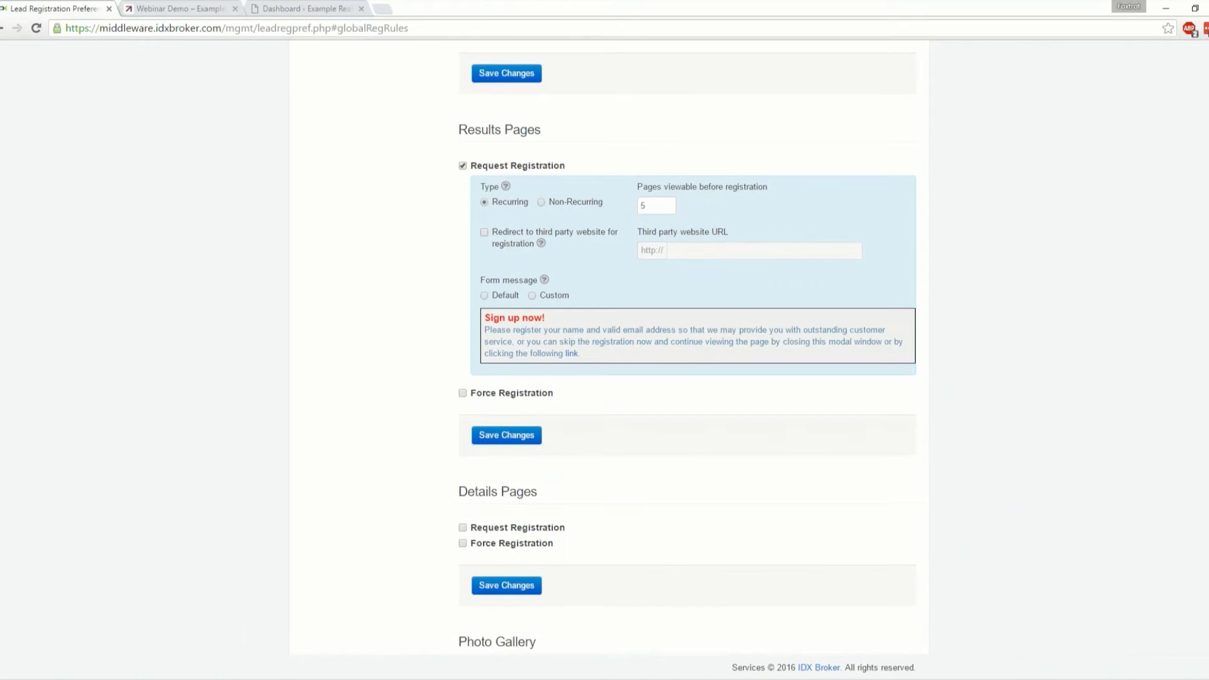
pyautogui.click(672, 205)
pyautogui.write('1')
# Choose a Custom form message for the Results Pages' Request Registration, enter "Custom message for my lead capture." and centre it
pyautogui.click(532, 296)
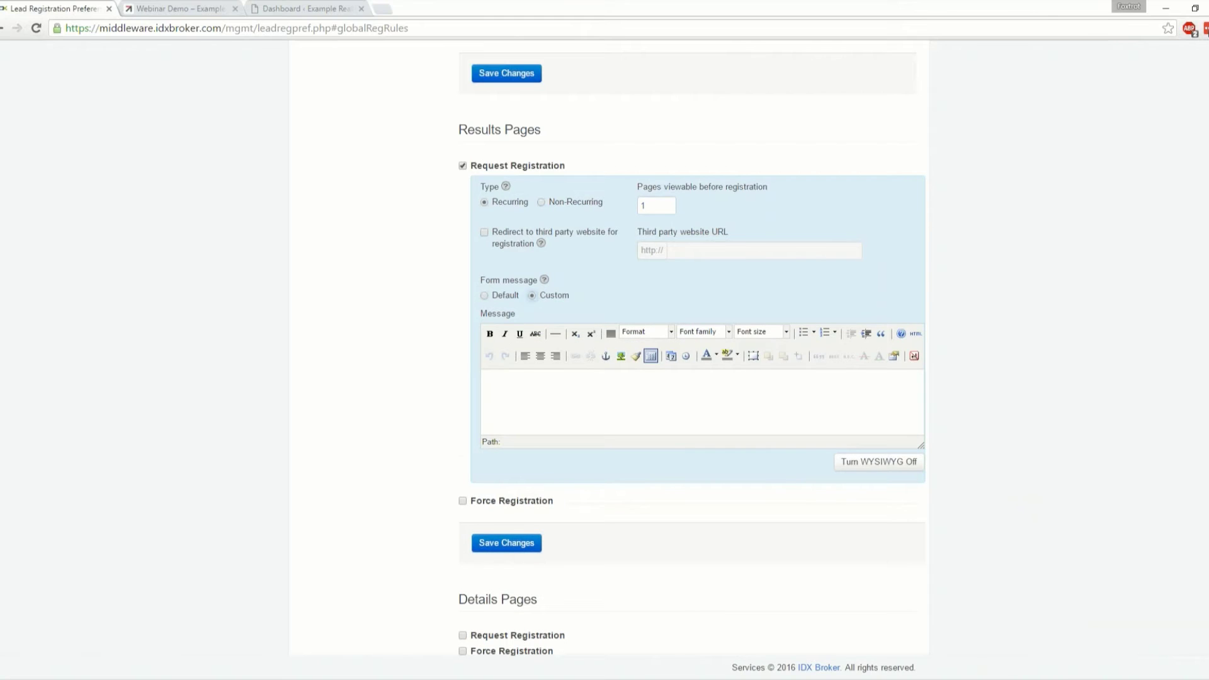
pyautogui.click(699, 390)
pyautogui.write('Custom message for my lead captur')
pyautogui.tripleClick(637, 377)
pyautogui.click(540, 356)
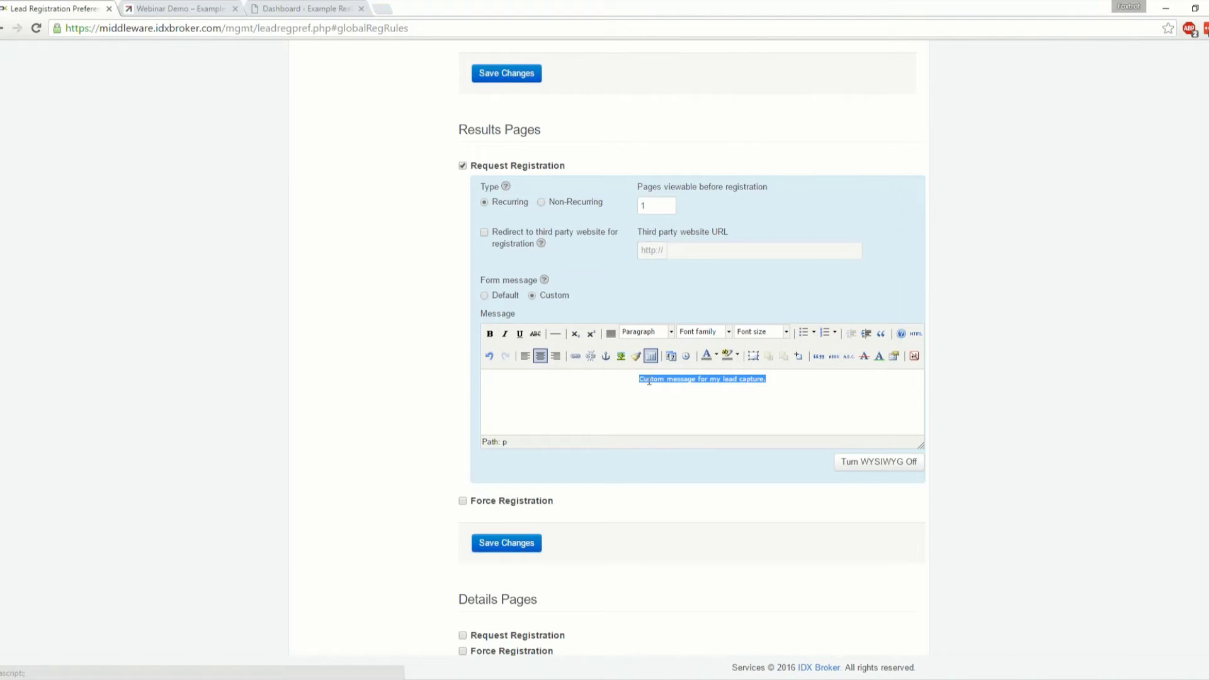
# Format the custom message as red Heading 3 text, and save the Results Pages rule, confirming the global update
pyautogui.click(715, 355)
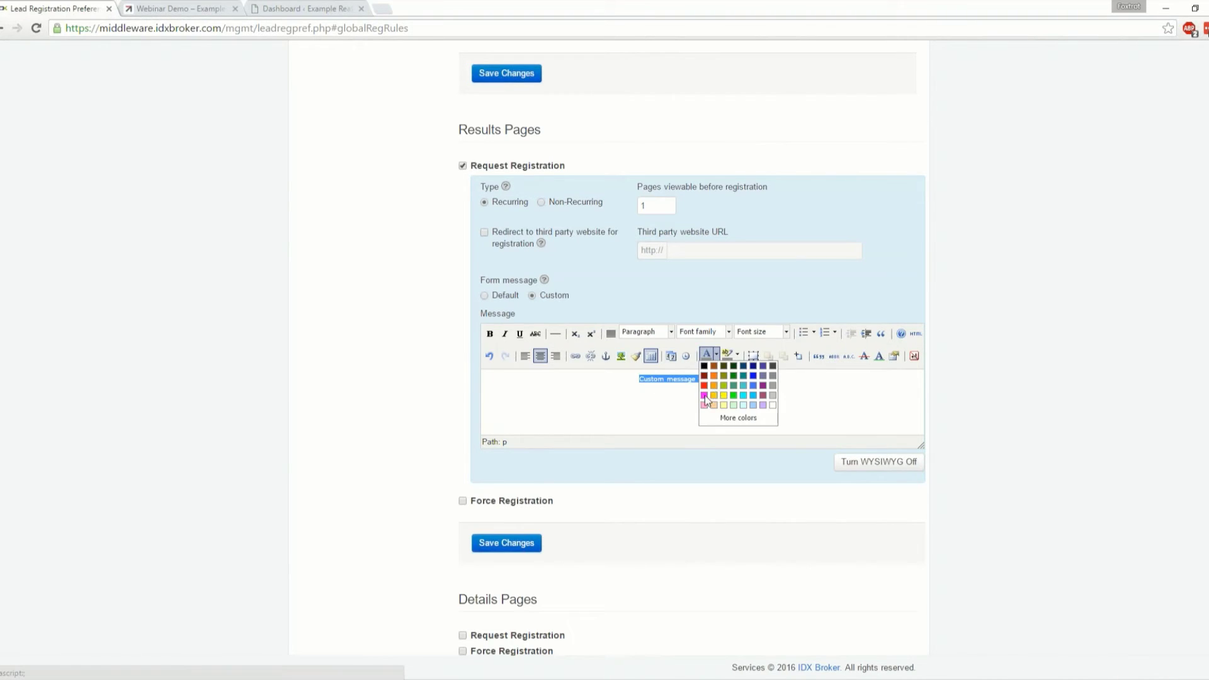
pyautogui.click(703, 396)
pyautogui.click(691, 399)
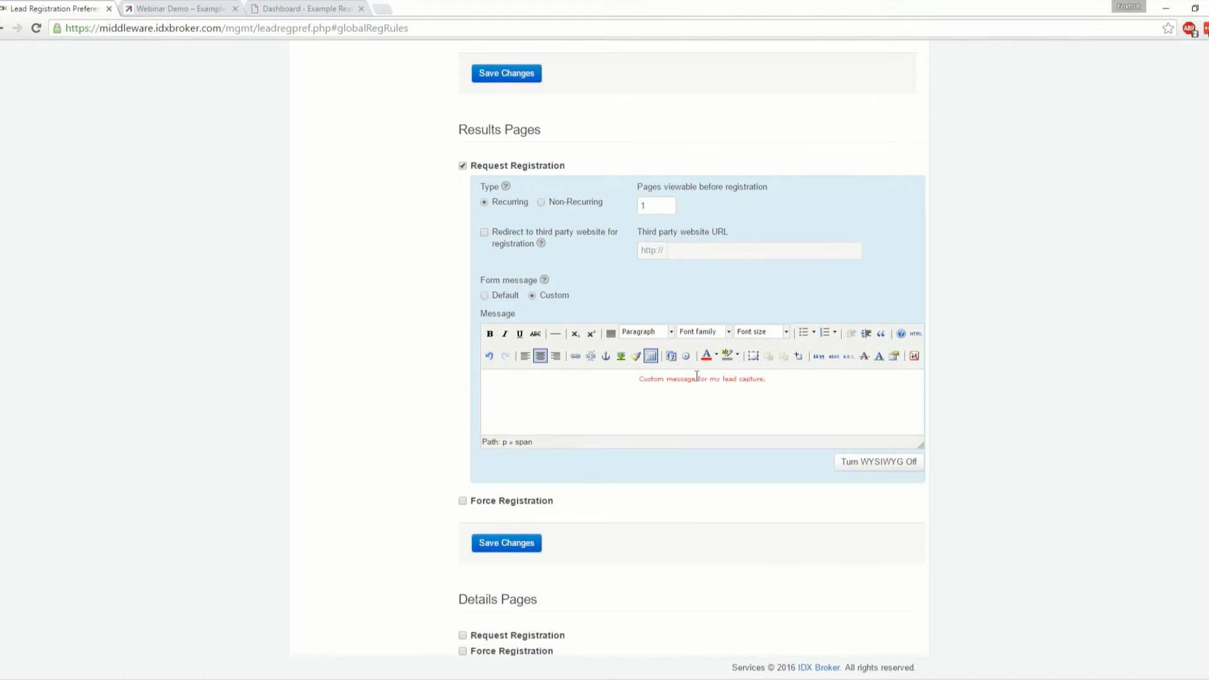
pyautogui.tripleClick(697, 375)
pyautogui.click(670, 333)
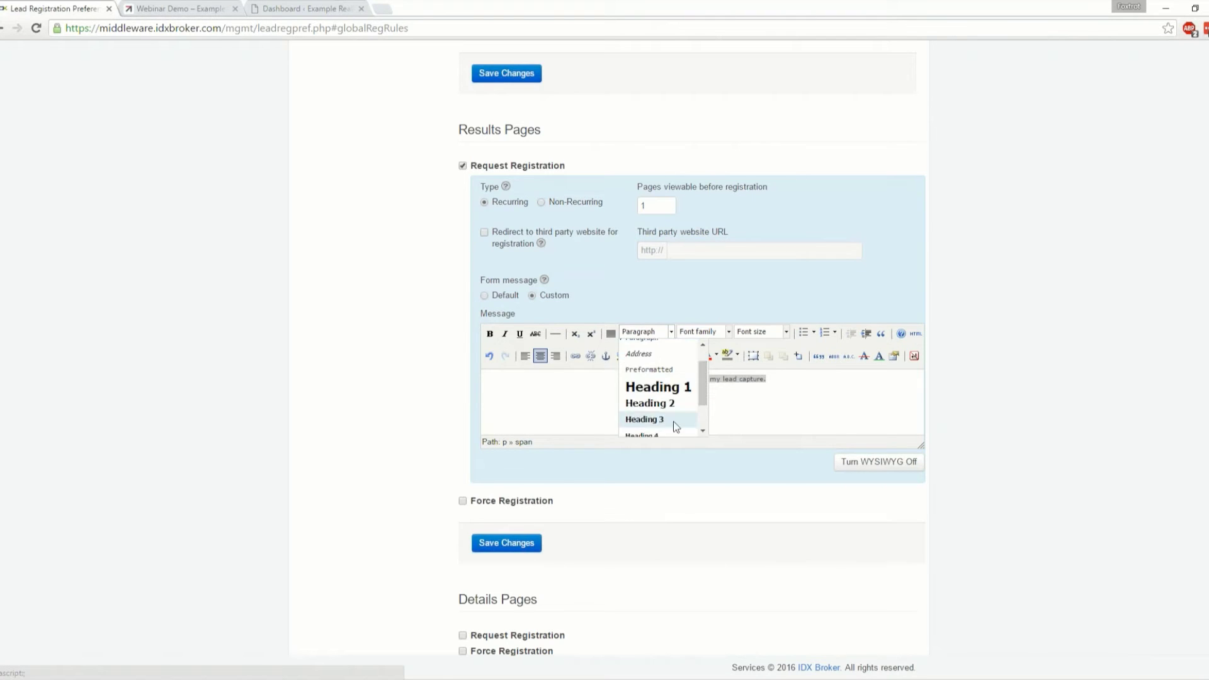
pyautogui.click(674, 419)
pyautogui.click(507, 543)
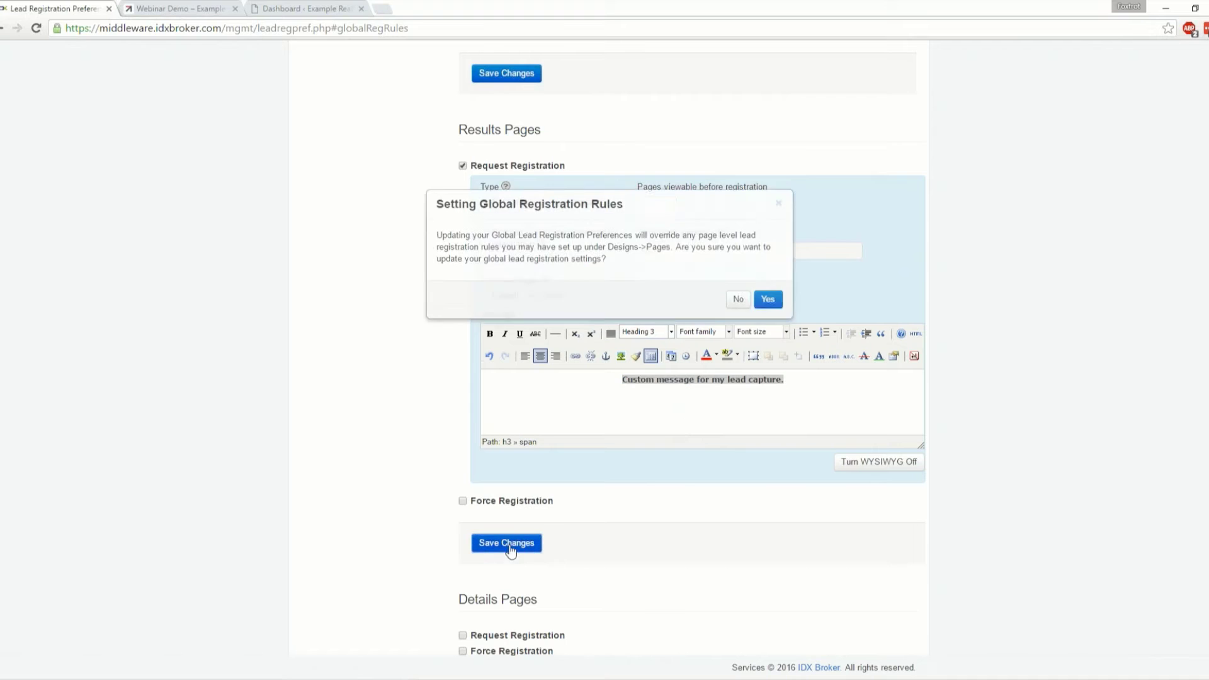
pyautogui.click(775, 314)
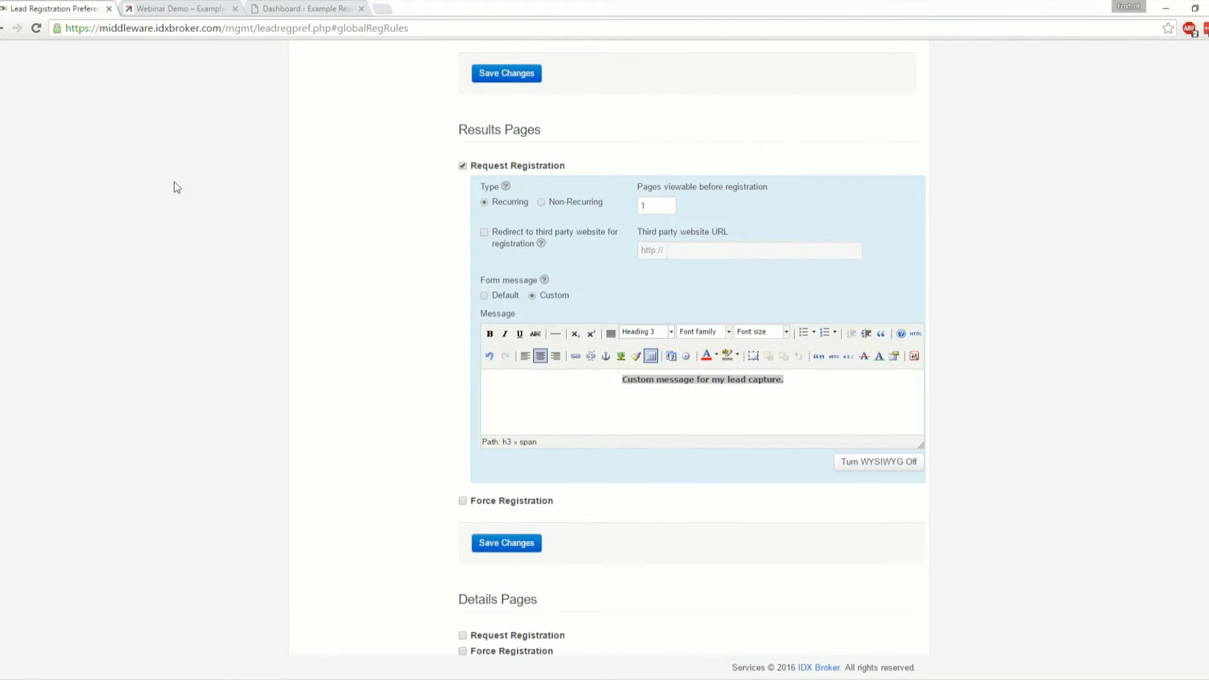
# Search for properties in Eugene on the Example Realty website and examine the message in the registration request form
pyautogui.click(179, 8)
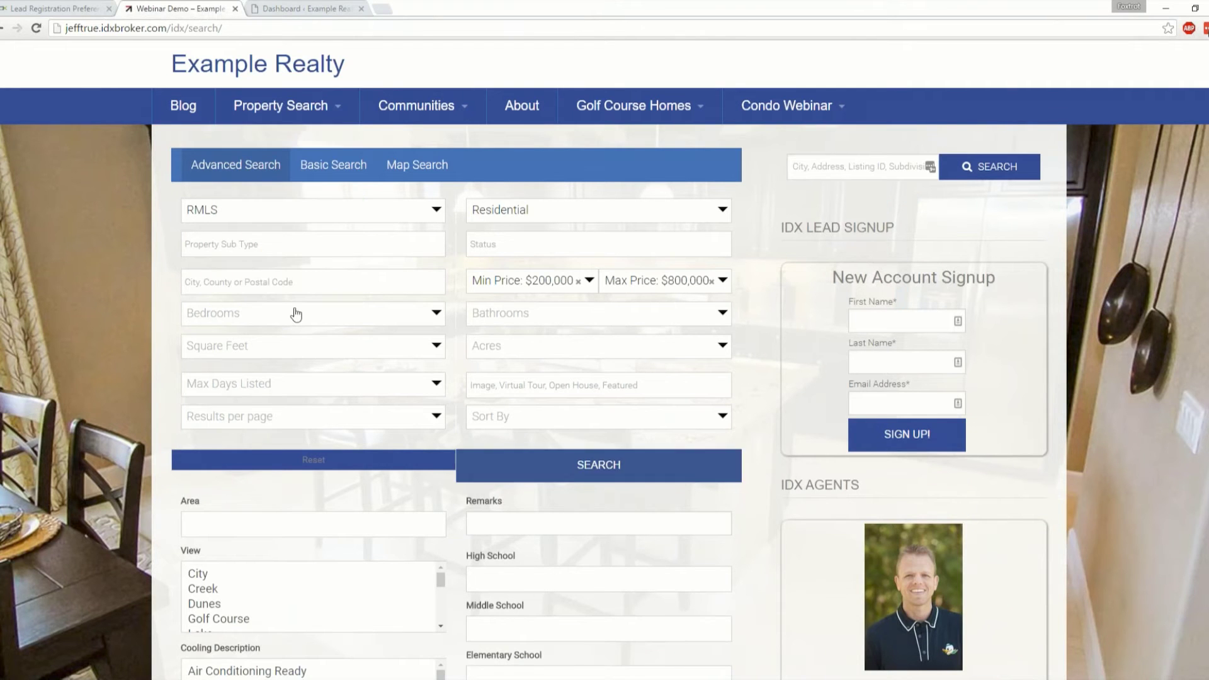
pyautogui.click(220, 287)
pyautogui.write('euge')
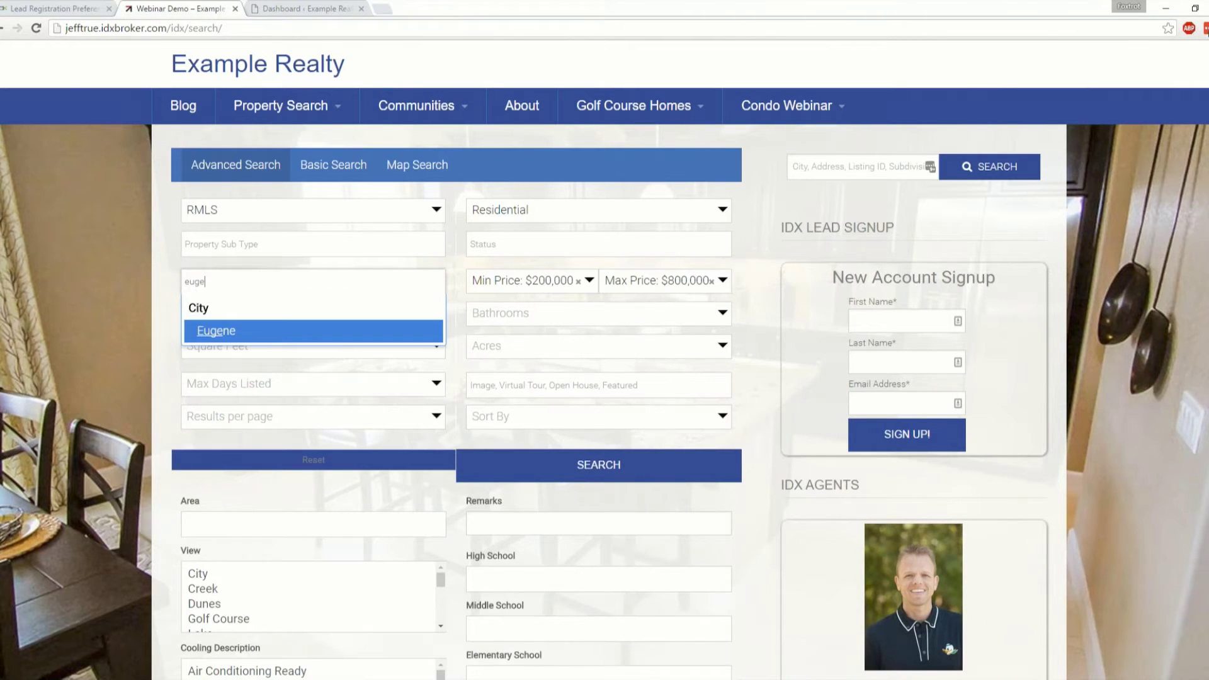
pyautogui.press('Return')
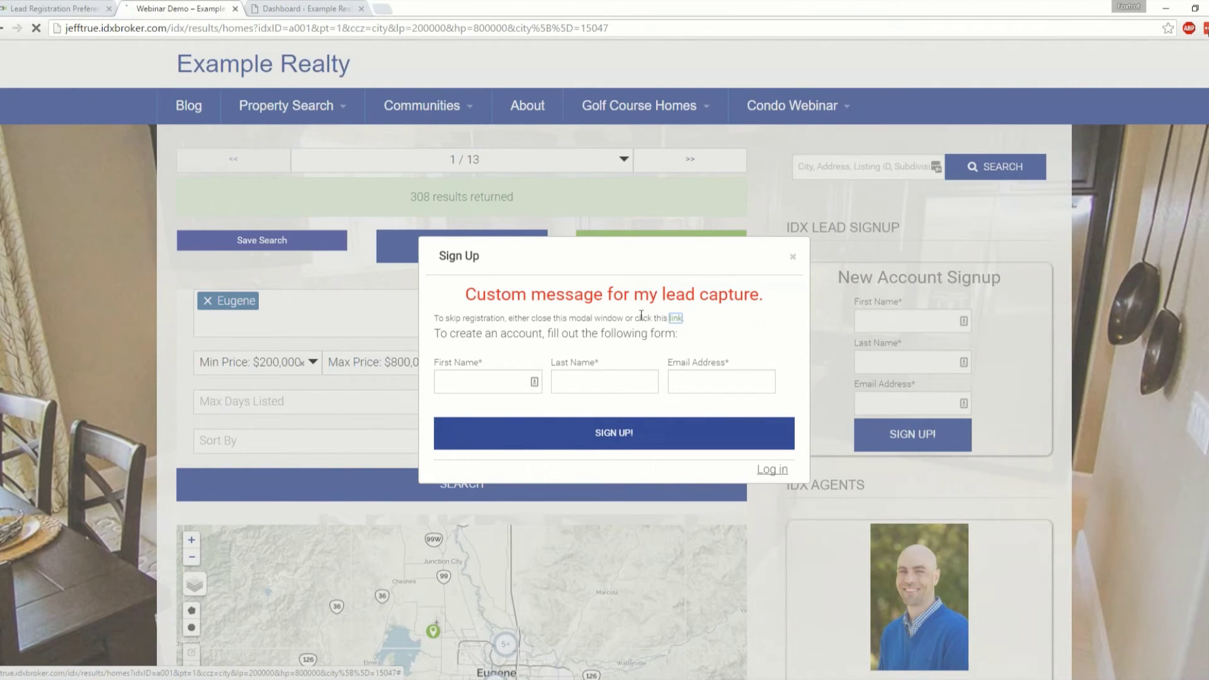
pyautogui.moveTo(678, 334); pyautogui.dragTo(432, 318)
pyautogui.click(444, 299)
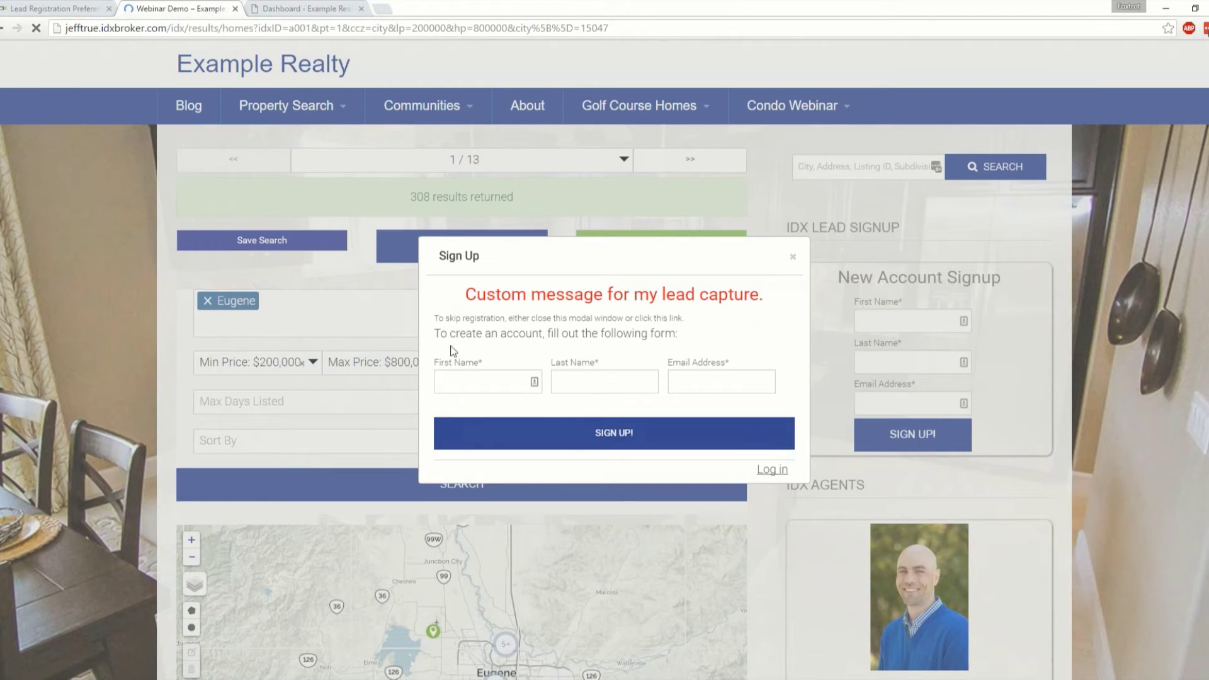
pyautogui.click(452, 385)
# Switch back to IDX Broker and open the Sign Up Page settings of the lead registration preferences
pyautogui.click(54, 9)
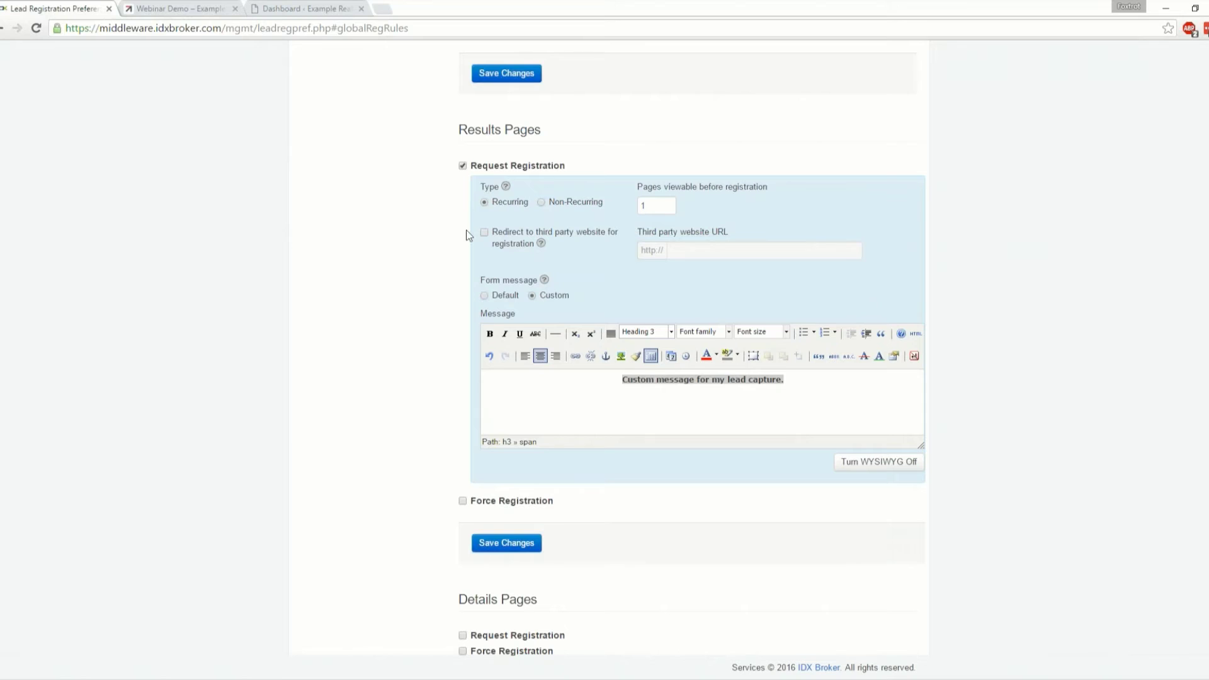
pyautogui.scroll(7, 972, 278)
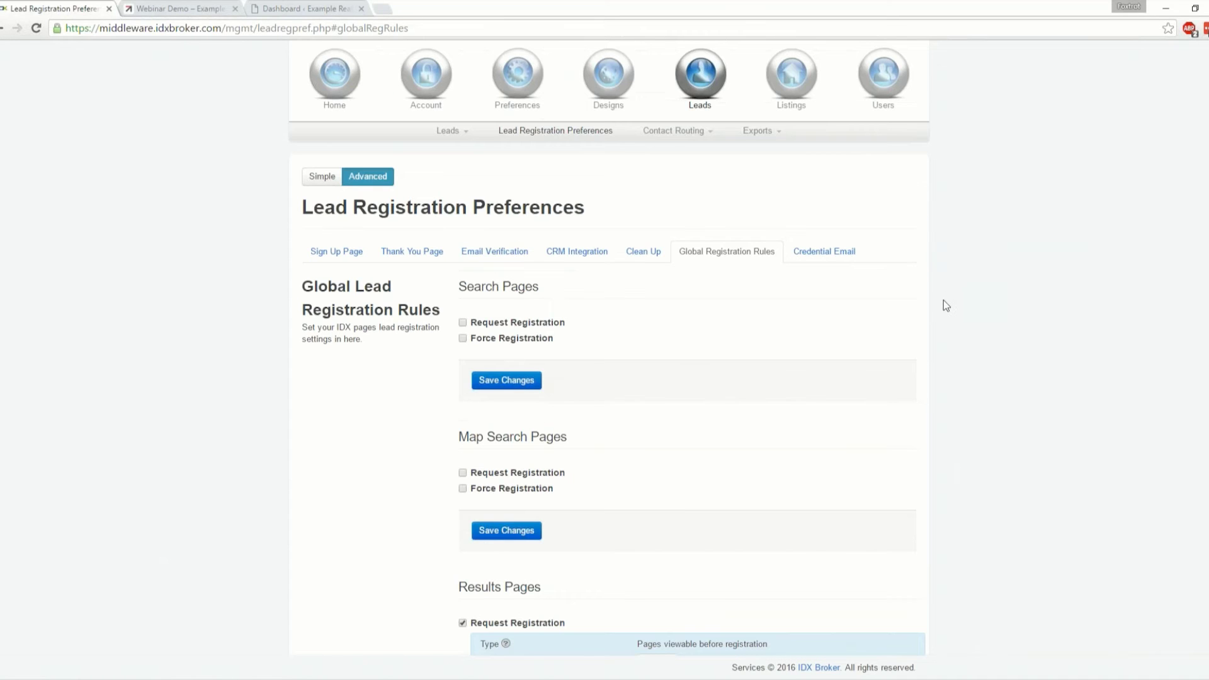
pyautogui.click(332, 254)
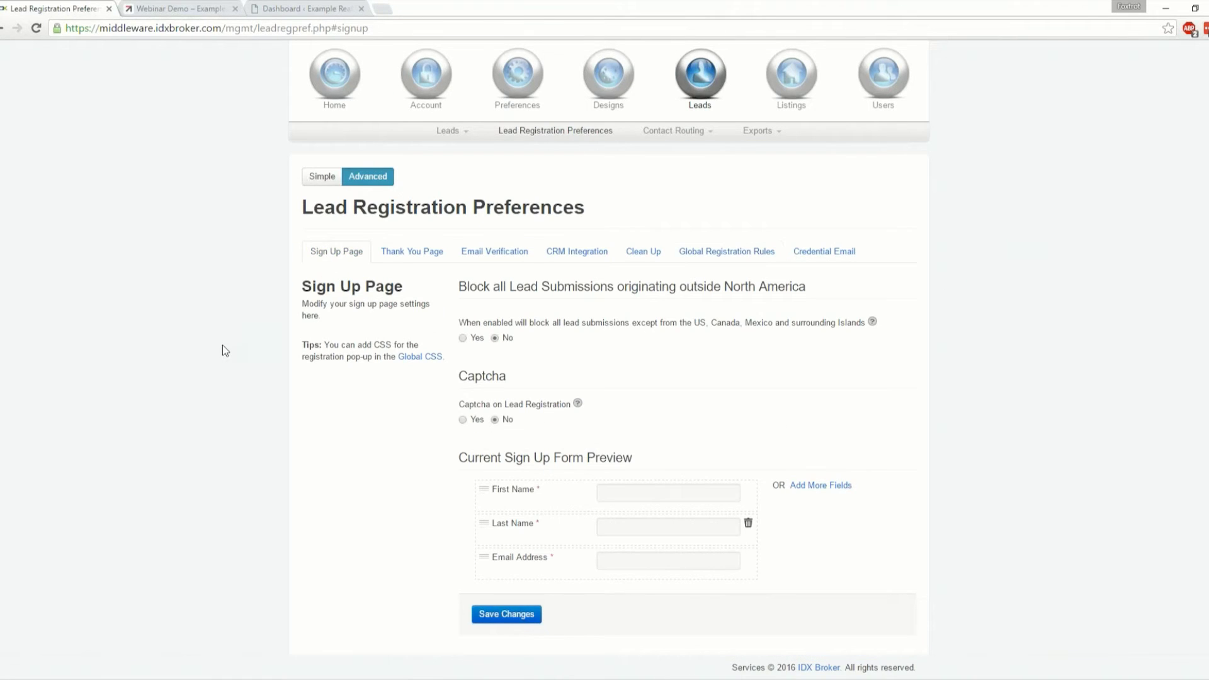
pyautogui.scroll(-1, 221, 345)
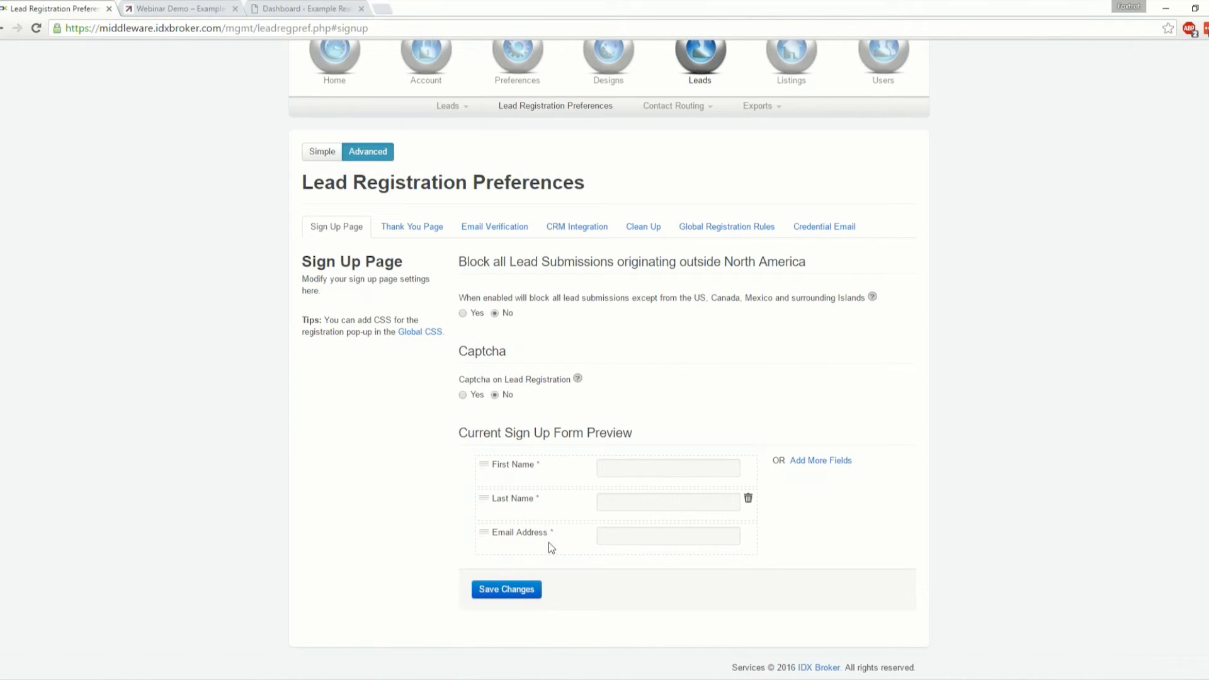
# Start adding a sign-up form field, look through the available fields, and examine the options for a custom Other field
pyautogui.click(834, 462)
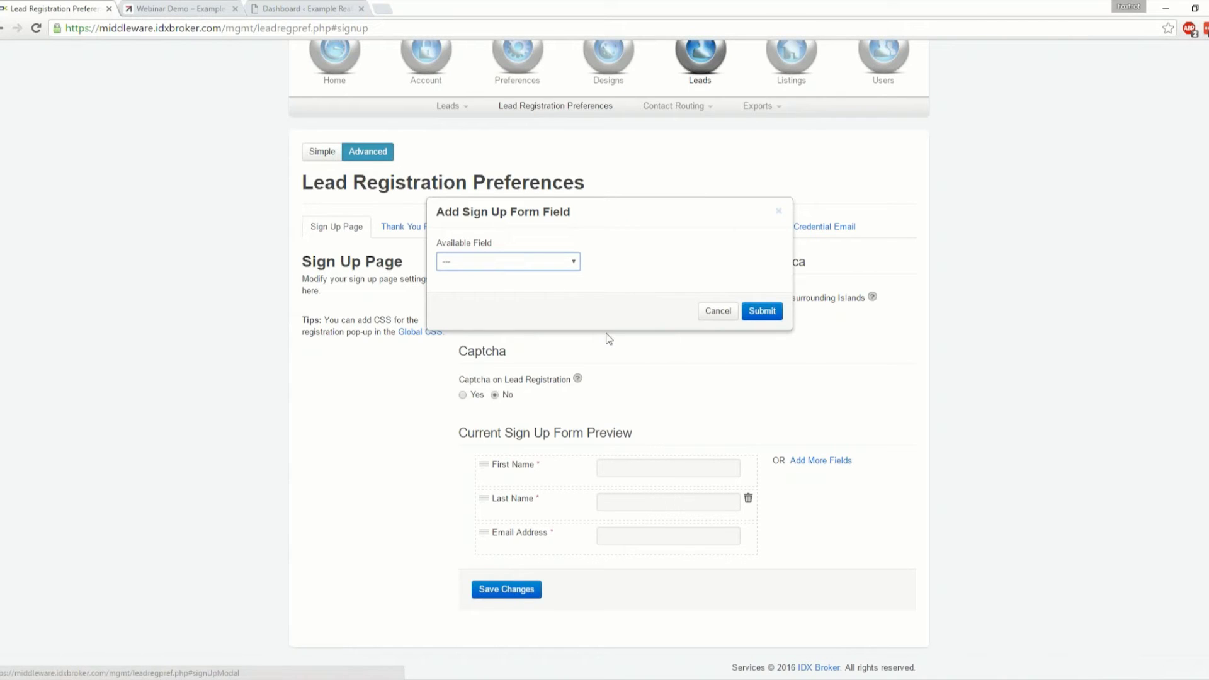
pyautogui.click(491, 263)
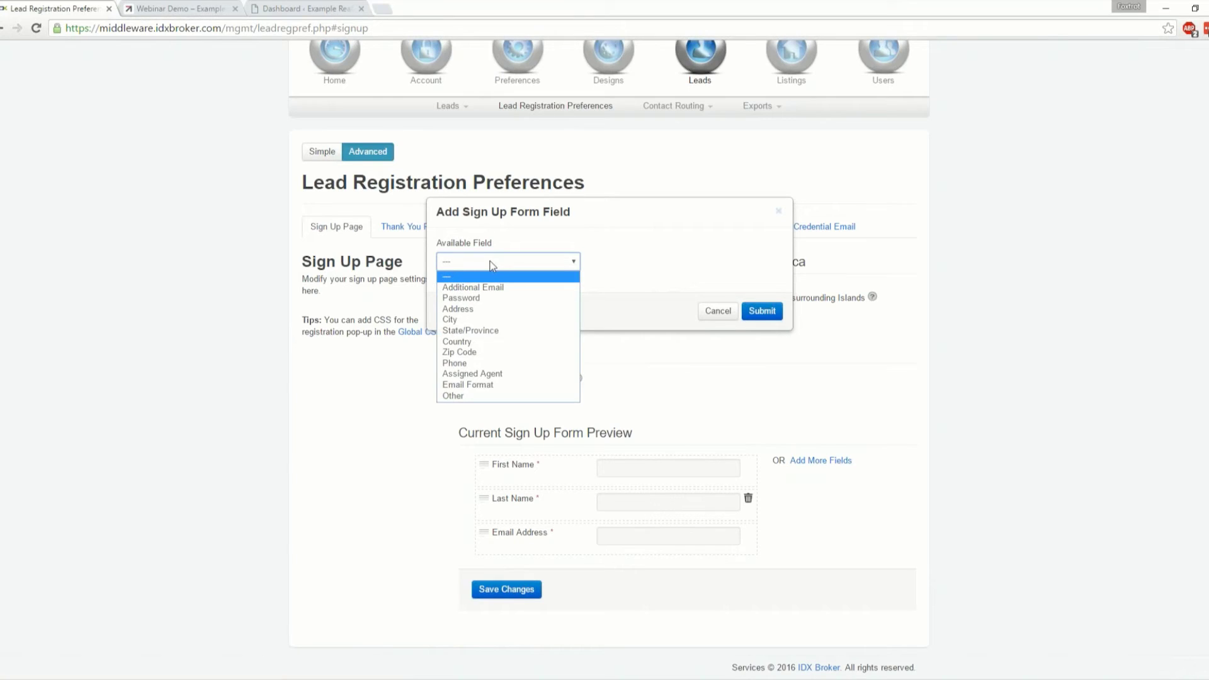
pyautogui.click(492, 264)
pyautogui.scroll(2, 491, 265)
pyautogui.click(497, 267)
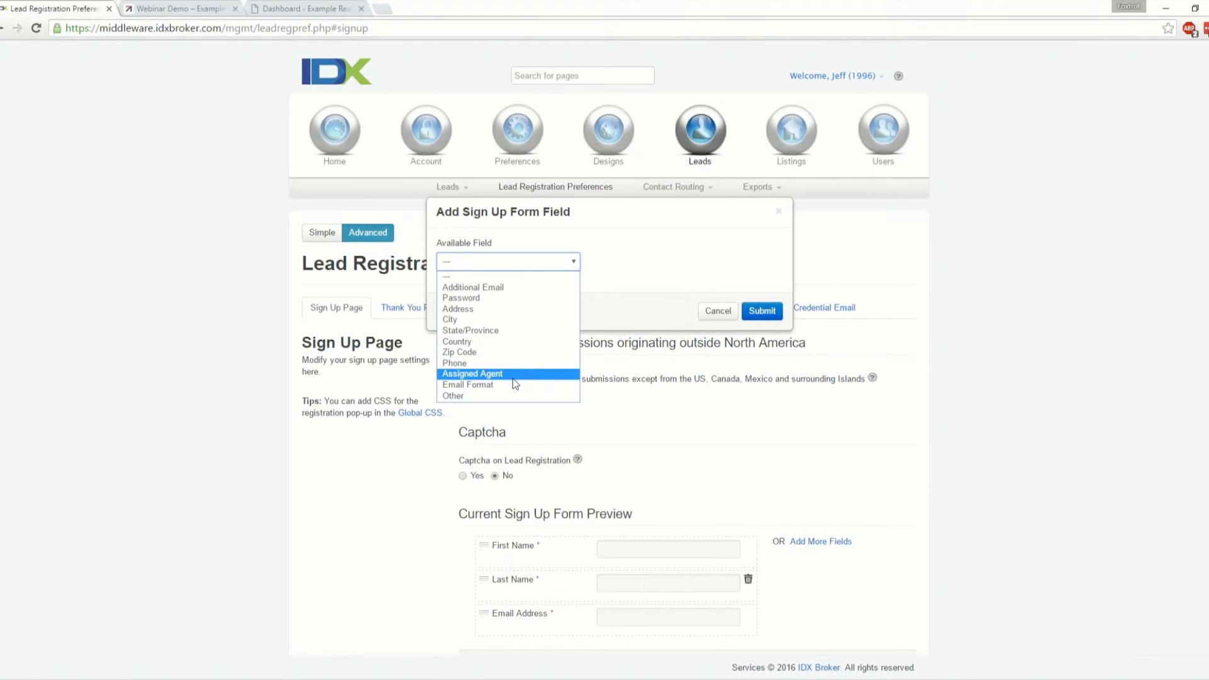
pyautogui.click(457, 395)
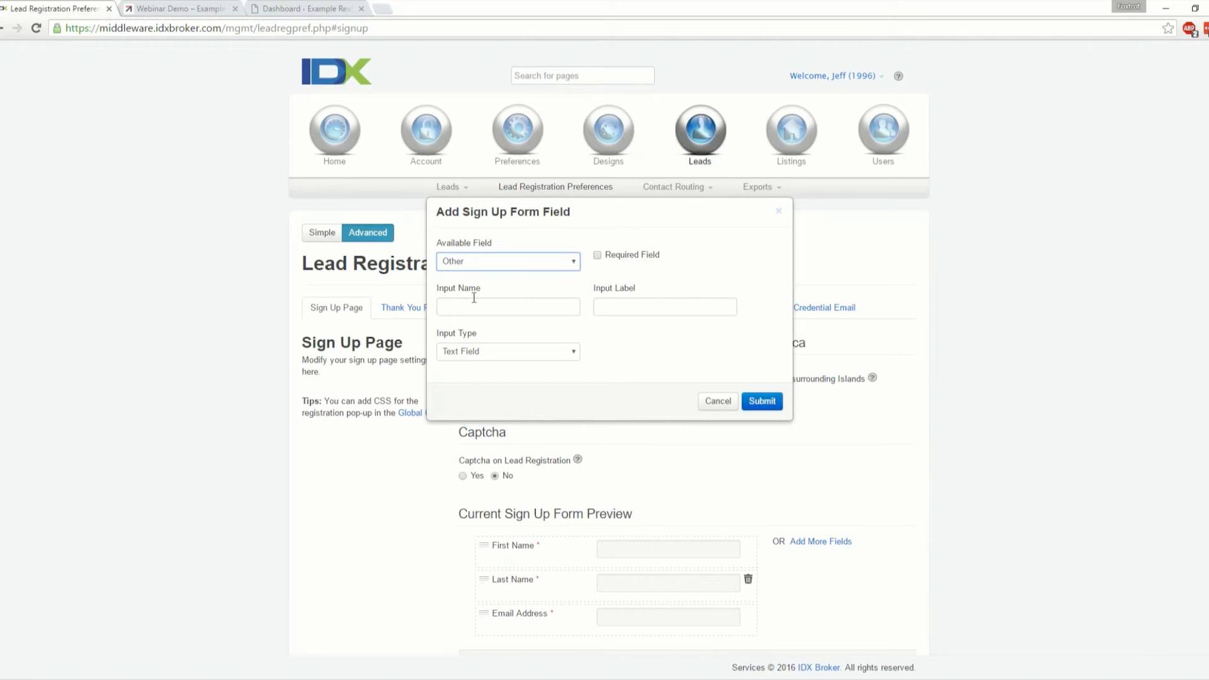
# Add Phone as a required field at the end of the sign-up form and save the settings
pyautogui.click(479, 261)
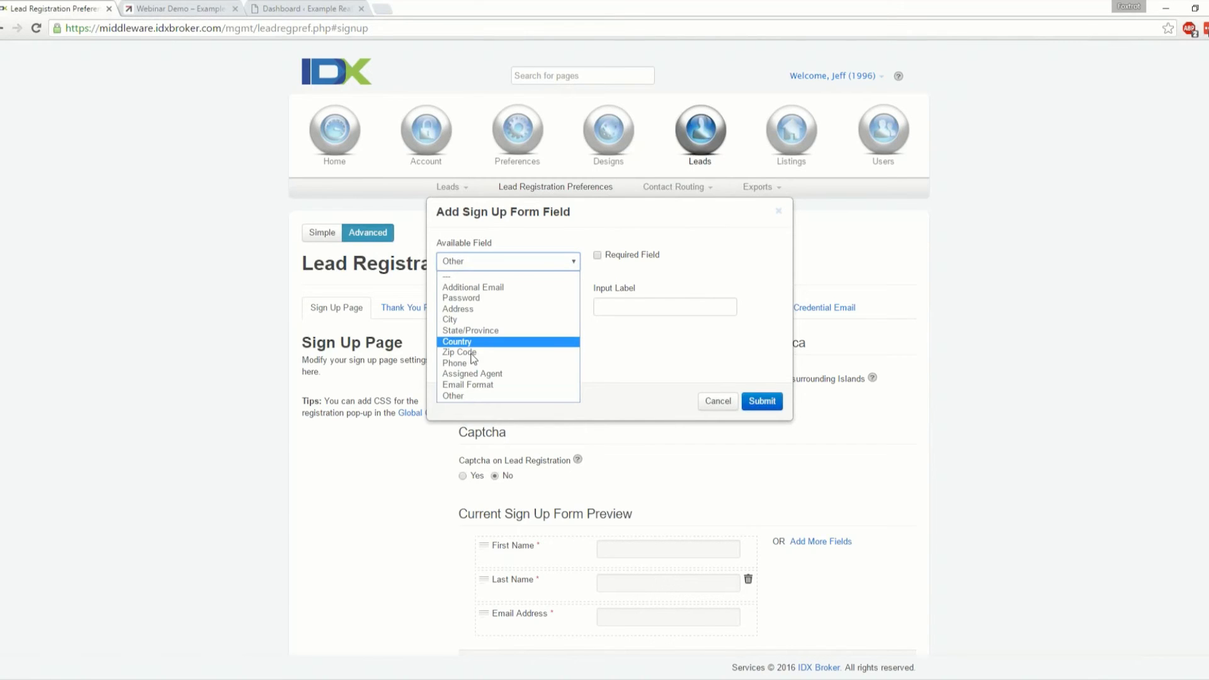
pyautogui.click(470, 363)
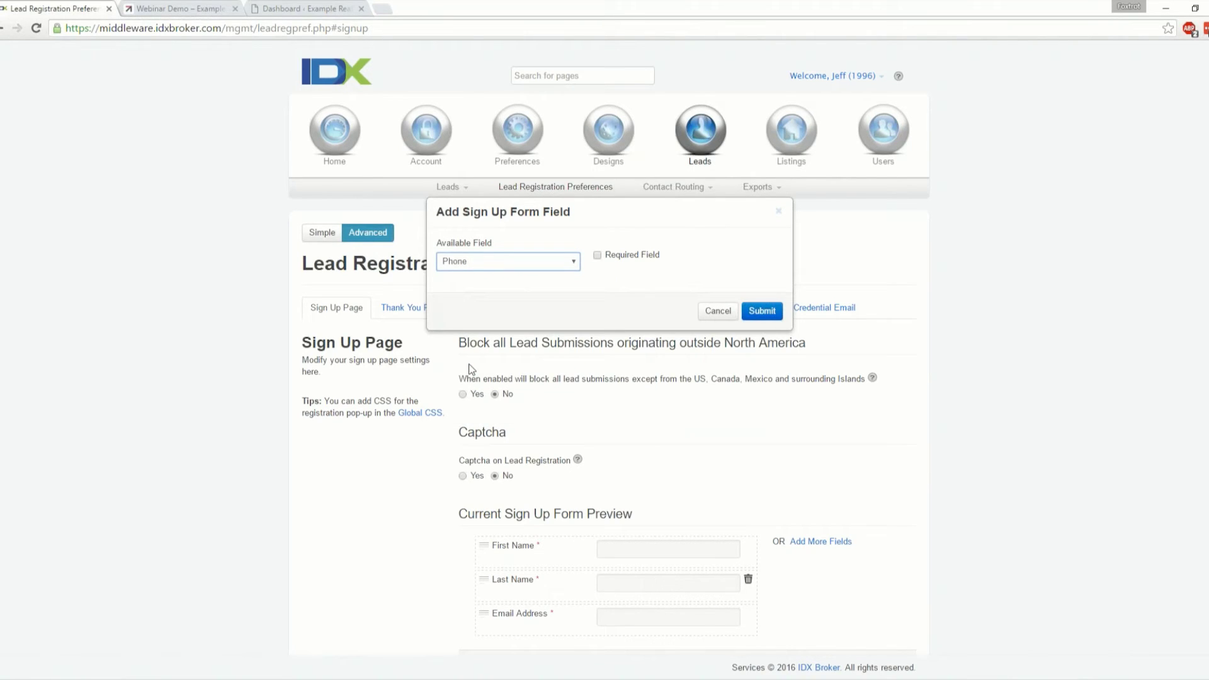
pyautogui.click(597, 256)
pyautogui.click(763, 311)
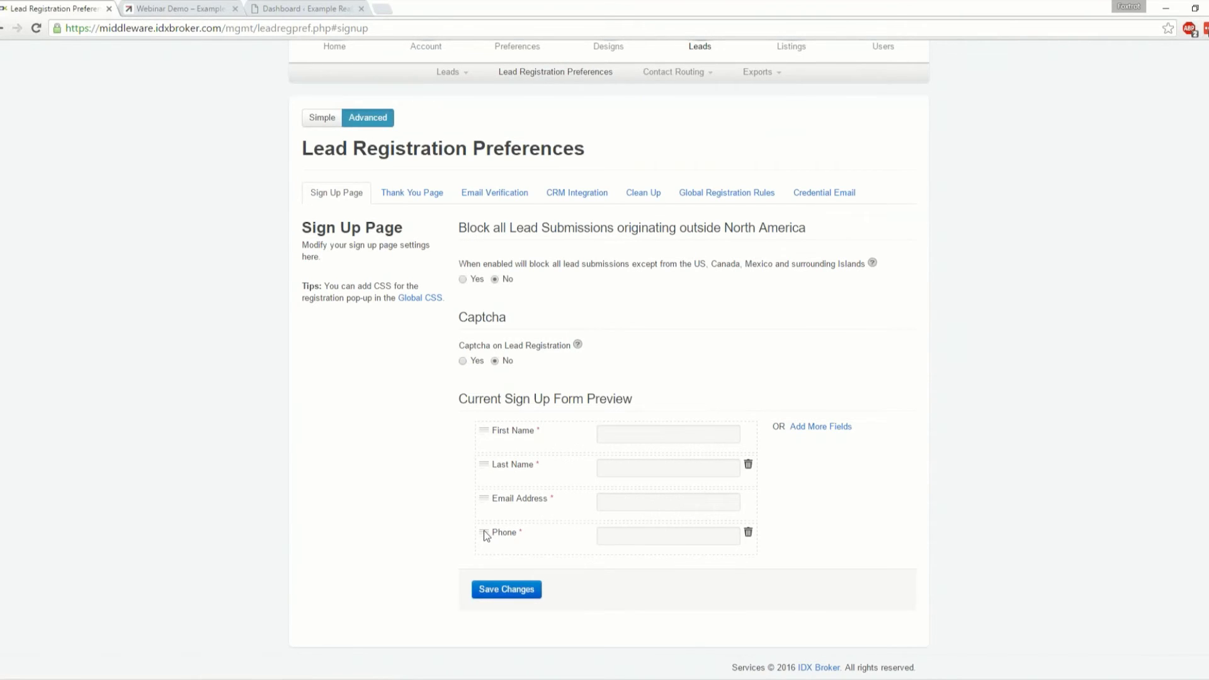
pyautogui.moveTo(484, 530); pyautogui.dragTo(486, 571)
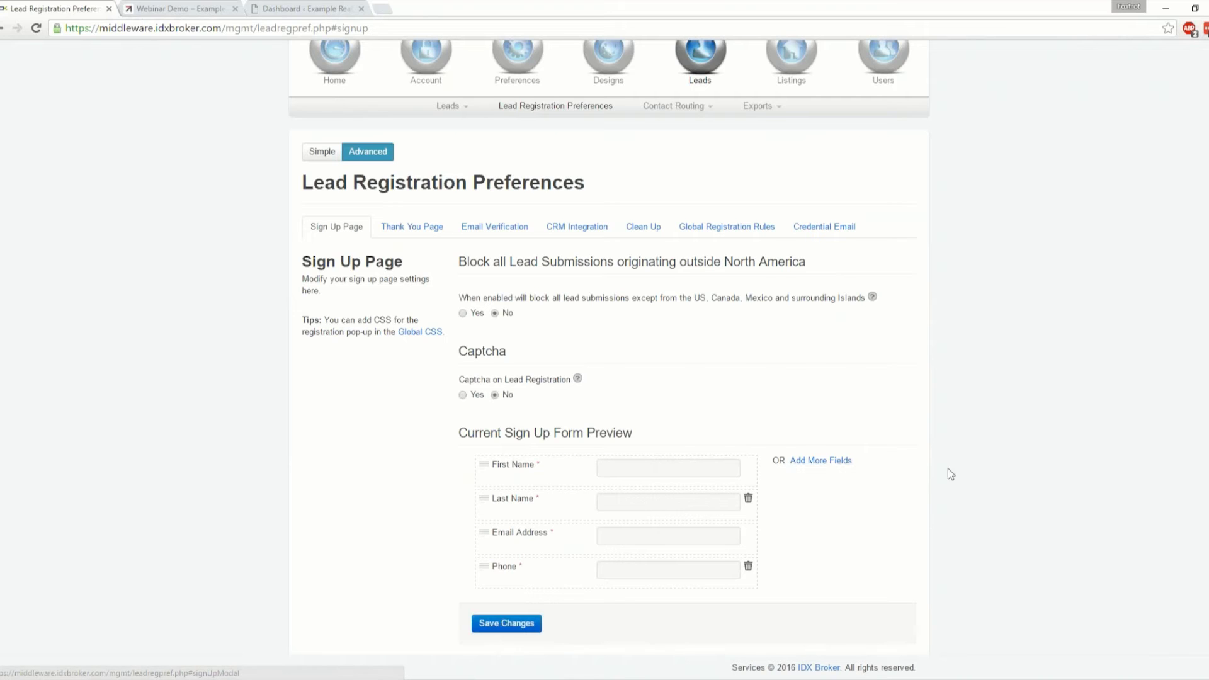
pyautogui.scroll(-1, 554, 612)
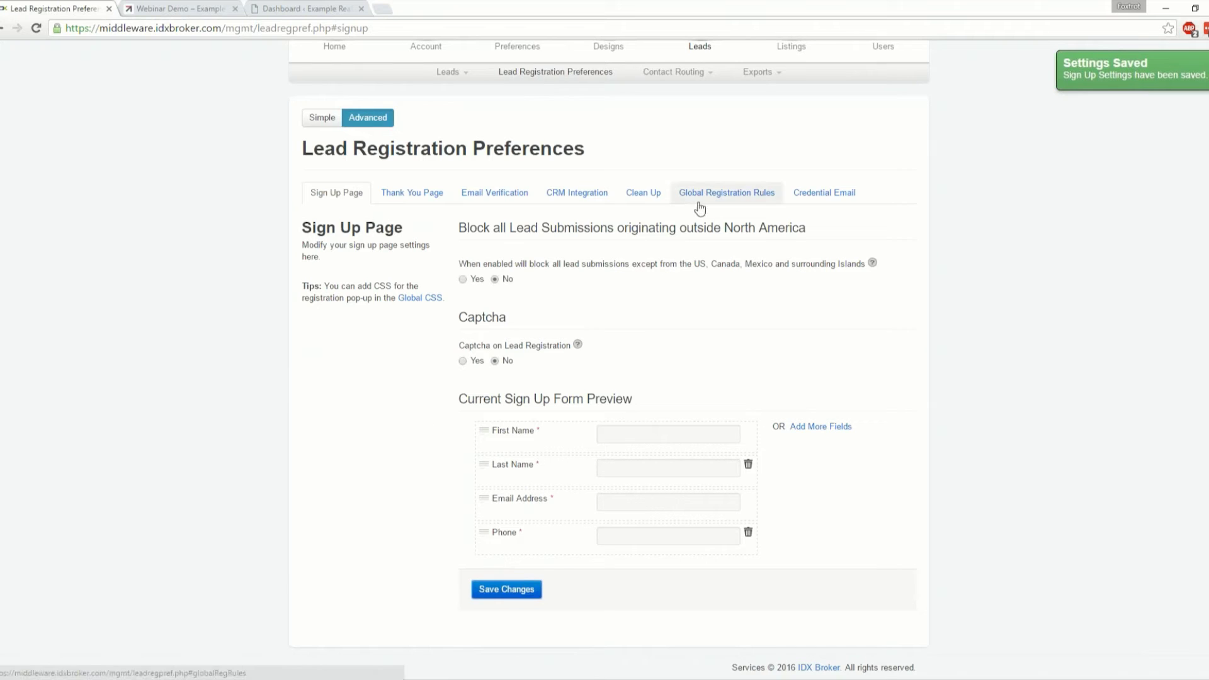
# Check the sign-up form on Example Realty for the added Phone field, and return to IDX Broker's Global Registration Rules
pyautogui.click(187, 9)
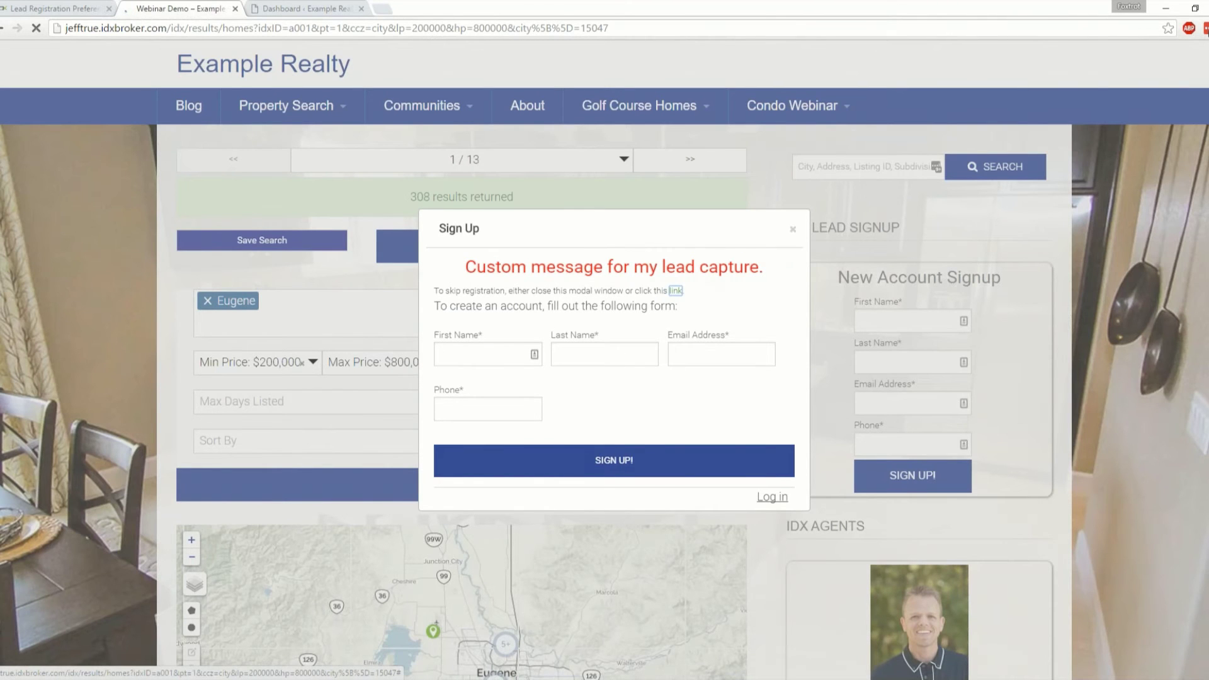
pyautogui.hotkey('ctrl', 'shift', 'Tab')
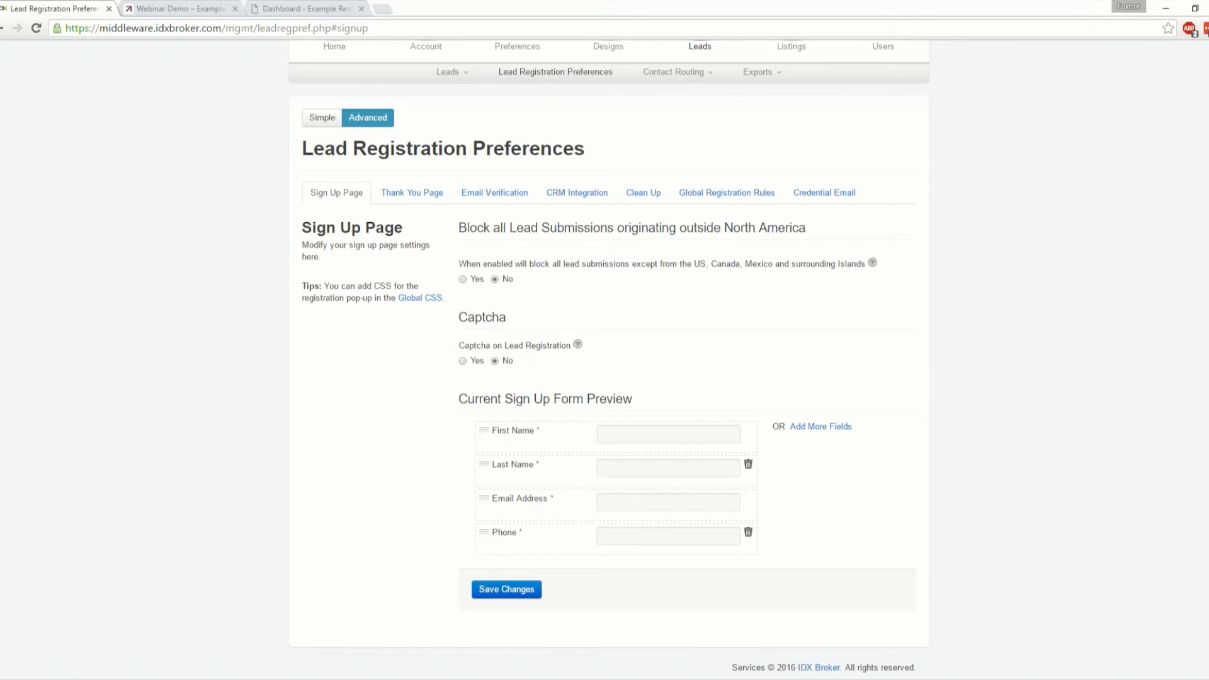
pyautogui.click(724, 196)
pyautogui.scroll(2, 1016, 234)
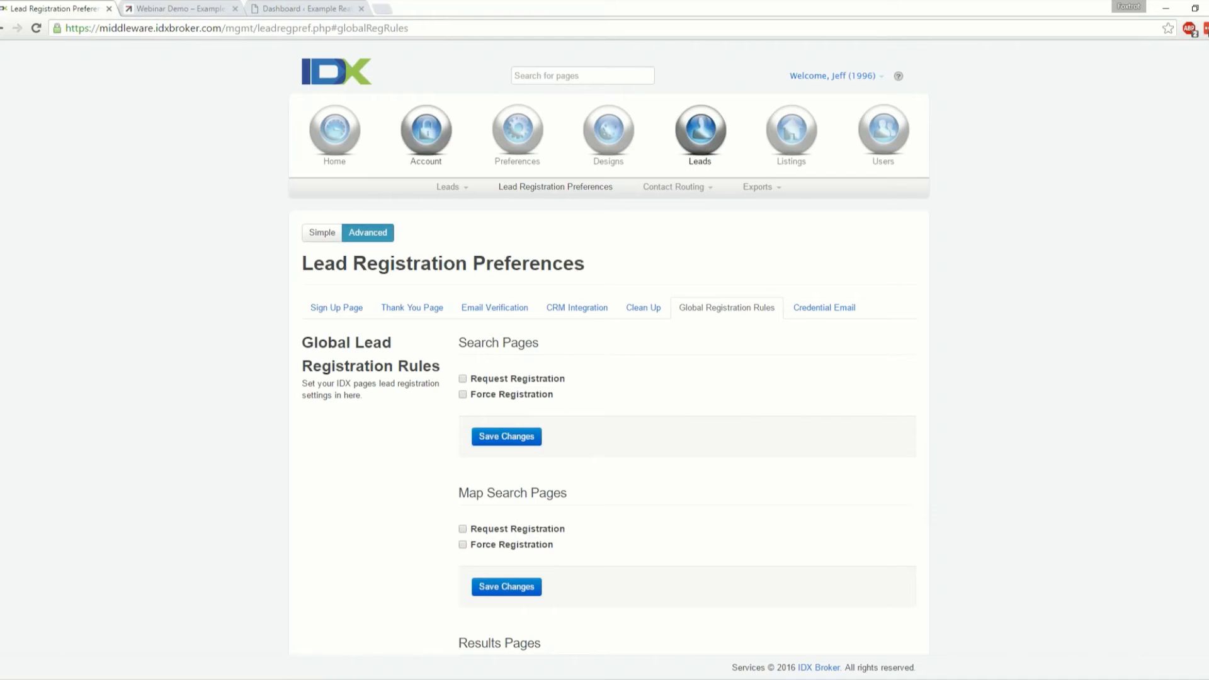
# View the West Eugene Homes for Sale community page on Example Realty, look over its results, and return to IDX Broker
pyautogui.click(183, 9)
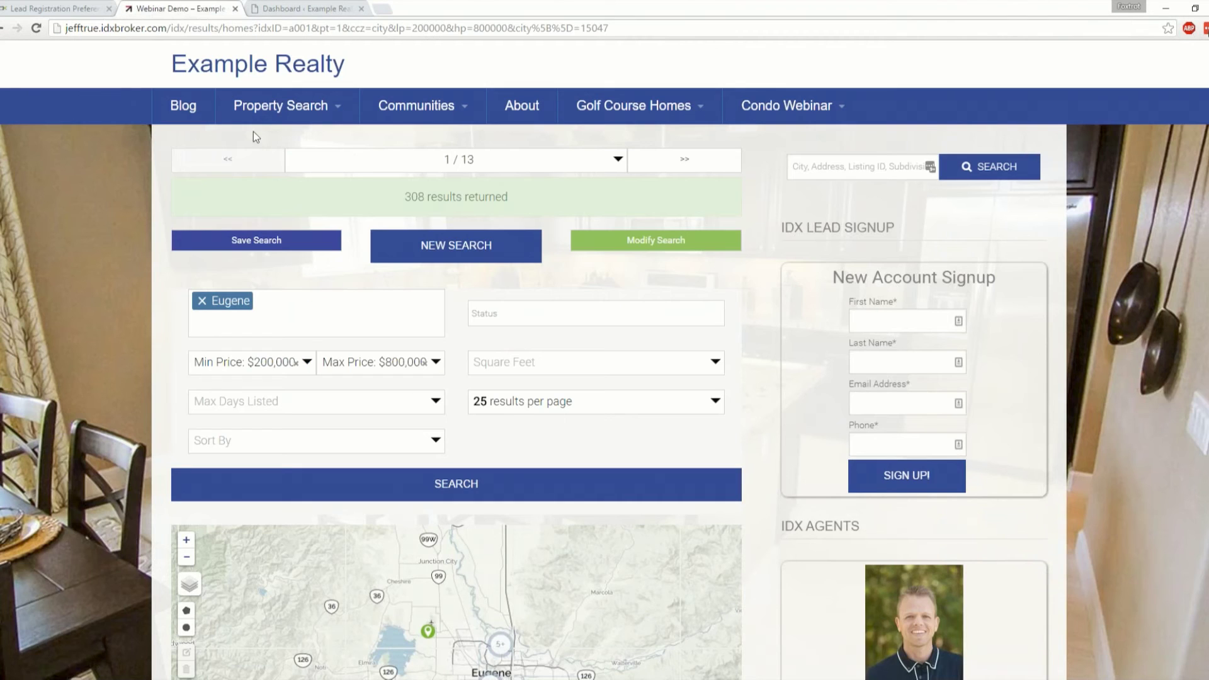
pyautogui.moveTo(428, 116)
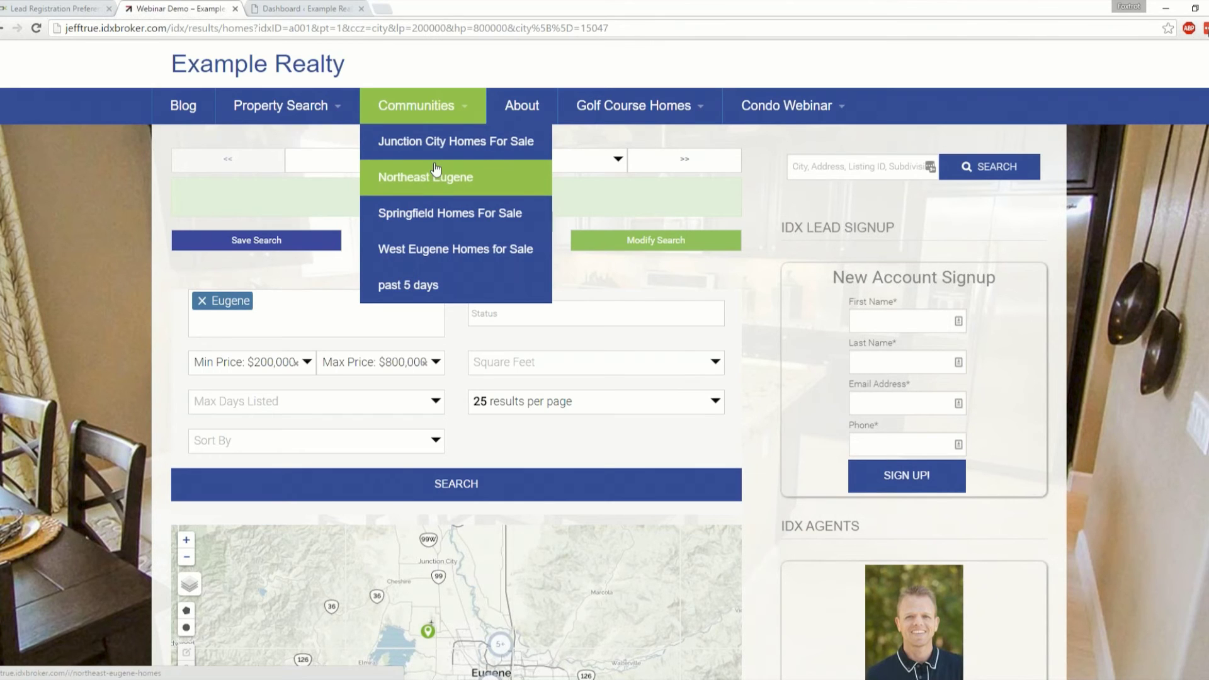
pyautogui.click(441, 240)
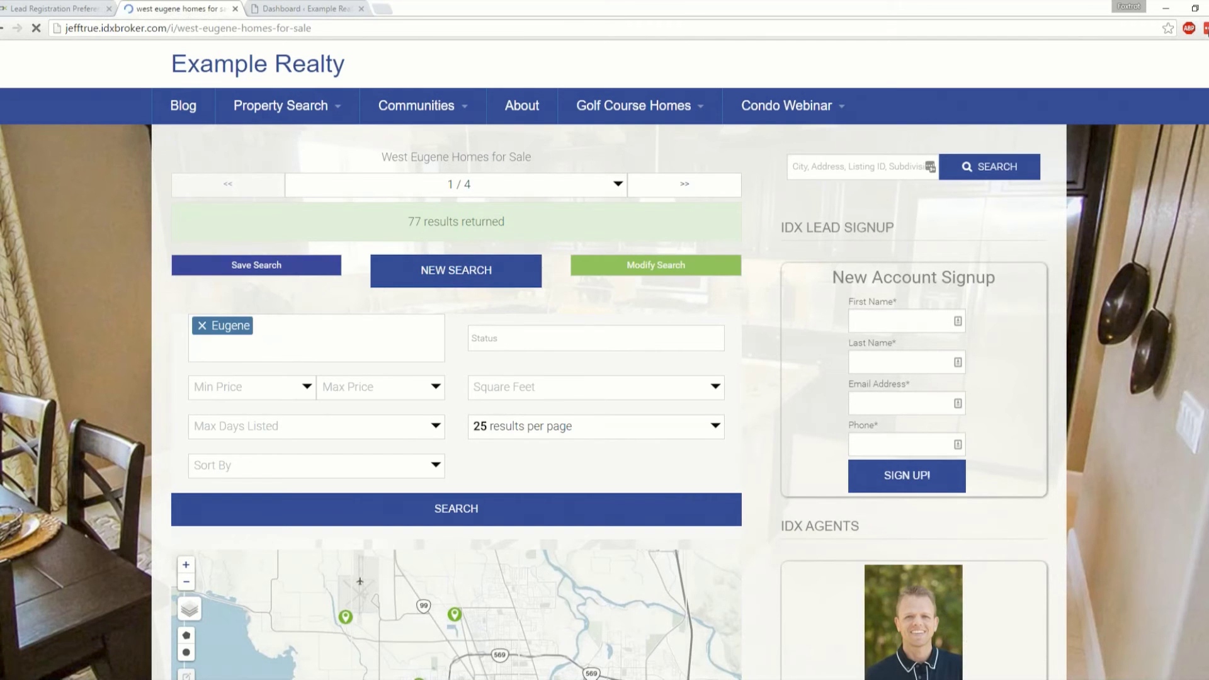
pyautogui.scroll(-2, 761, 358)
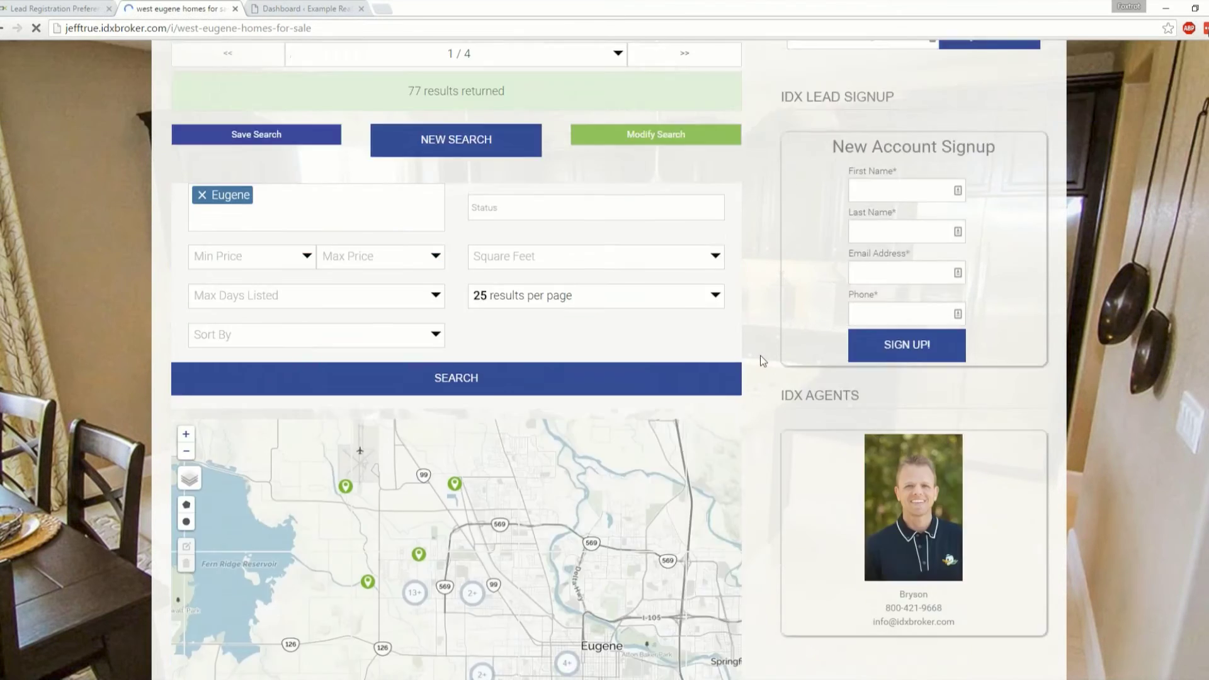
pyautogui.scroll(-2, 761, 355)
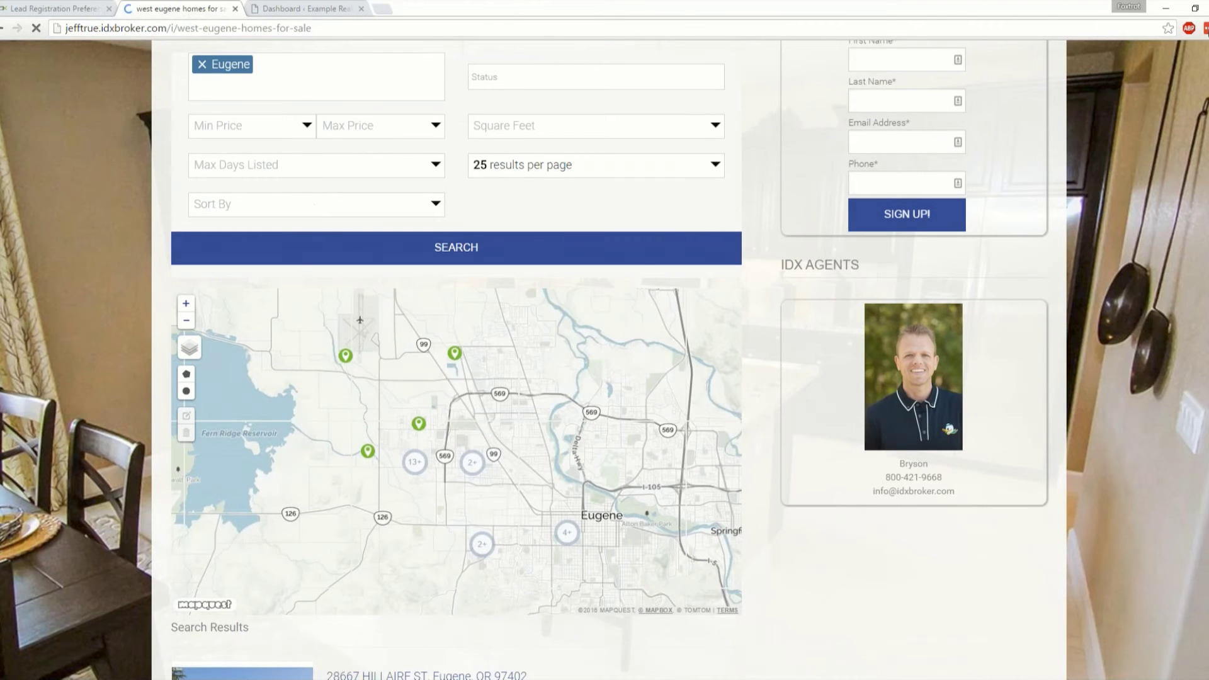
pyautogui.click(42, 12)
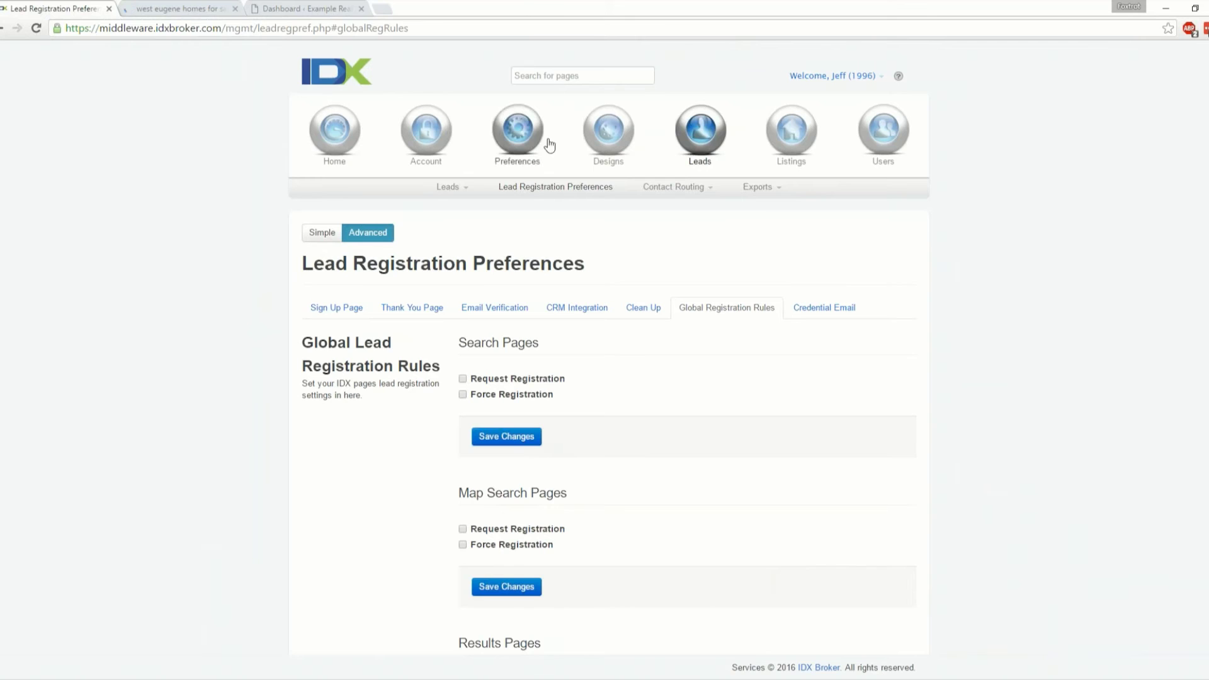
# Open the west-eugene-homes-for-sale saved link for editing and look over its search criteria and preferences
pyautogui.moveTo(546, 146)
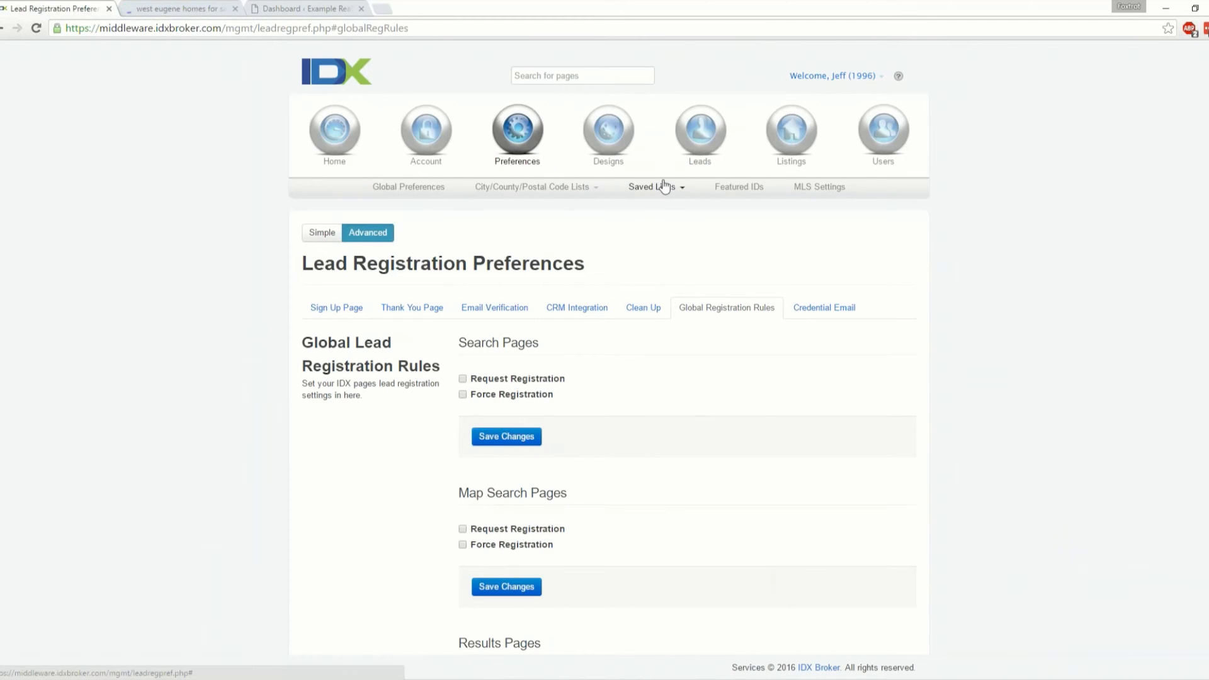
pyautogui.moveTo(655, 186)
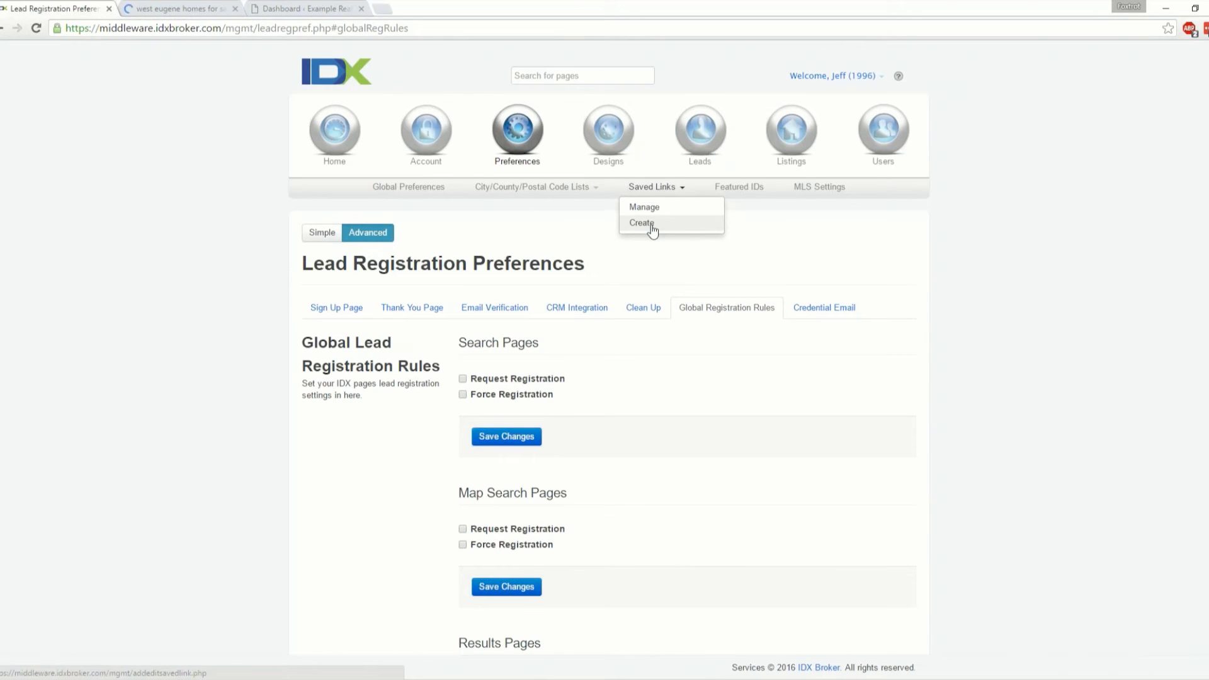
pyautogui.click(649, 224)
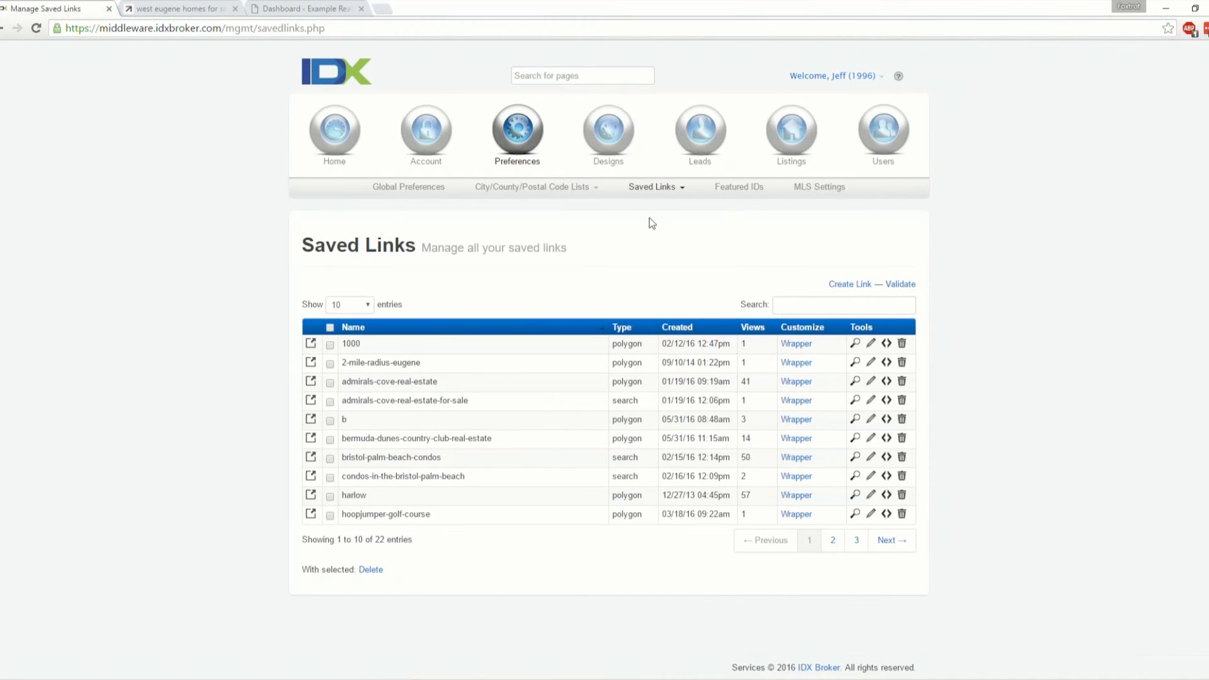
pyautogui.click(833, 539)
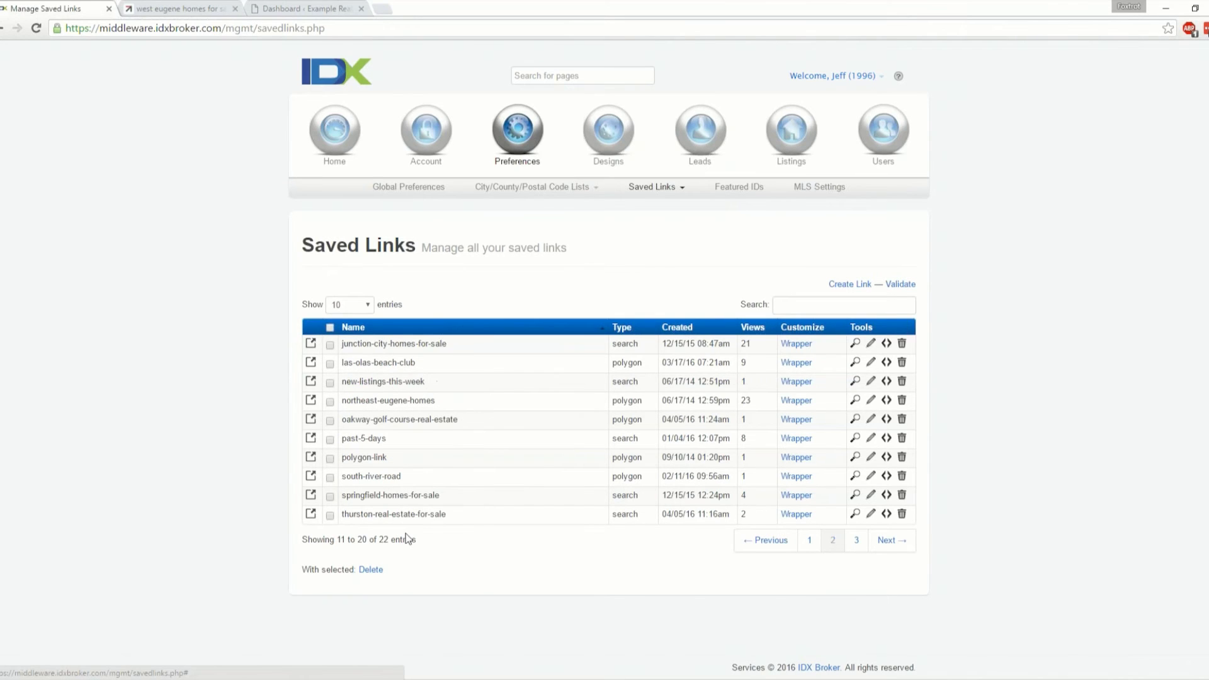
pyautogui.click(856, 541)
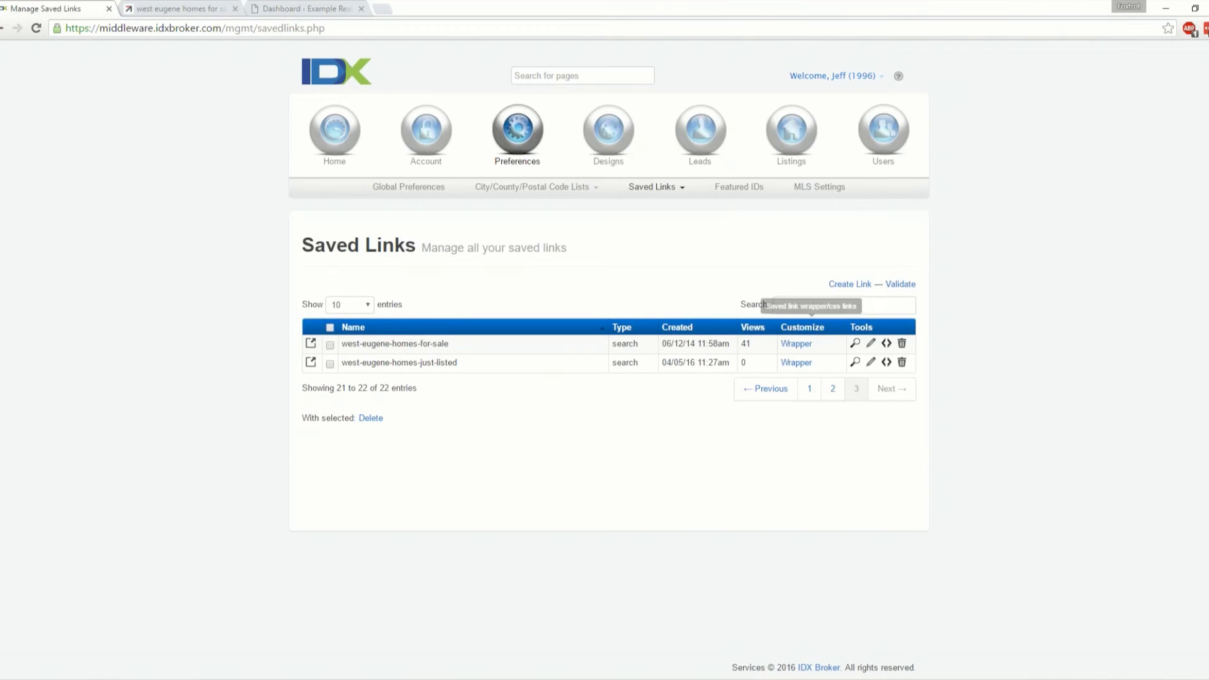
pyautogui.click(871, 345)
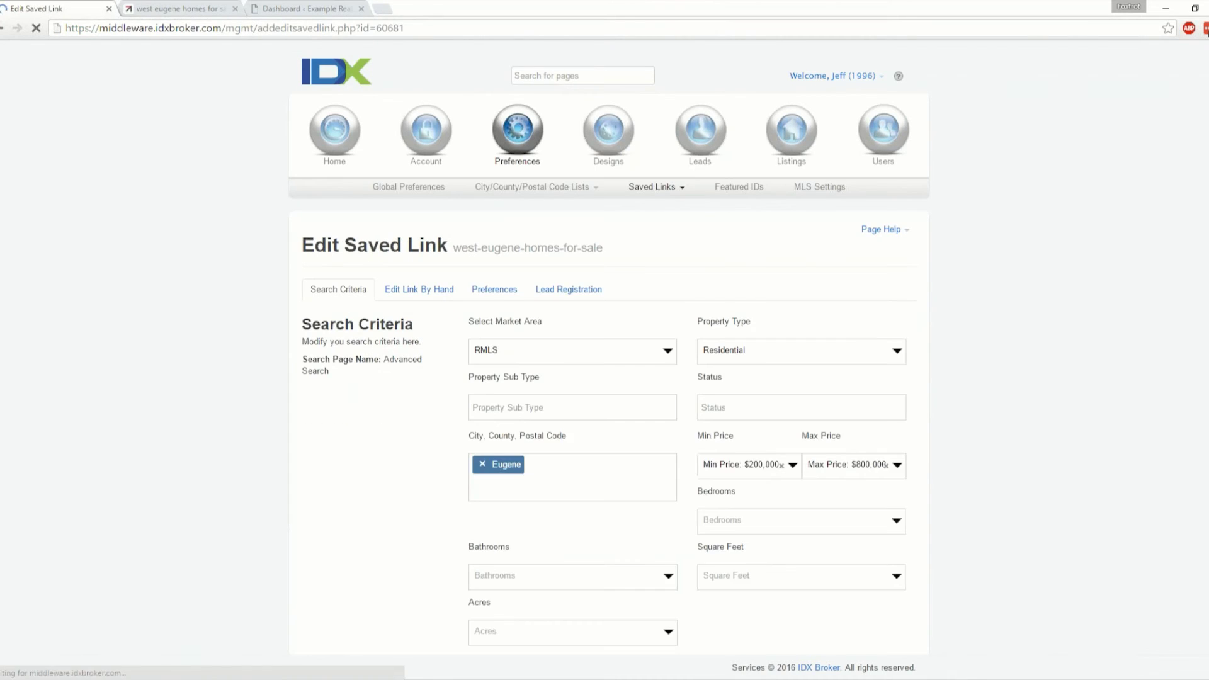
pyautogui.scroll(-4, 1025, 342)
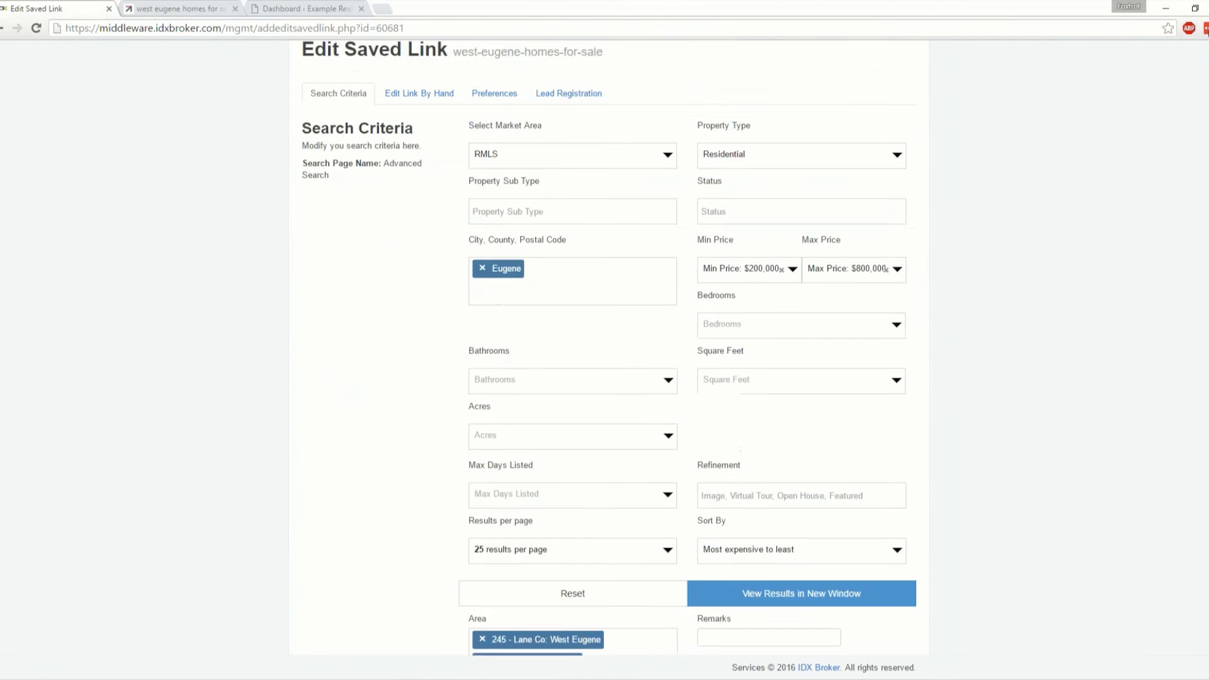
pyautogui.scroll(-5, 406, 529)
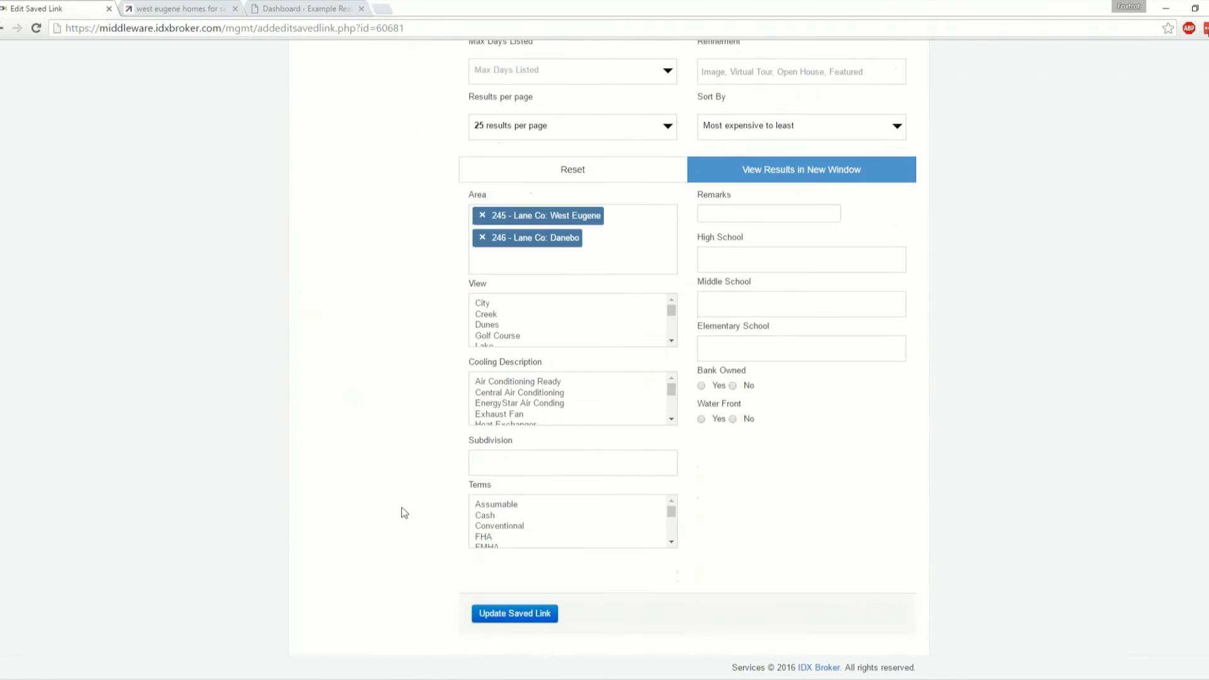
pyautogui.scroll(9, 404, 513)
pyautogui.click(494, 290)
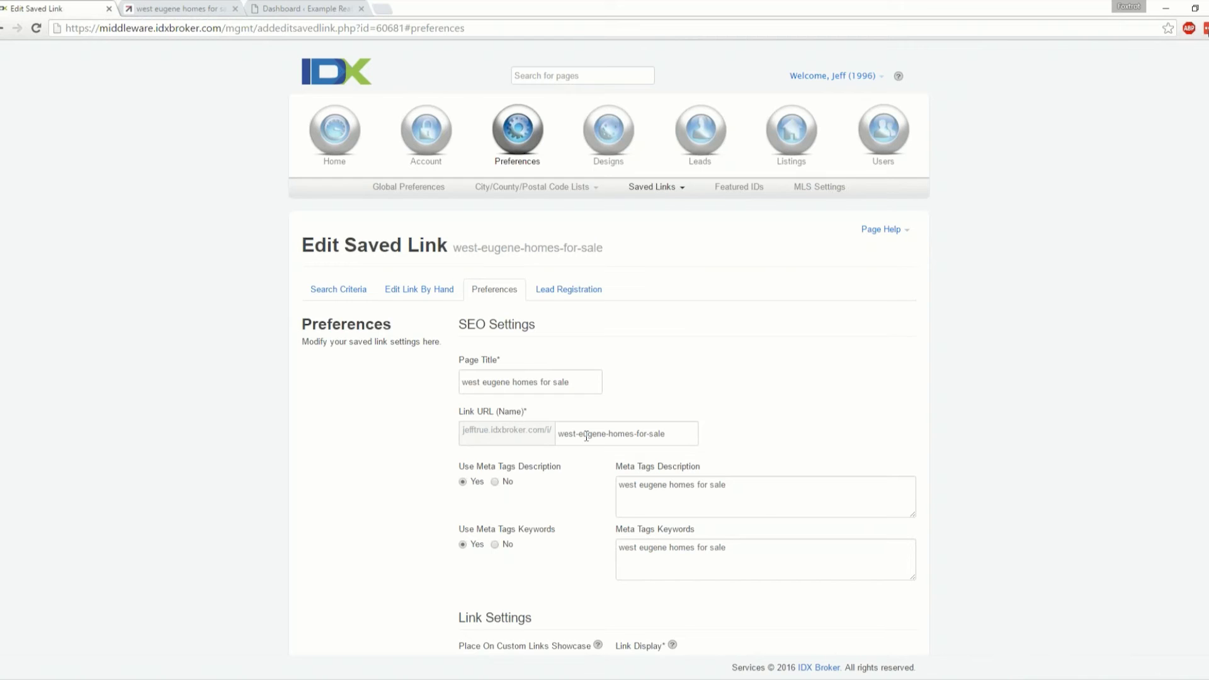
# Enable Force Registration for the west-eugene-homes-for-sale saved link, with 1 page viewable before registration
pyautogui.click(570, 296)
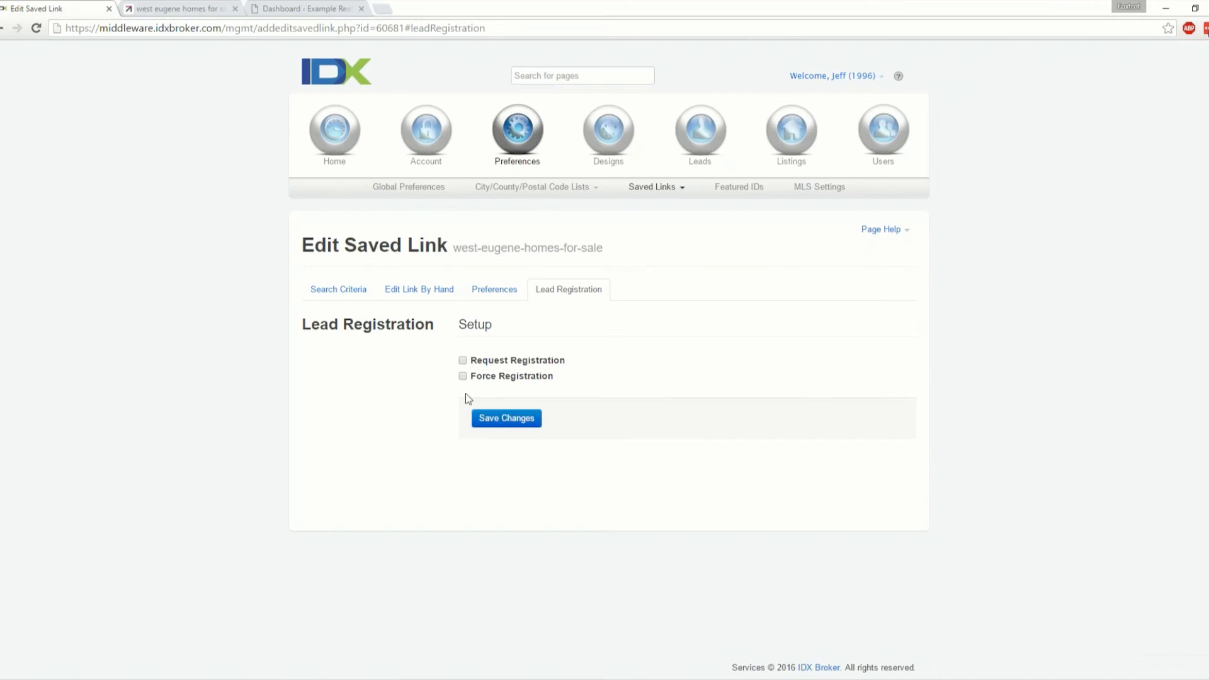
pyautogui.click(462, 376)
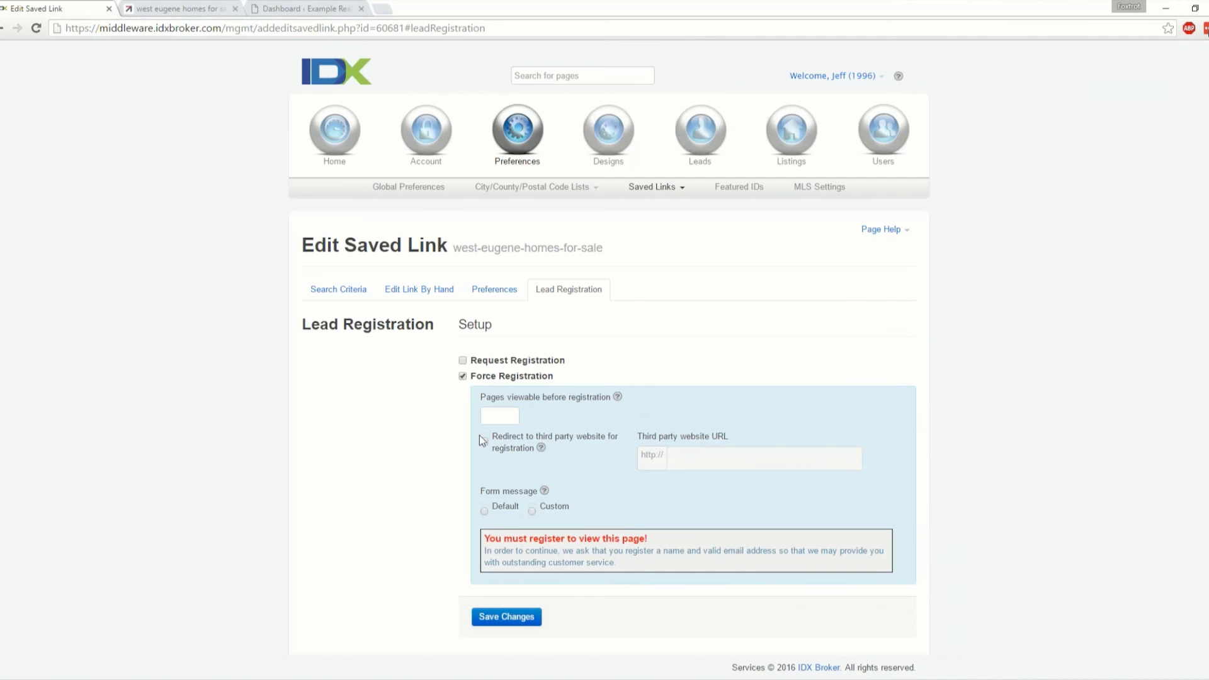
pyautogui.click(495, 418)
pyautogui.write('1')
# Switch to Example Realty, open the West Eugene Homes for Sale community page, and dismiss its sign-up form
pyautogui.hotkey('ctrl', 'Tab')
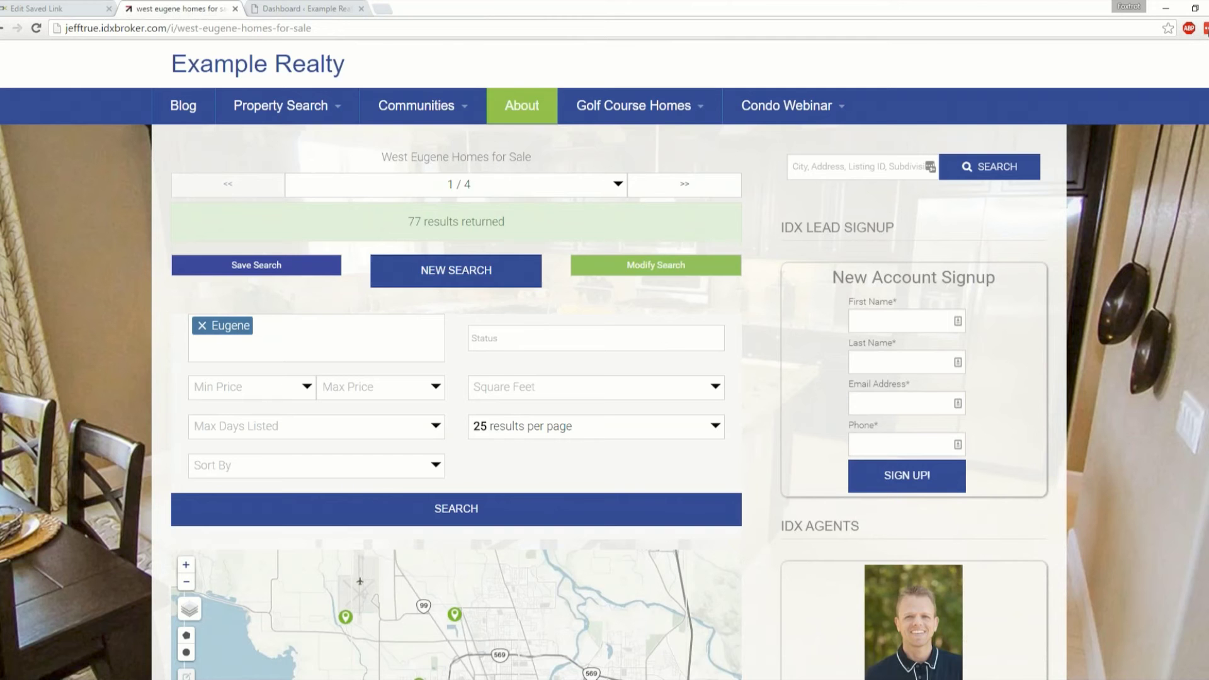
pyautogui.moveTo(416, 107)
pyautogui.click(406, 247)
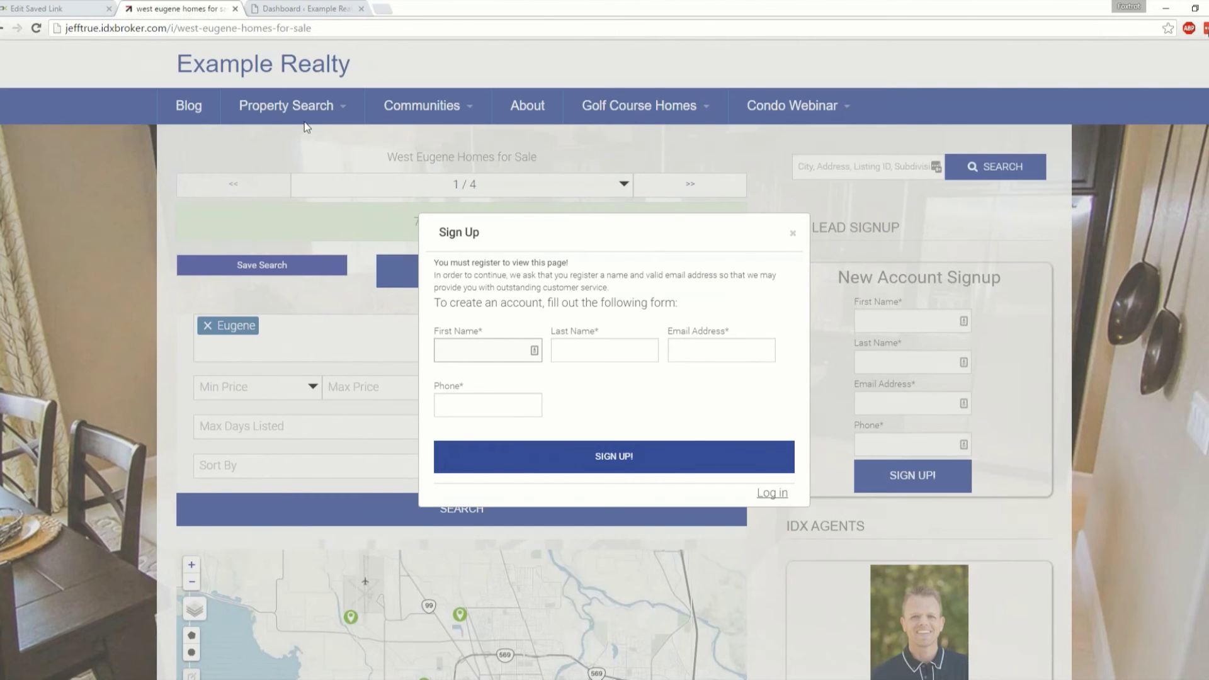
pyautogui.click(791, 236)
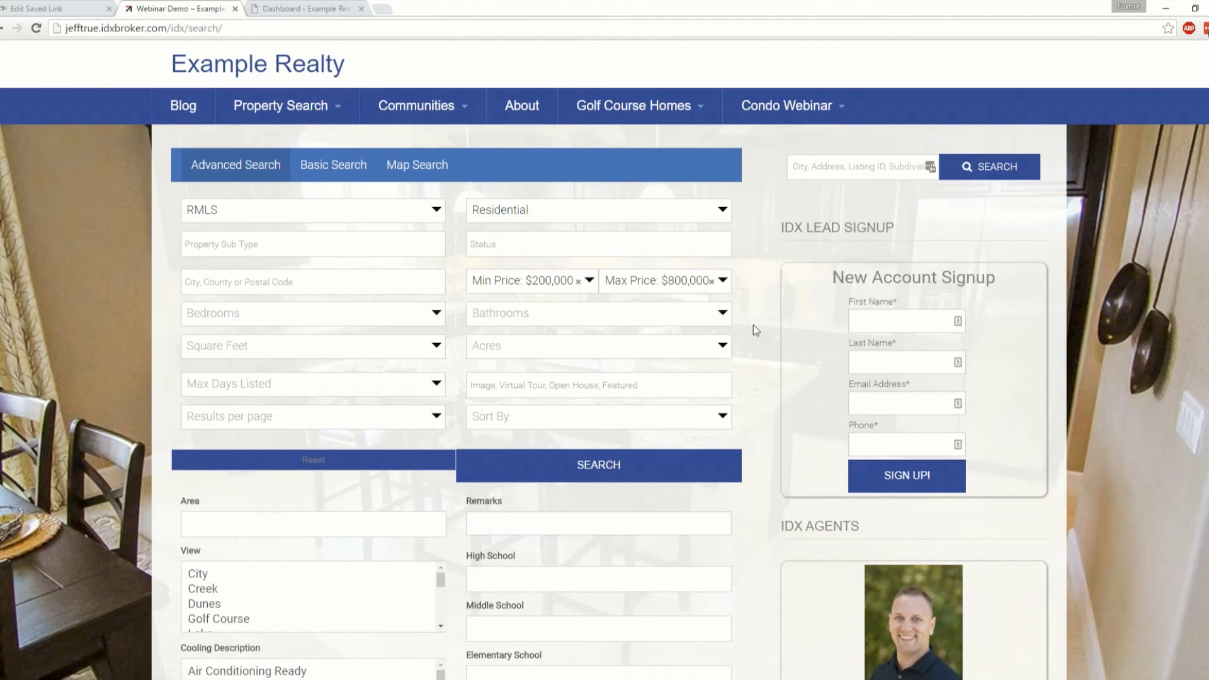
# Reopen West Eugene Homes for Sale from the property search page to recheck forced registration, and go back
pyautogui.moveTo(416, 105)
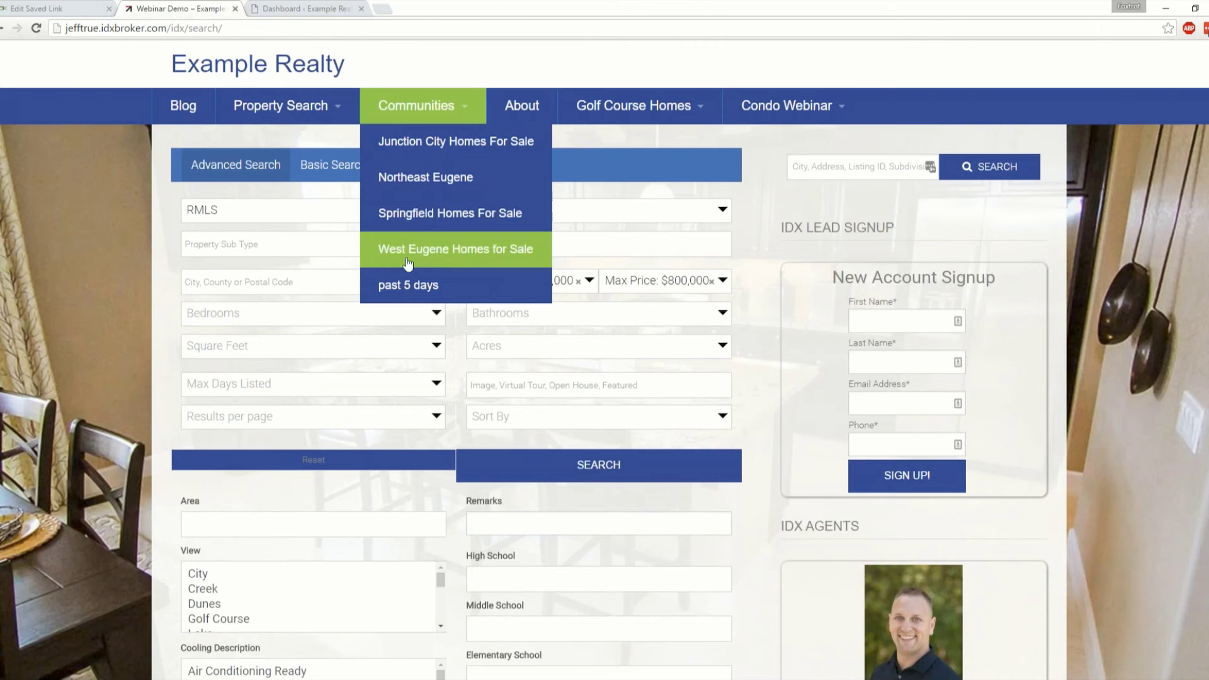
pyautogui.click(455, 249)
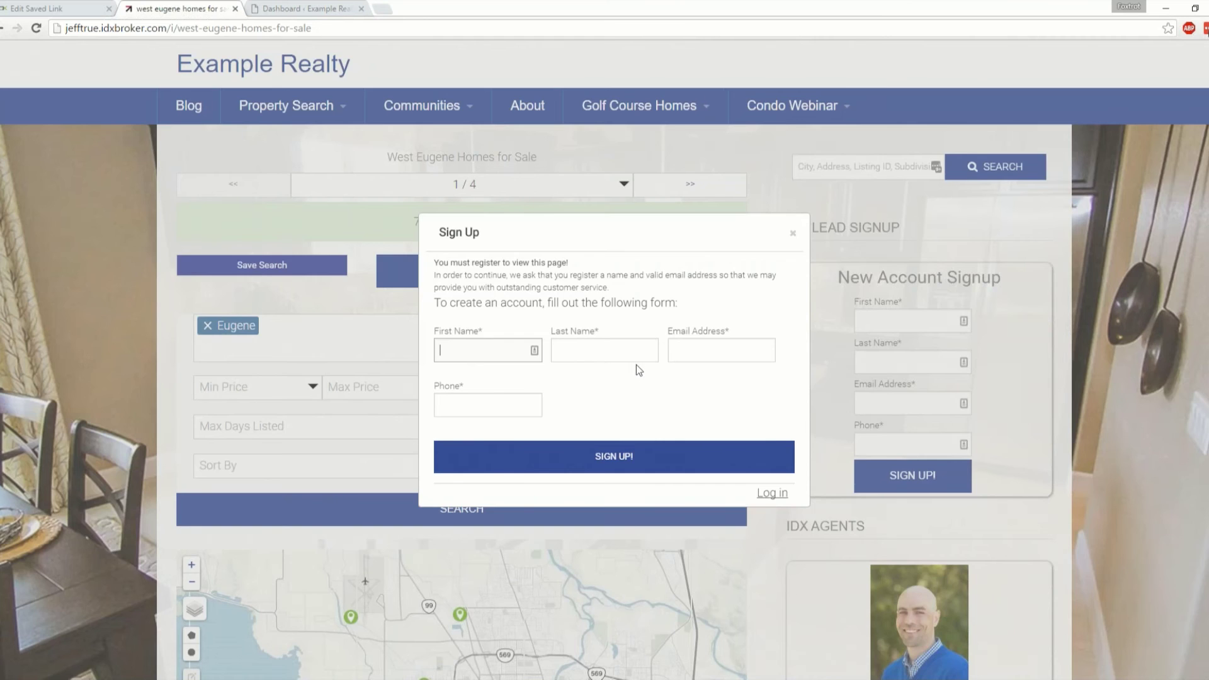
pyautogui.hotkey('alt', 'Left')
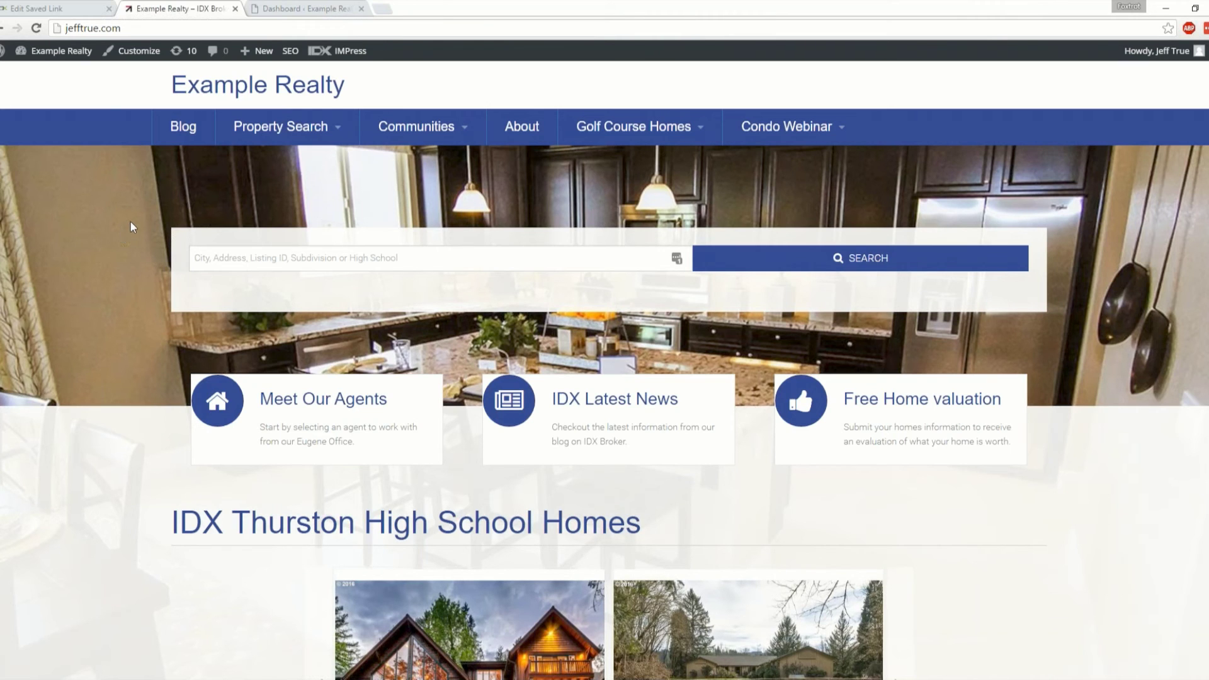
# Return to IDX Broker's Global Registration Rules and delete the embedded video from the Photo Gallery's custom form message
pyautogui.hotkey('ctrl', '1')
pyautogui.click(537, 189)
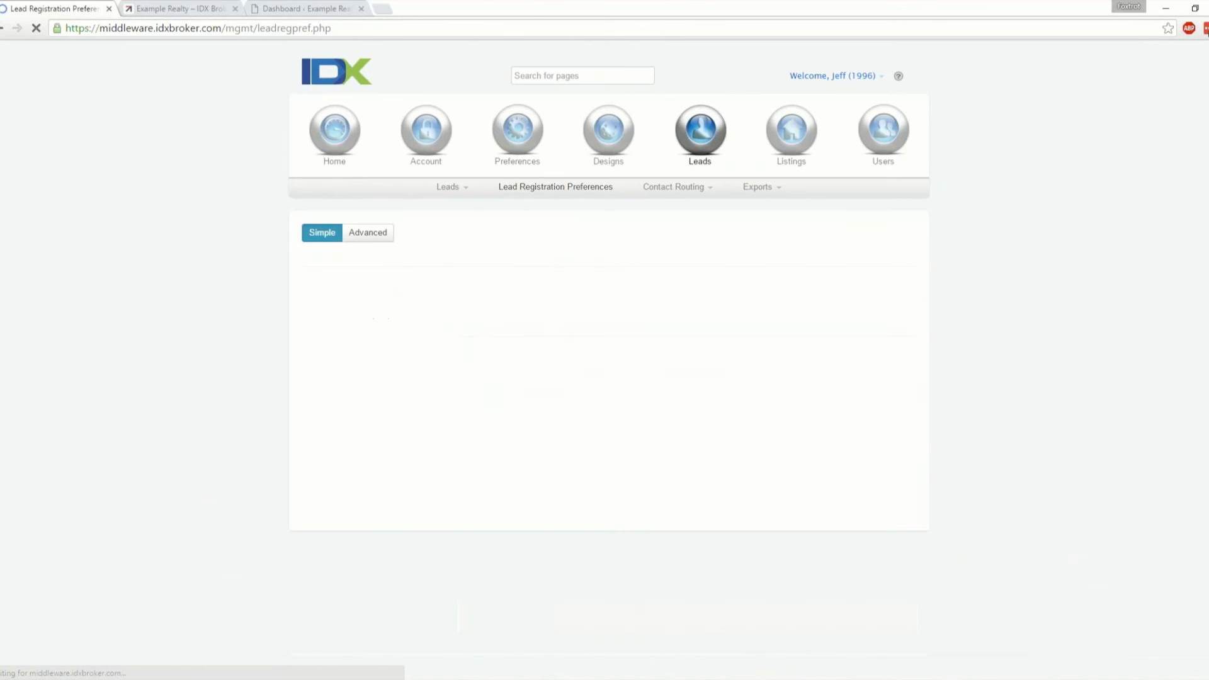
pyautogui.click(730, 308)
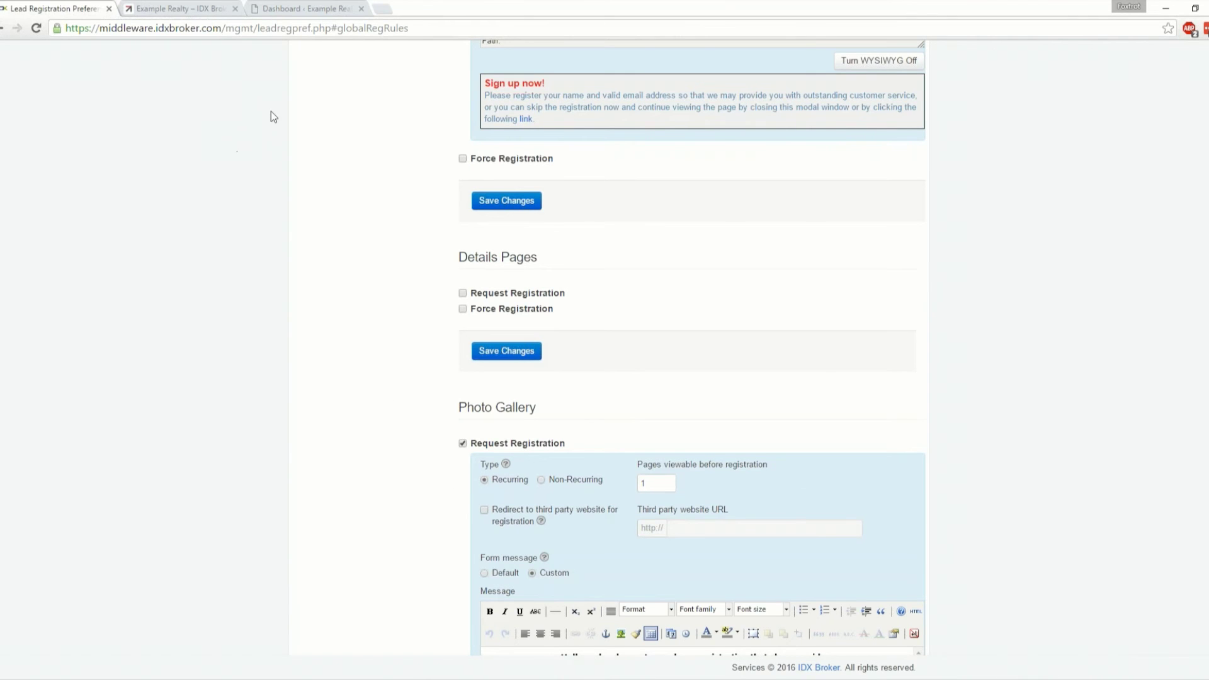
pyautogui.scroll(-4, 301, 281)
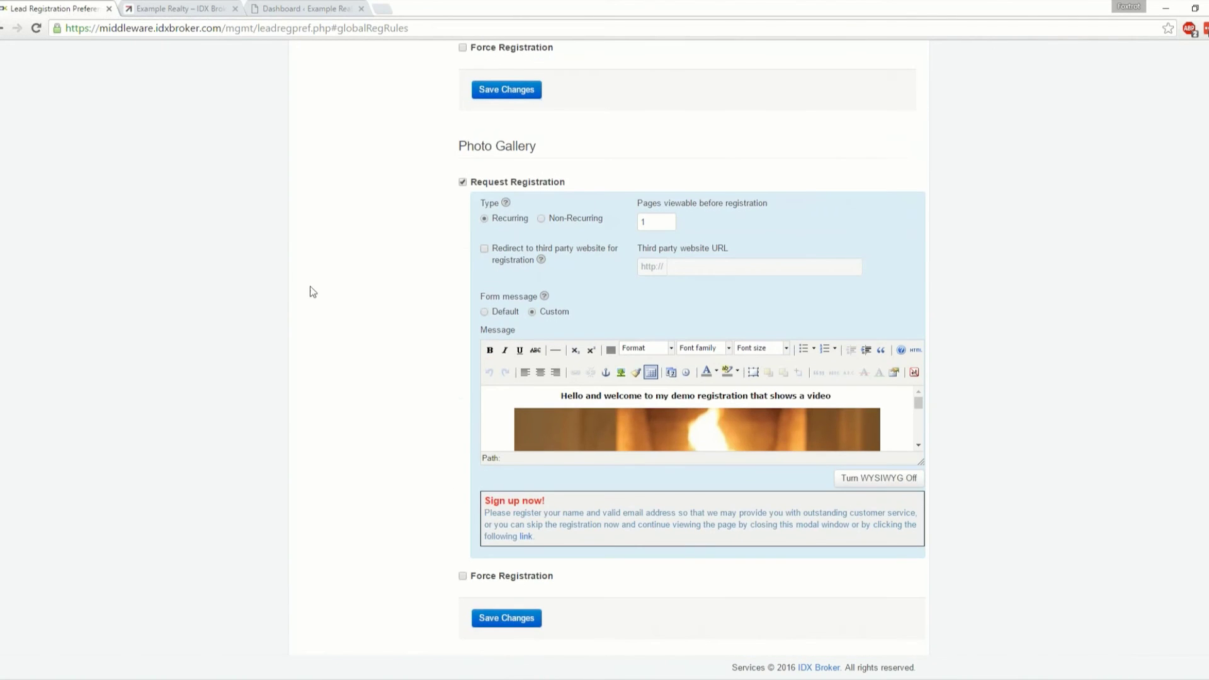
pyautogui.click(901, 425)
pyautogui.click(898, 424)
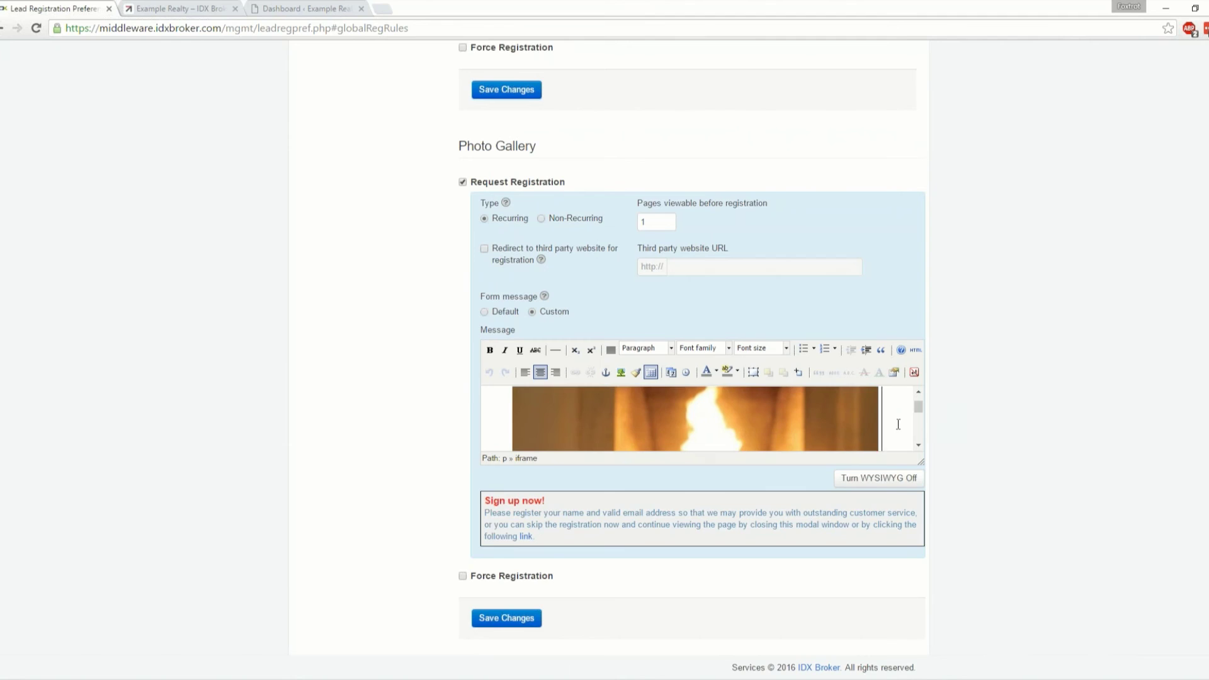
pyautogui.press('BackSpace')
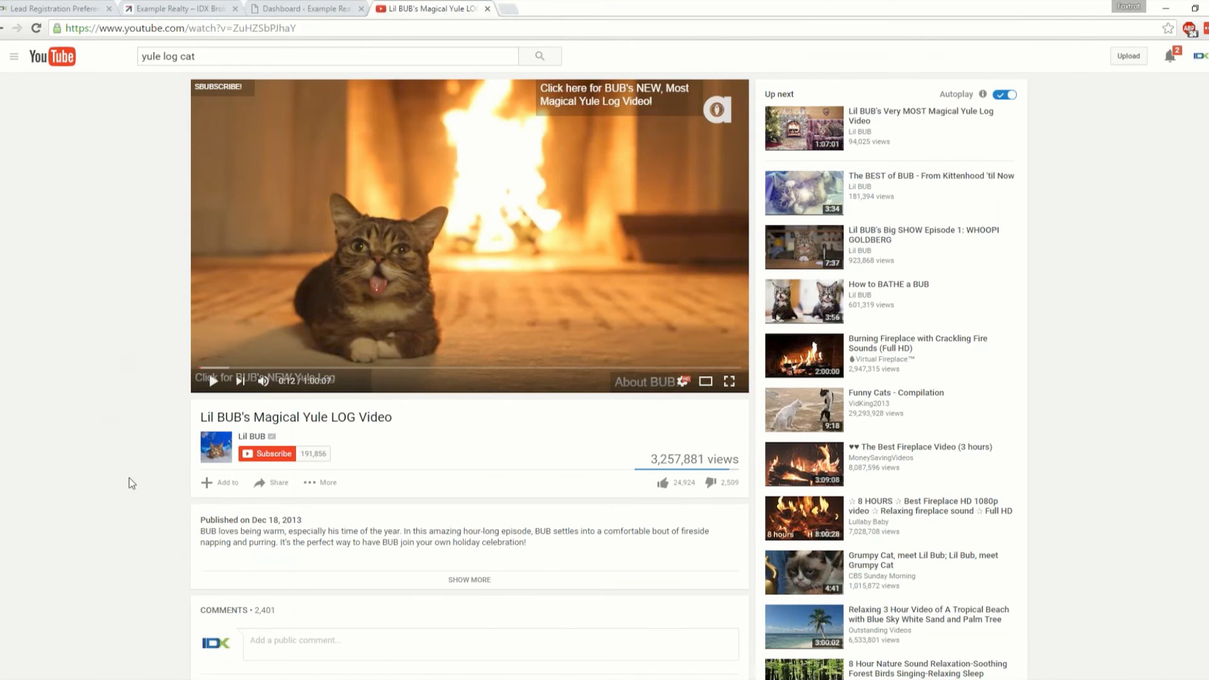
# Show the embed code and expanded embed options for Lil BUB's Magical Yule LOG Video on YouTube
pyautogui.scroll(-1, 128, 480)
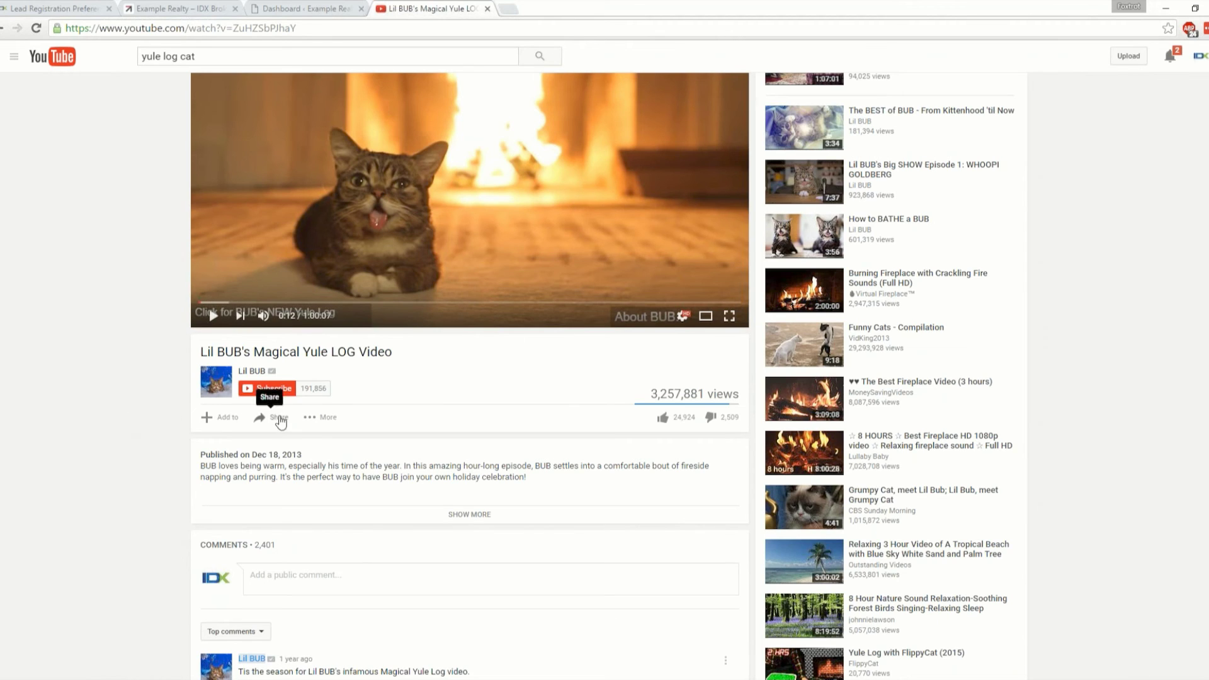
pyautogui.click(279, 418)
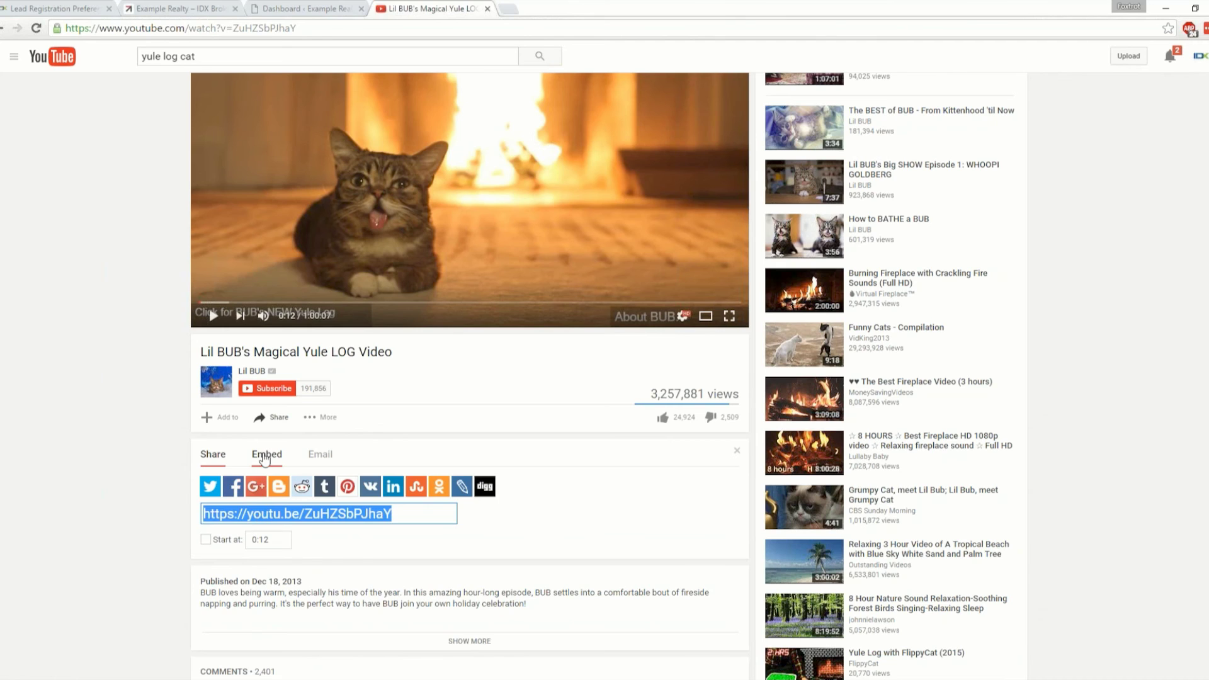
pyautogui.click(267, 454)
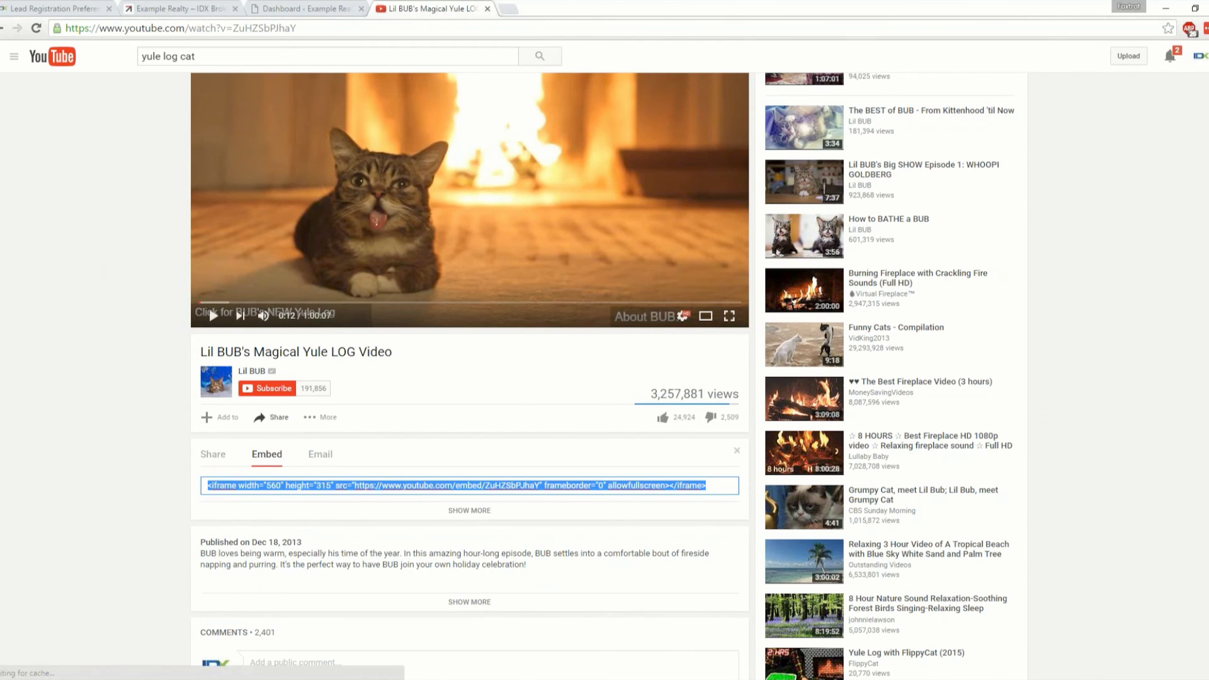
pyautogui.click(320, 455)
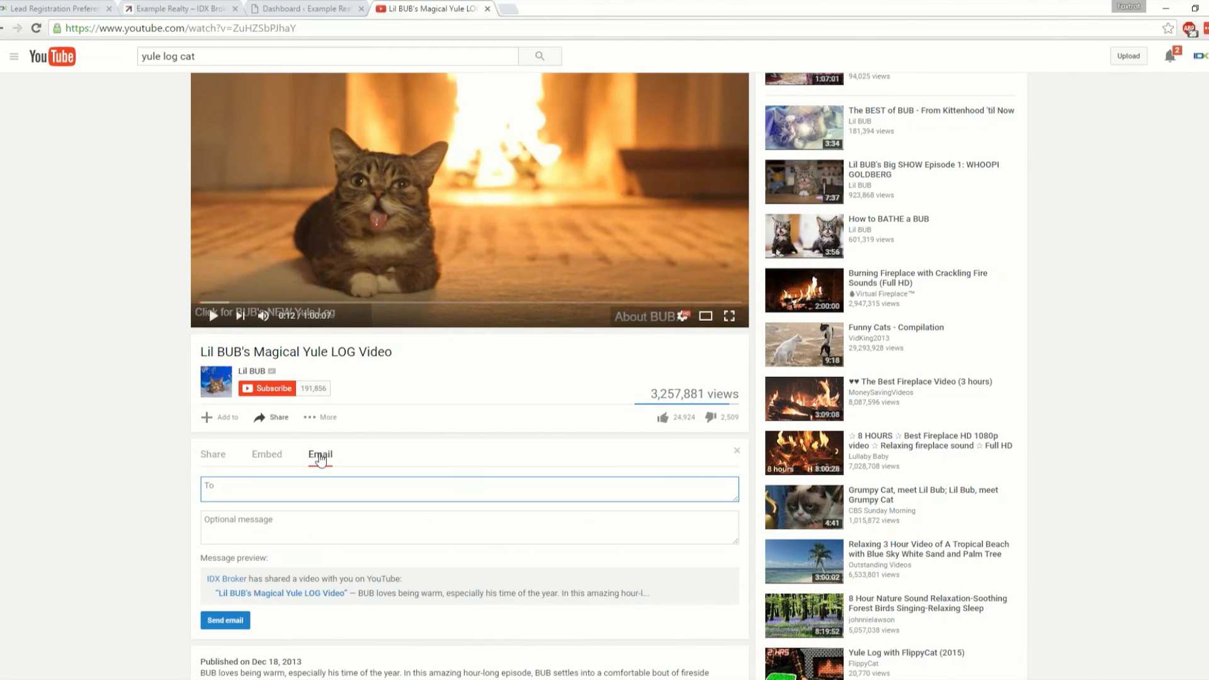
pyautogui.click(266, 456)
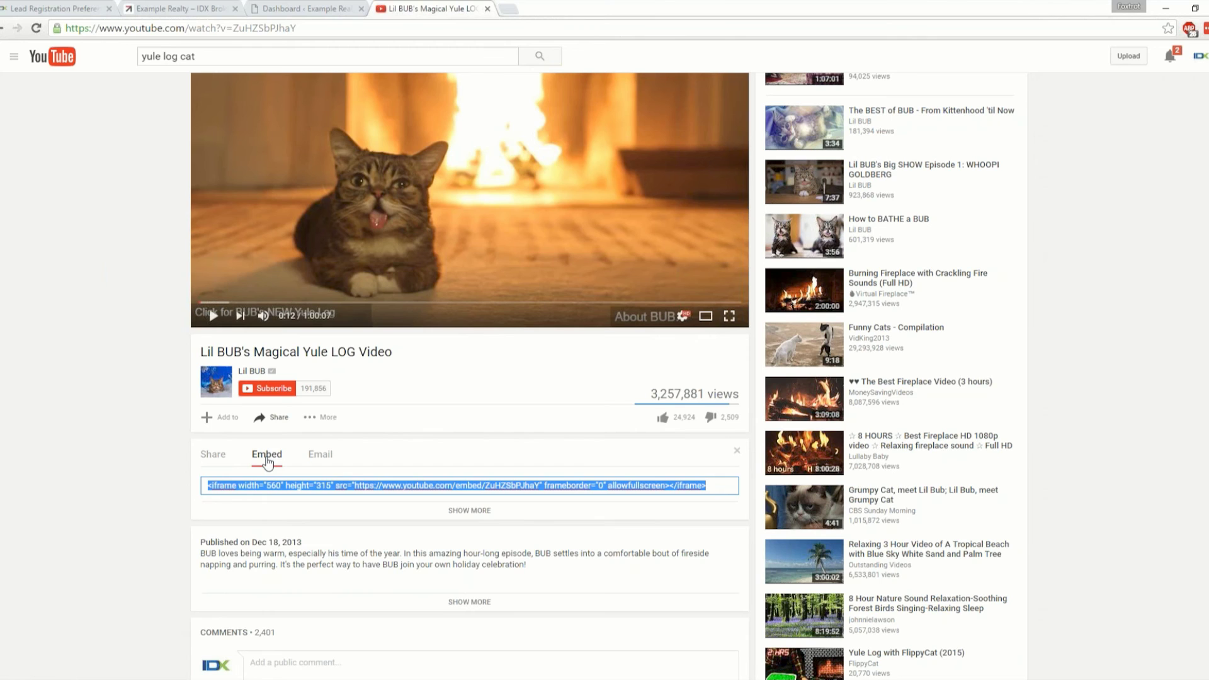
pyautogui.click(469, 510)
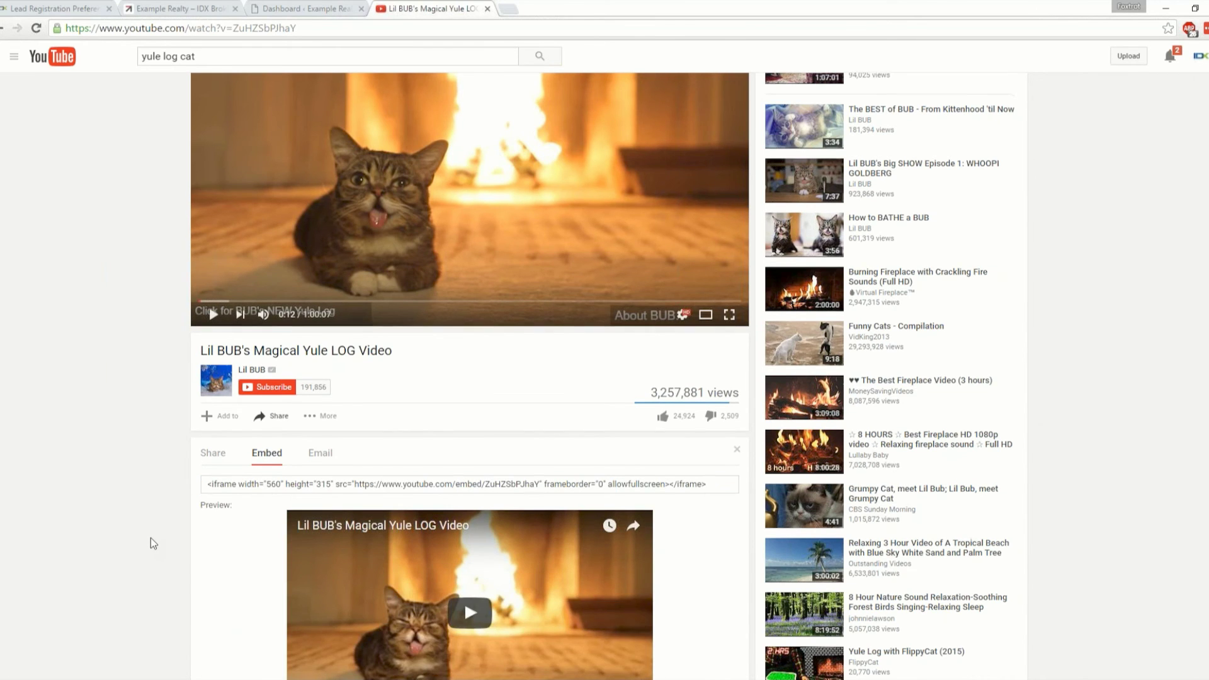
# Turn off suggested videos, player controls, and the video title and player actions for the embedded video
pyautogui.scroll(-2, 150, 537)
pyautogui.scroll(-1, 152, 533)
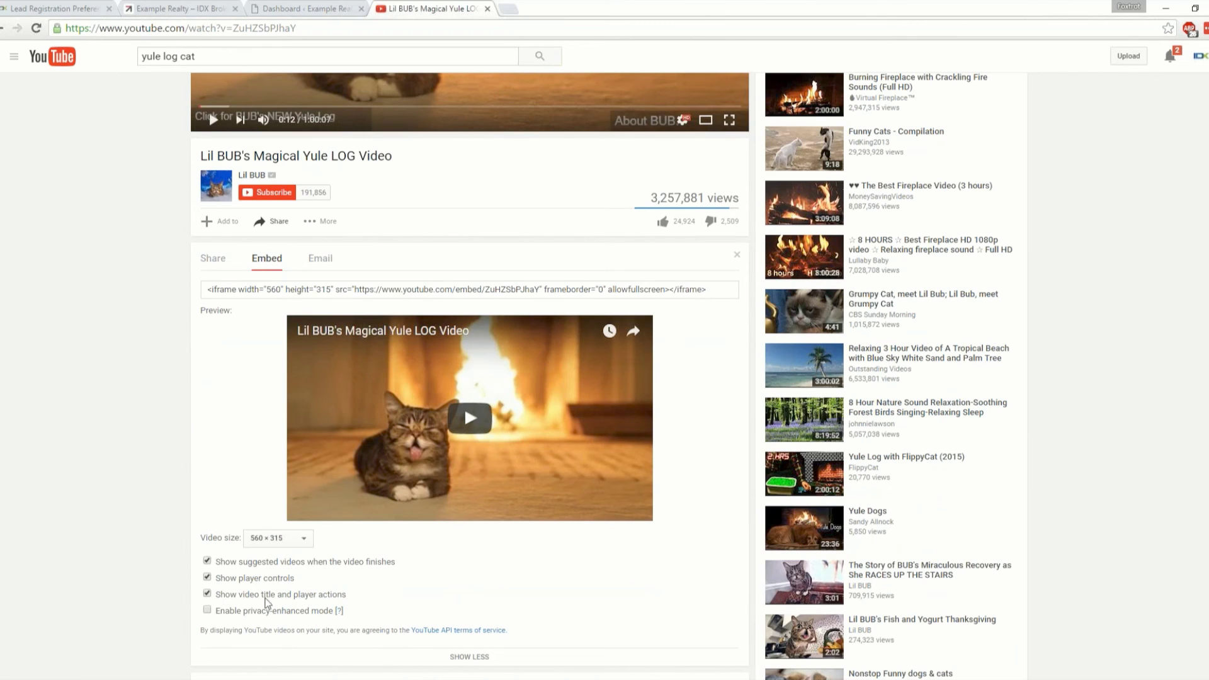
pyautogui.click(207, 560)
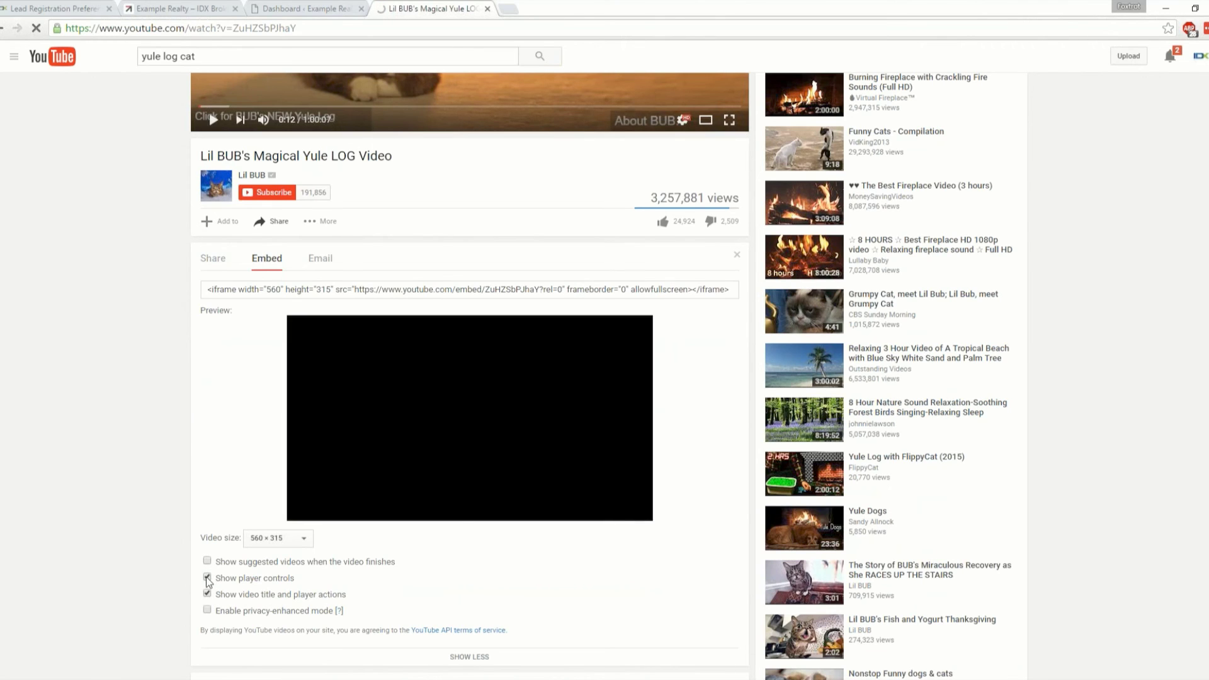
pyautogui.click(208, 578)
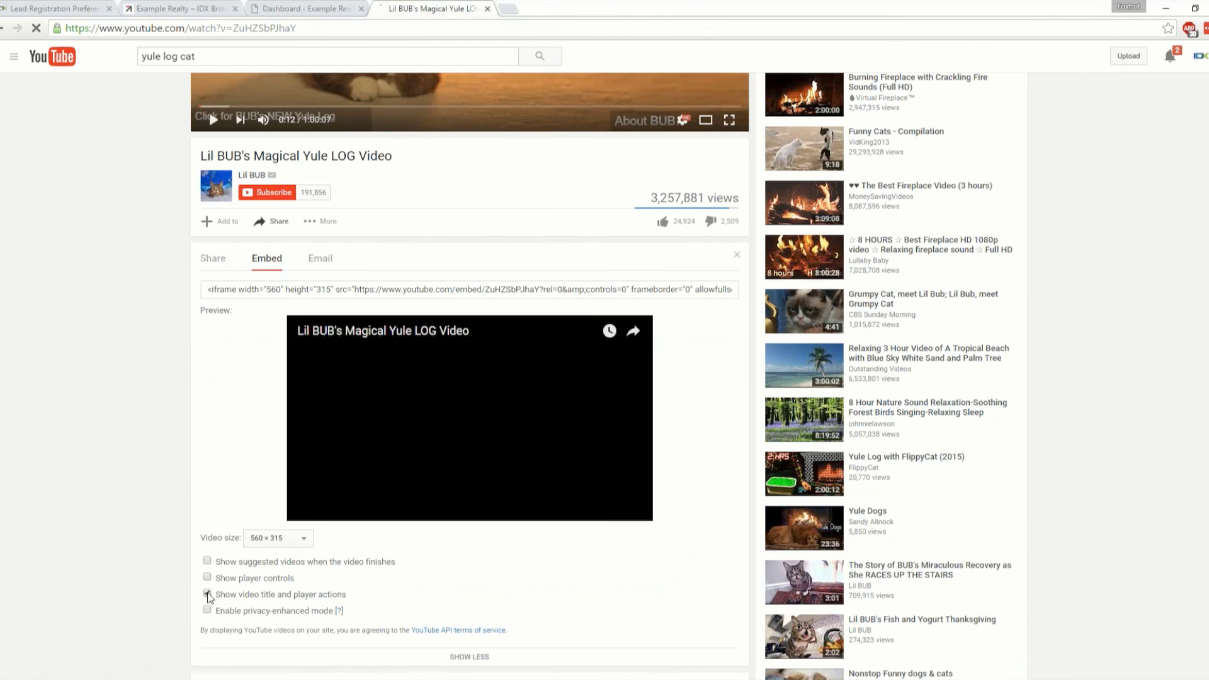
pyautogui.click(208, 594)
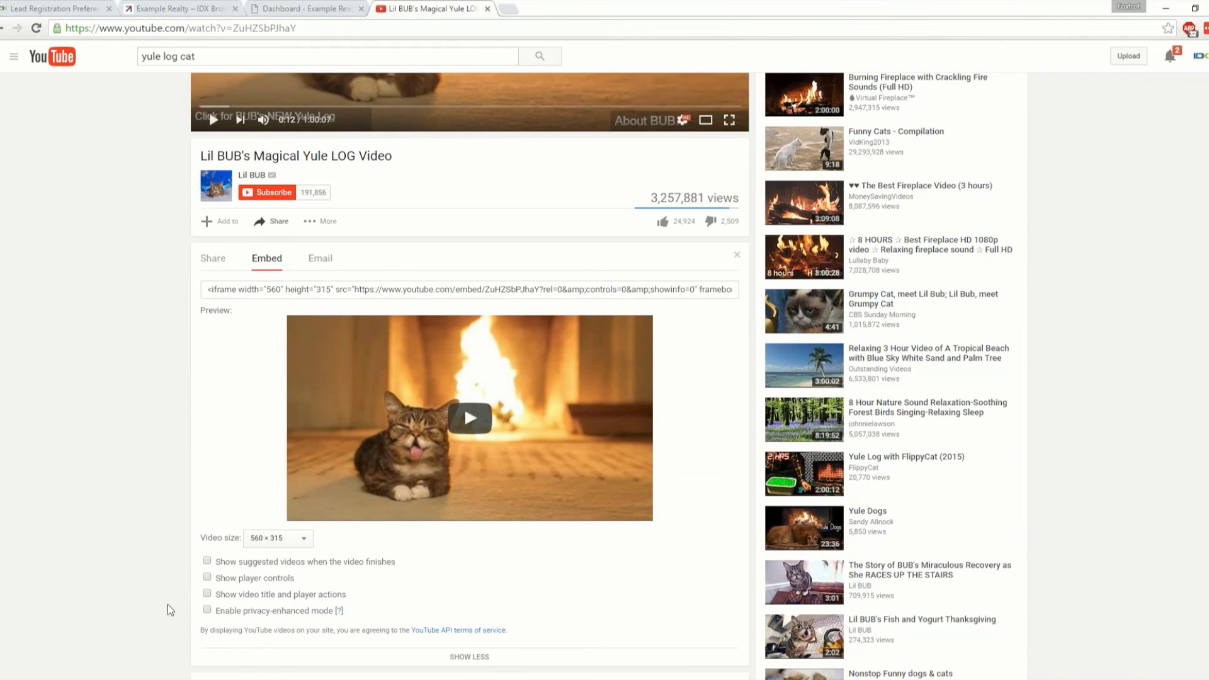
# Select the video's entire customised iframe embed code and copy it
pyautogui.click(432, 289)
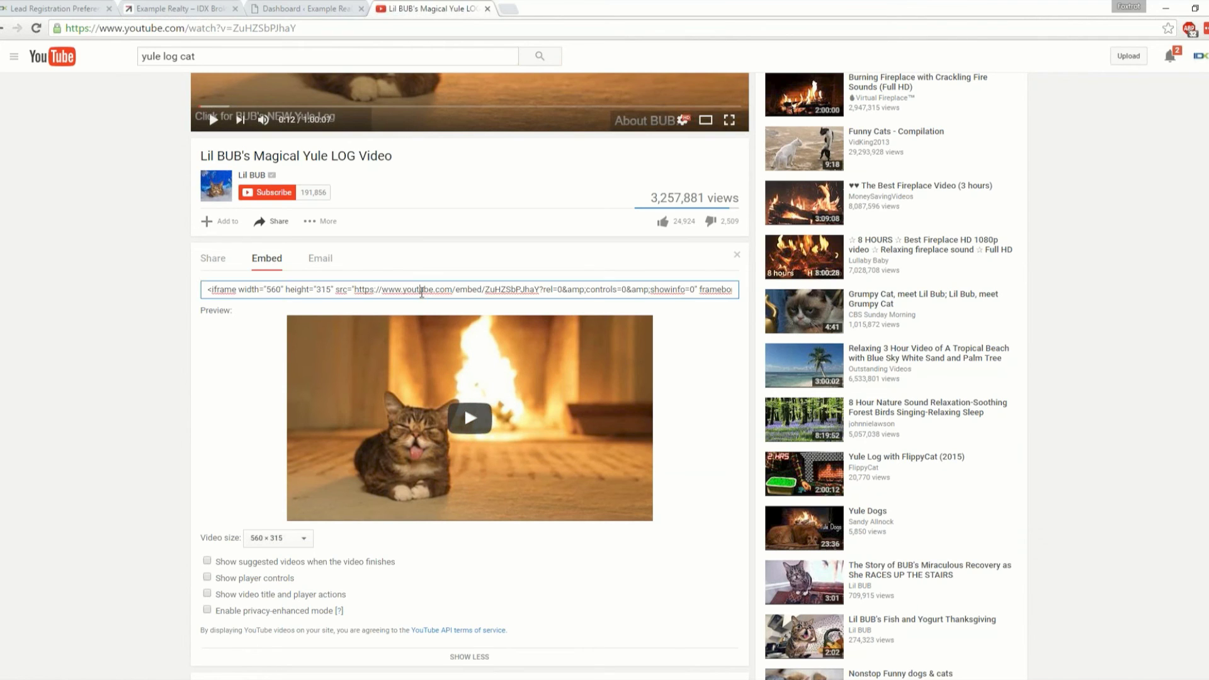
pyautogui.click(421, 288)
pyautogui.rightClick(422, 289)
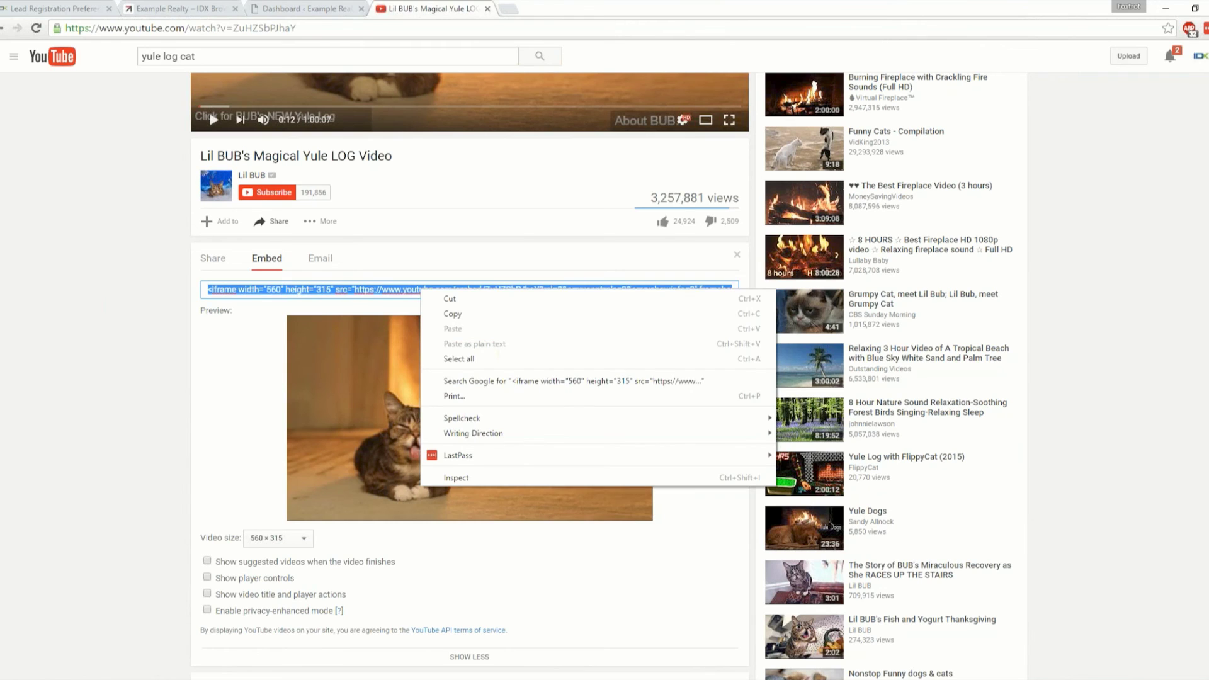
pyautogui.click(448, 315)
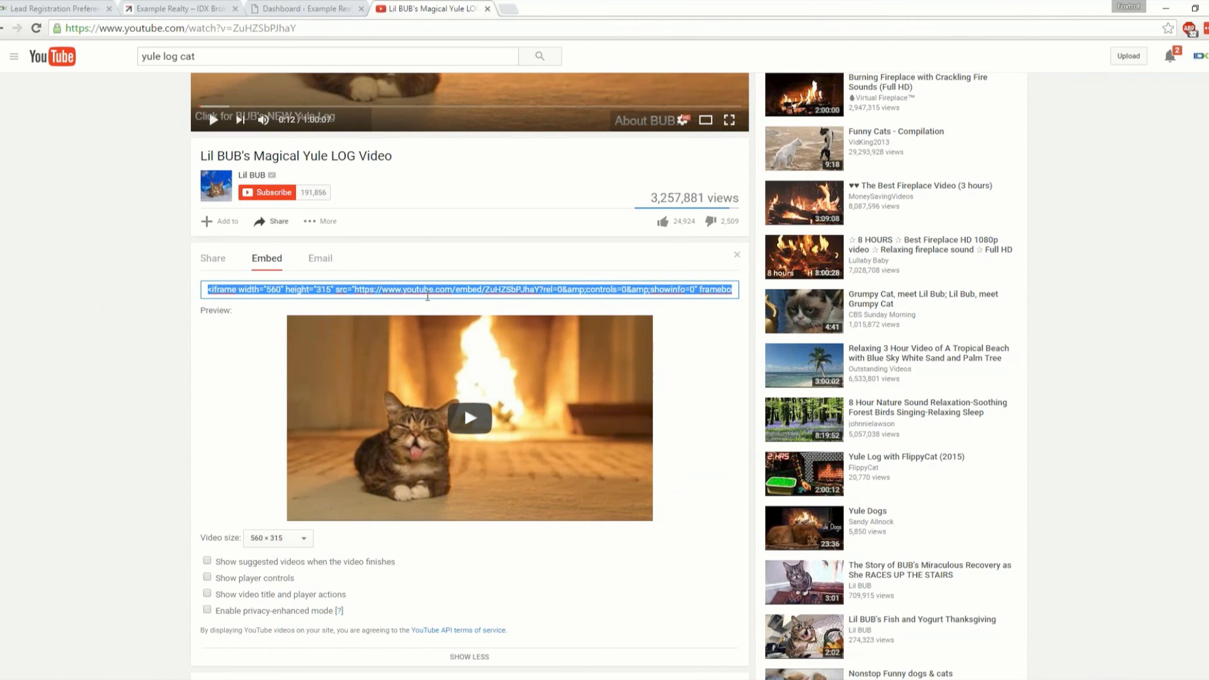
# Return to IDX Broker's Global Registration Rules and delete the remaining text of the Photo Gallery's custom form message
pyautogui.click(51, 8)
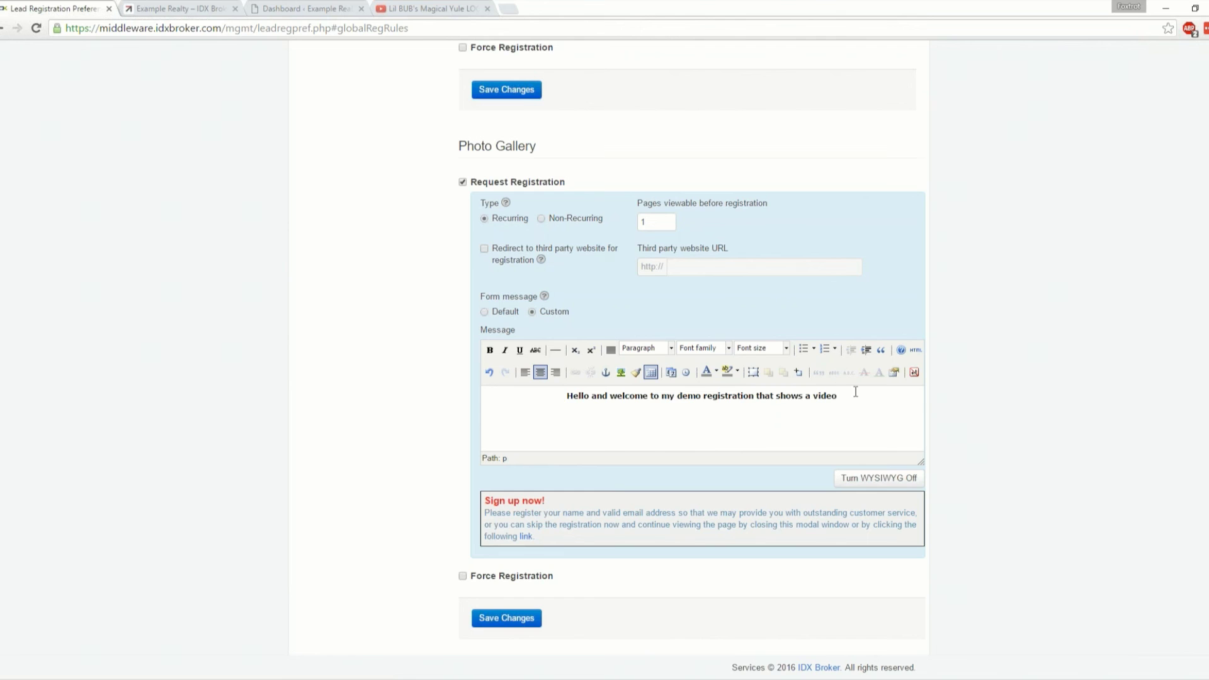
pyautogui.moveTo(857, 395); pyautogui.dragTo(568, 398)
pyautogui.press('BackSpace')
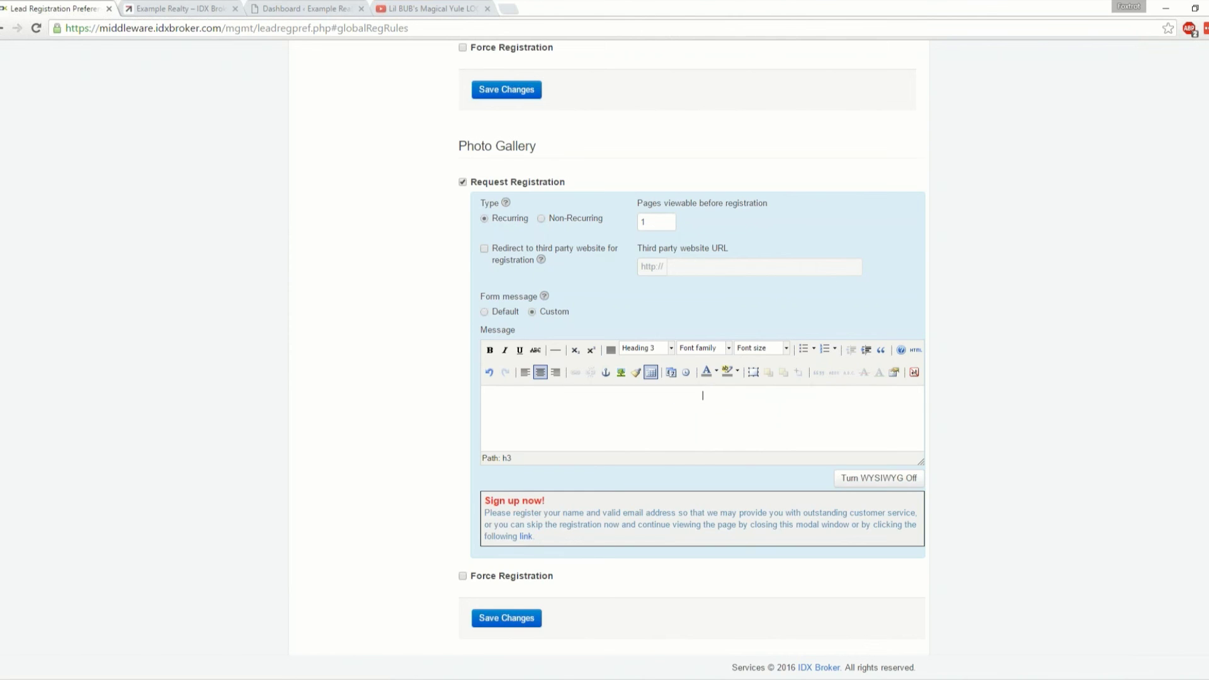
# Replace the Results Pages' custom form message with "Testing with cats by a fire" and start a new line below it
pyautogui.scroll(10, 410, 288)
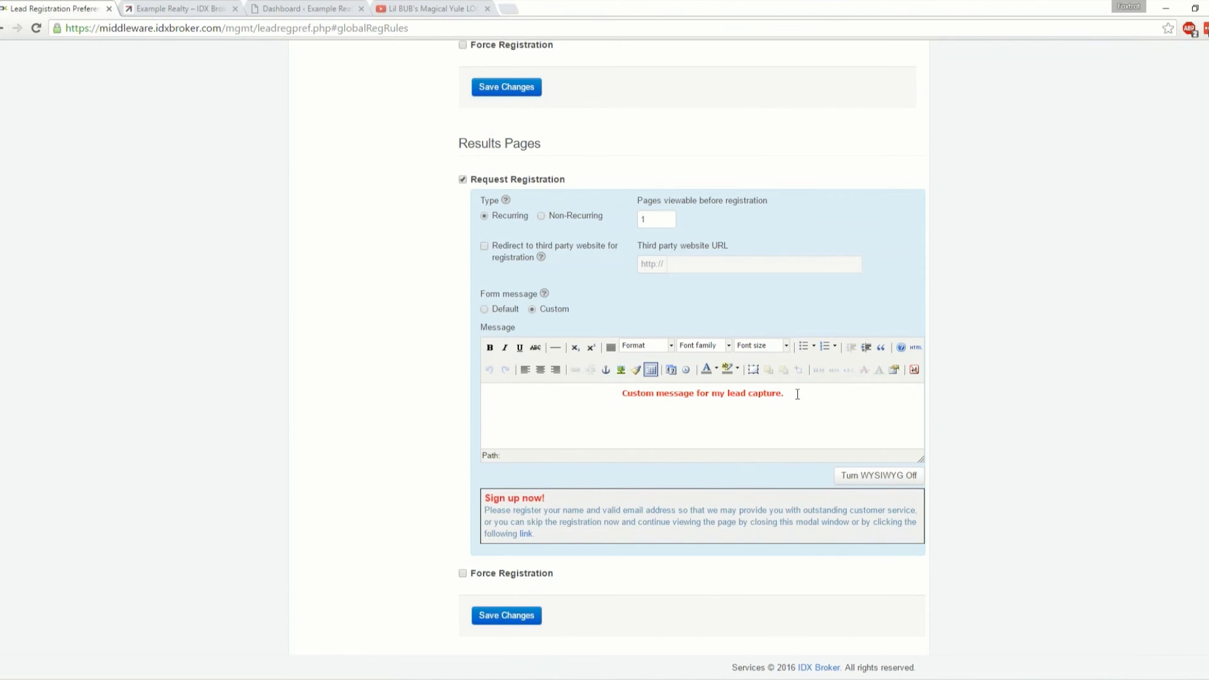
pyautogui.moveTo(798, 395); pyautogui.dragTo(592, 399)
pyautogui.press('BackSpace')
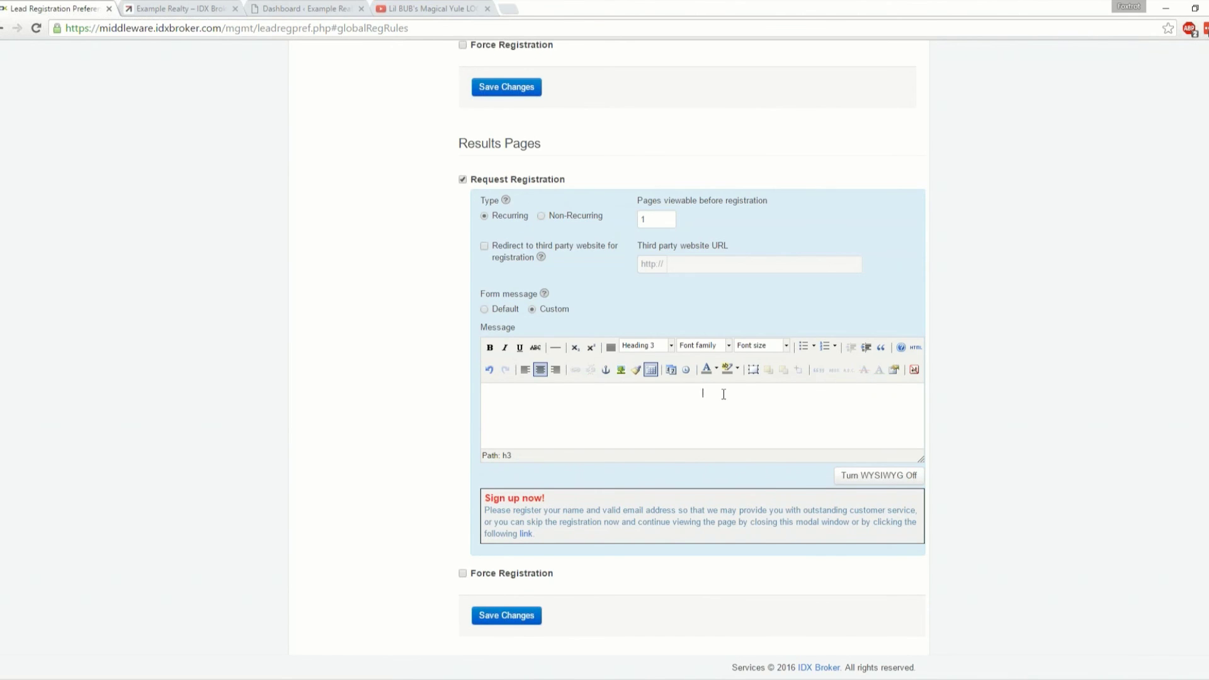
pyautogui.write('Testing with cats by a fire')
pyautogui.press('Return')
# Add the copied YouTube iframe code at the end of the Results Pages message's HTML source and centre the video
pyautogui.click(916, 347)
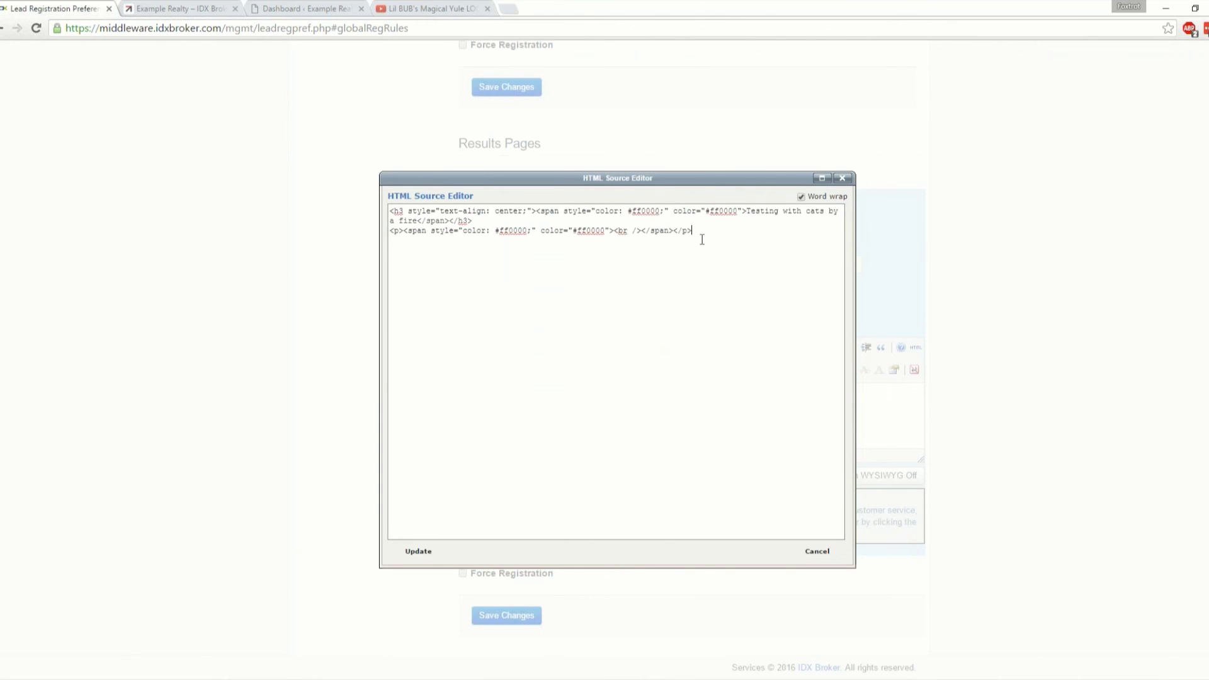
pyautogui.hotkey('ctrl', 'v')
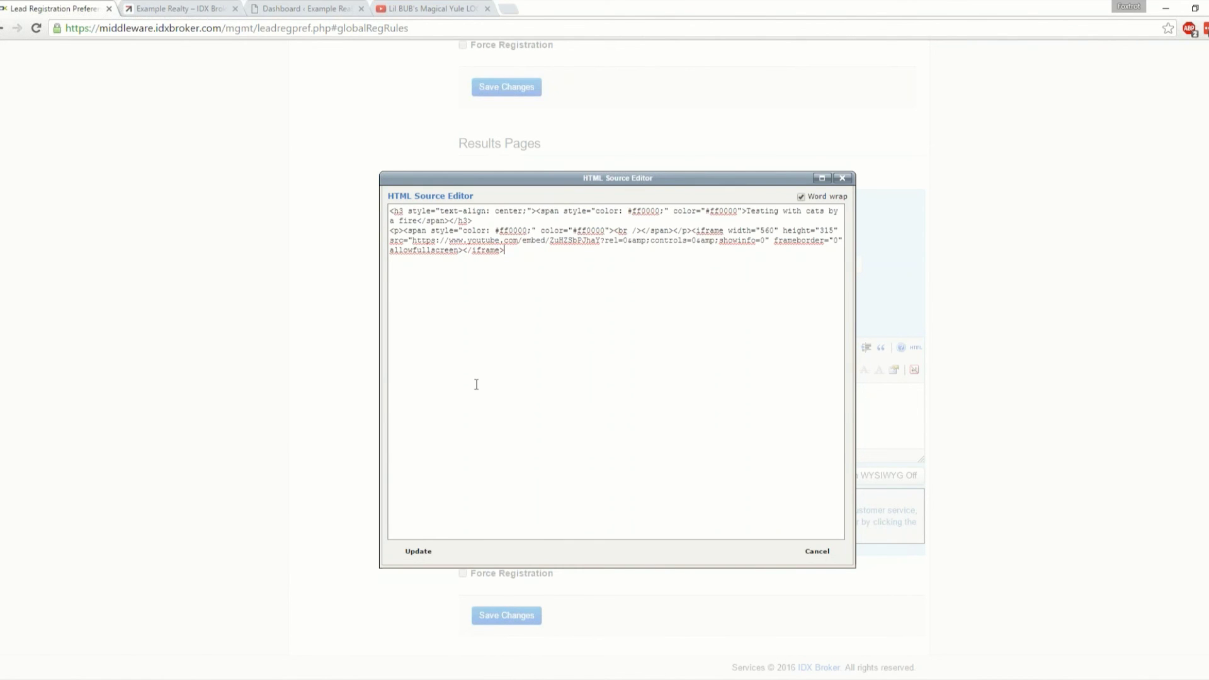
pyautogui.click(415, 556)
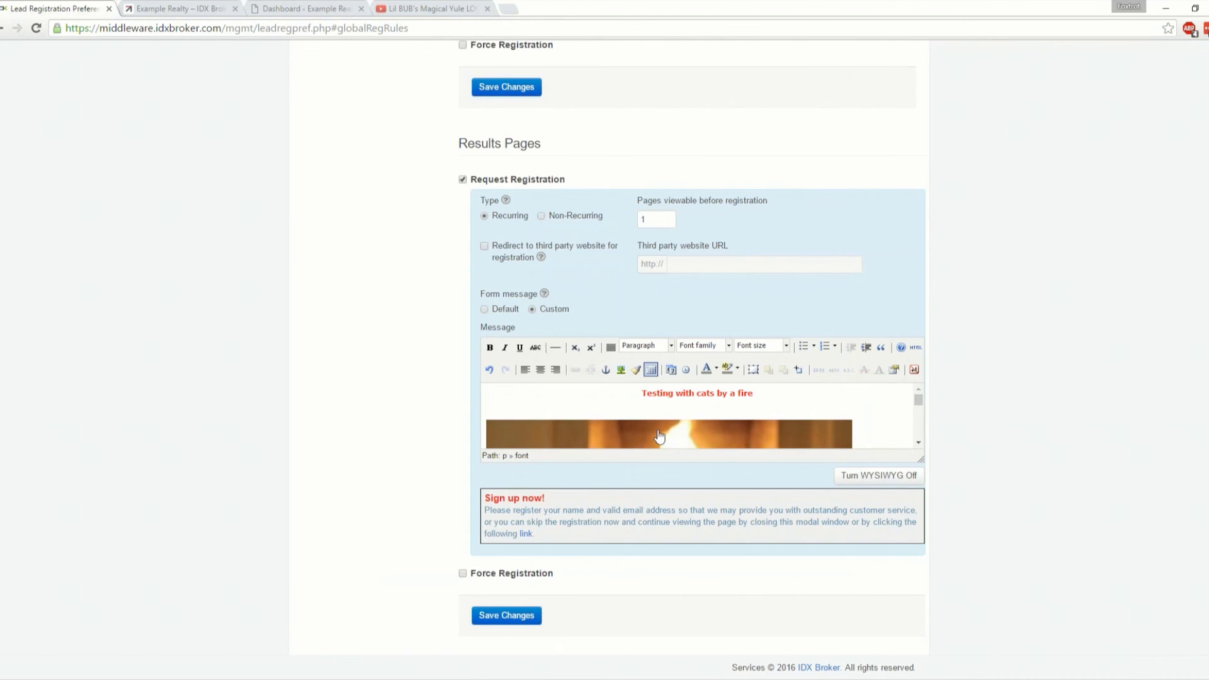
pyautogui.click(486, 423)
pyautogui.click(541, 371)
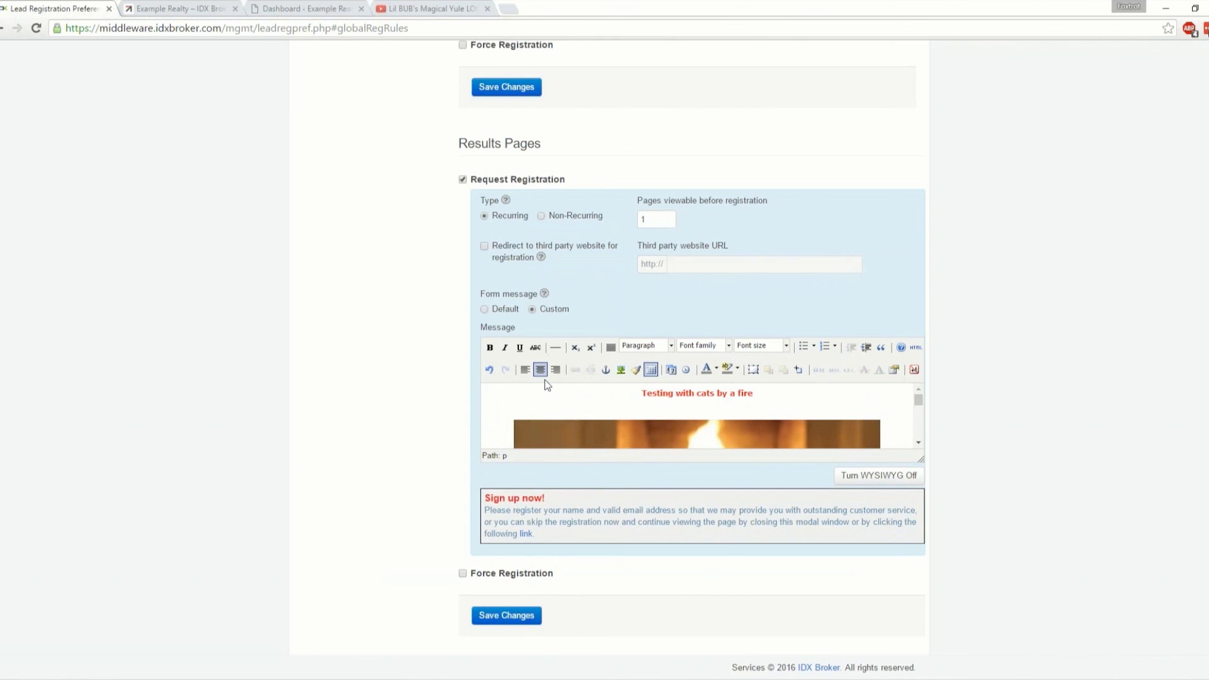
# Save the Results Pages registration settings and accept overriding the page-level lead registration rules
pyautogui.moveTo(918, 275)
pyautogui.mouseDown()
pyautogui.moveTo(918, 304)
pyautogui.moveTo(917, 262)
pyautogui.mouseUp()
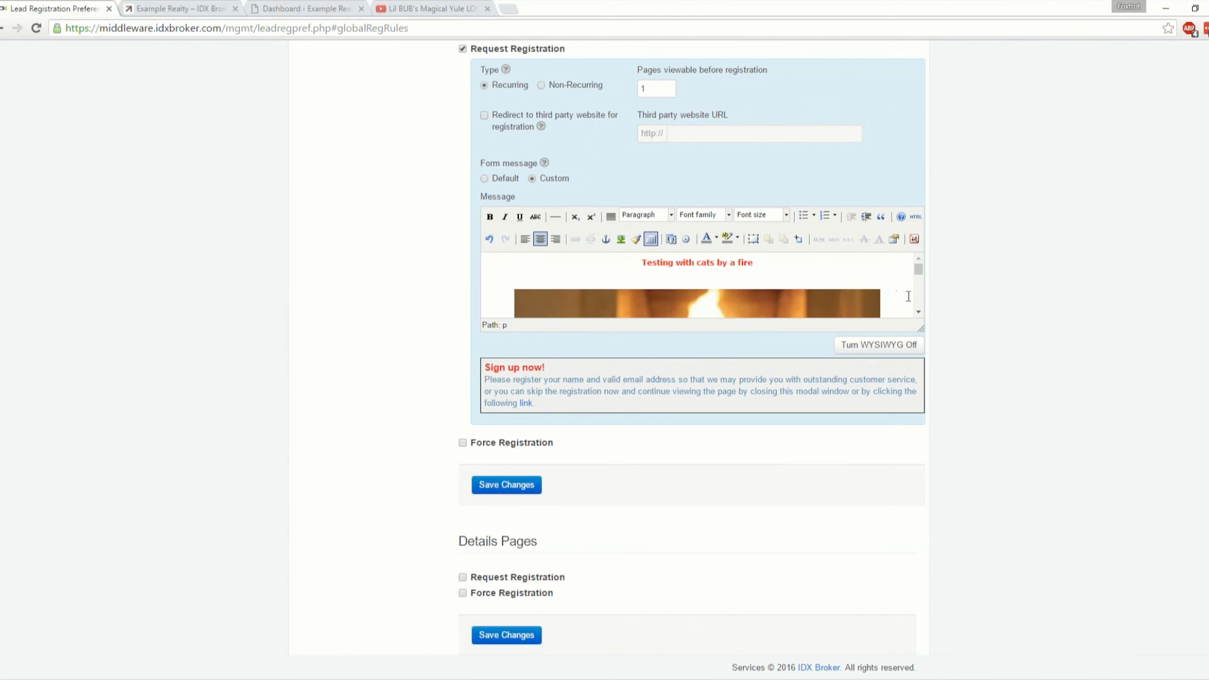
pyautogui.click(510, 490)
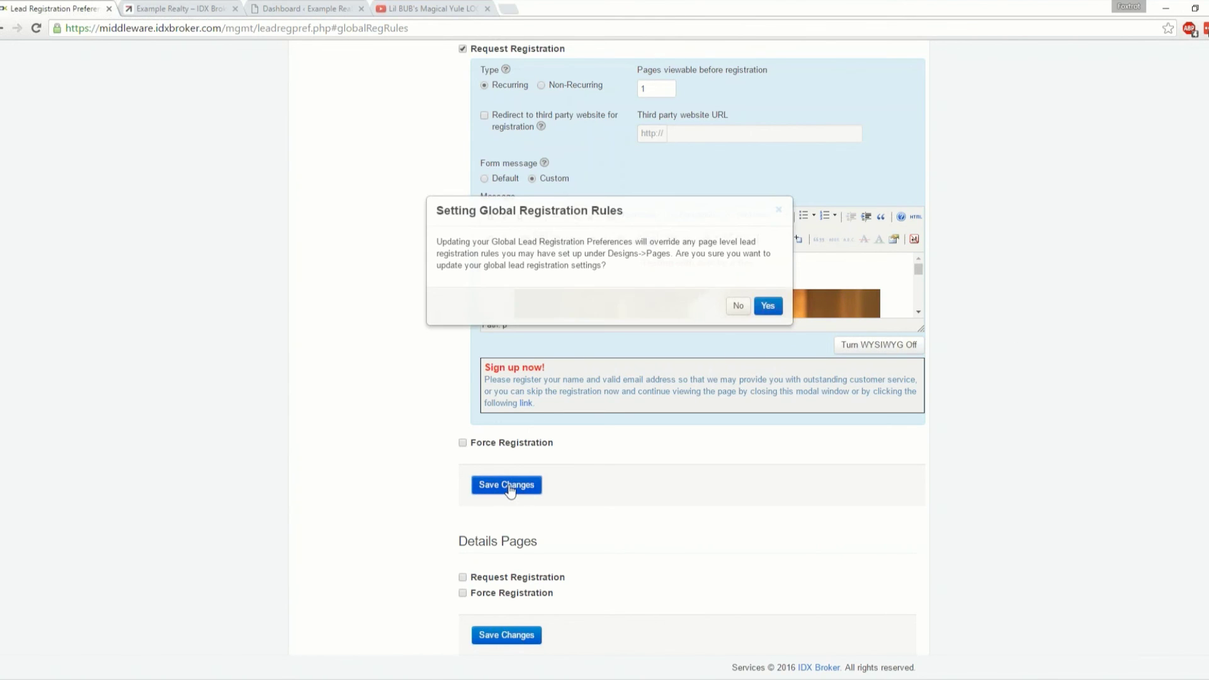
pyautogui.click(770, 306)
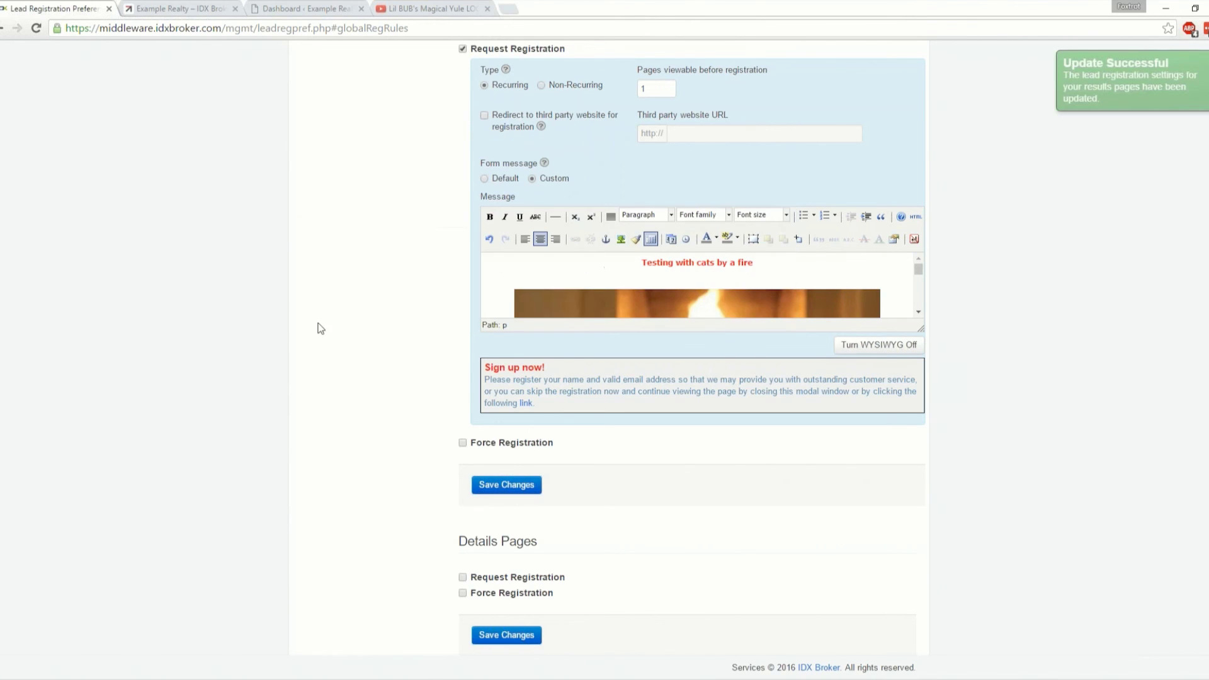
# Switch to Example Realty and run the Eugene, OR property search to test the sign-up form's video message
pyautogui.click(172, 8)
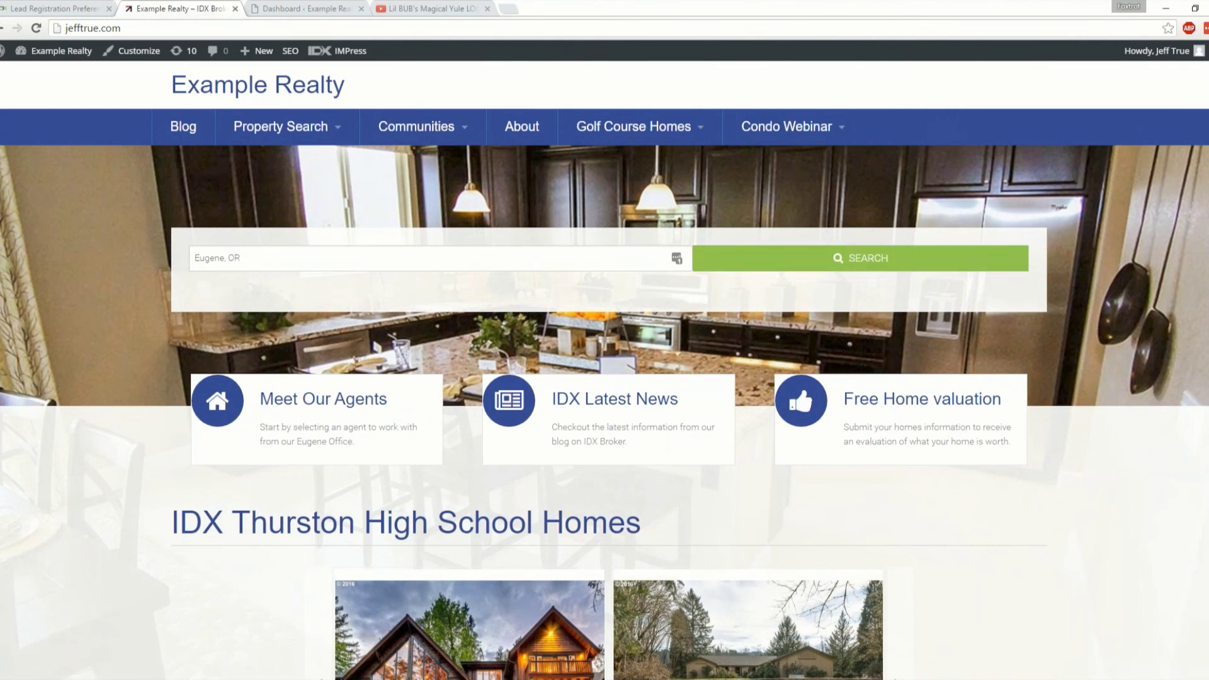
pyautogui.click(849, 264)
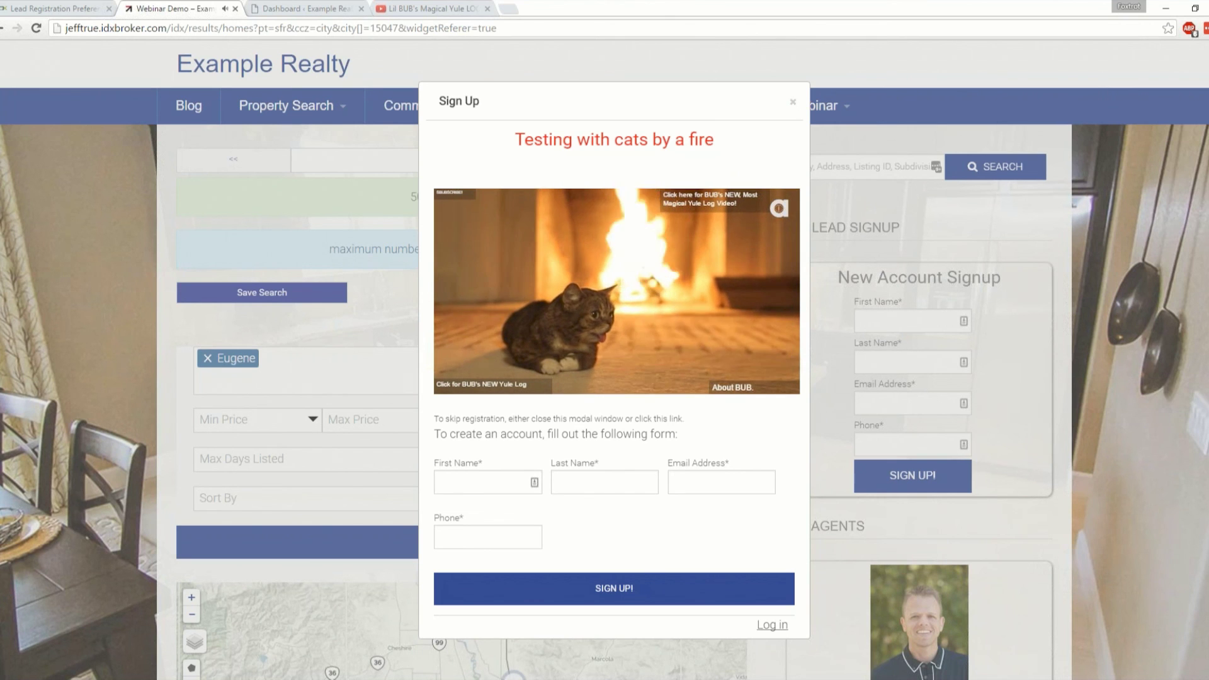
# Review the embed code and the player options for Lil BUB's Magical Yule LOG Video on YouTube
pyautogui.click(452, 10)
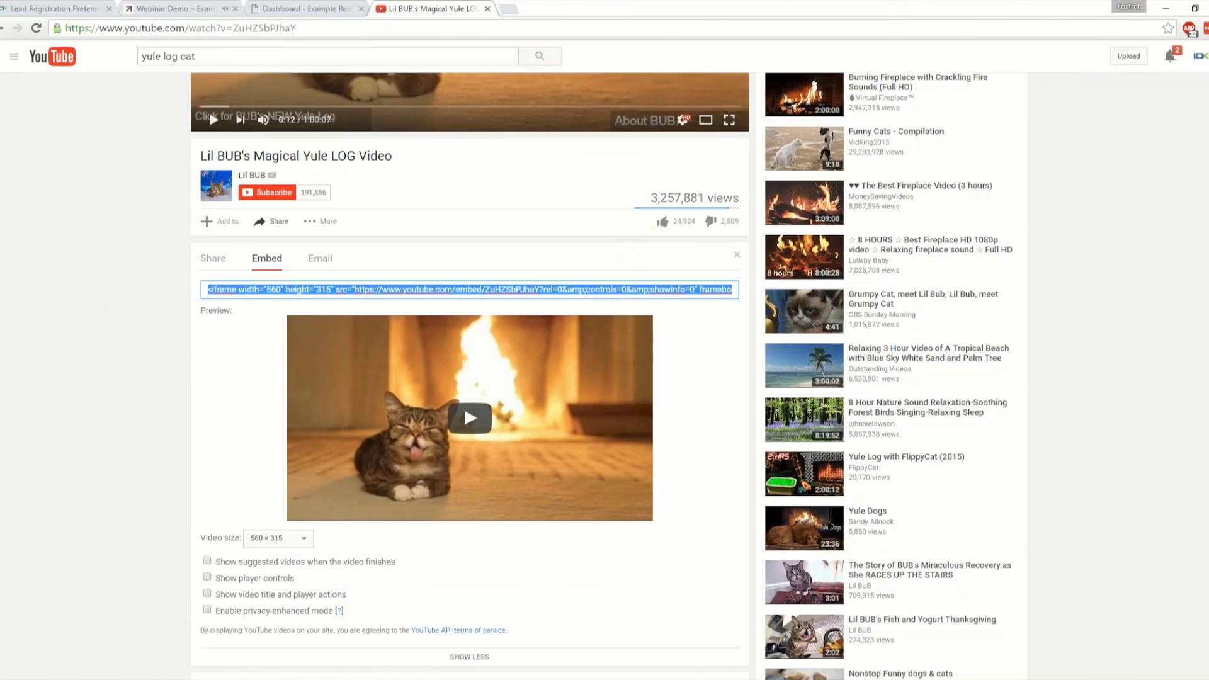
pyautogui.scroll(-2, 252, 556)
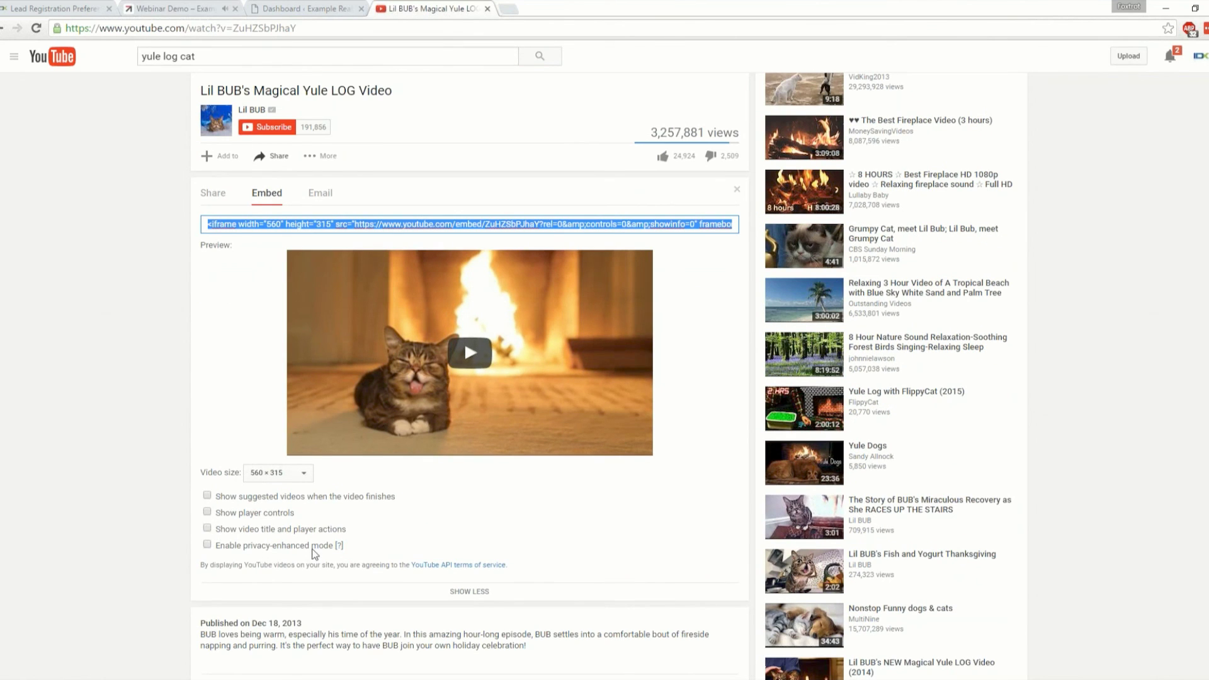
pyautogui.click(159, 489)
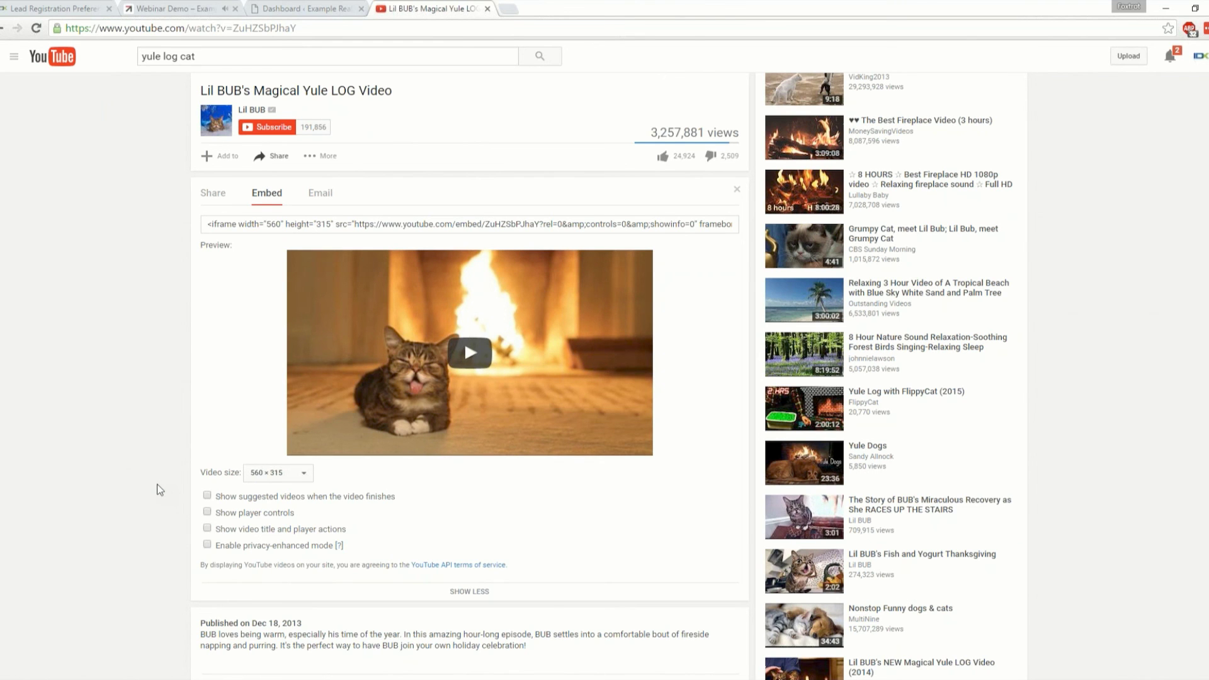
# Close the sign-up form on Example Realty and search for Sheldon High School from the site's home page
pyautogui.click(168, 8)
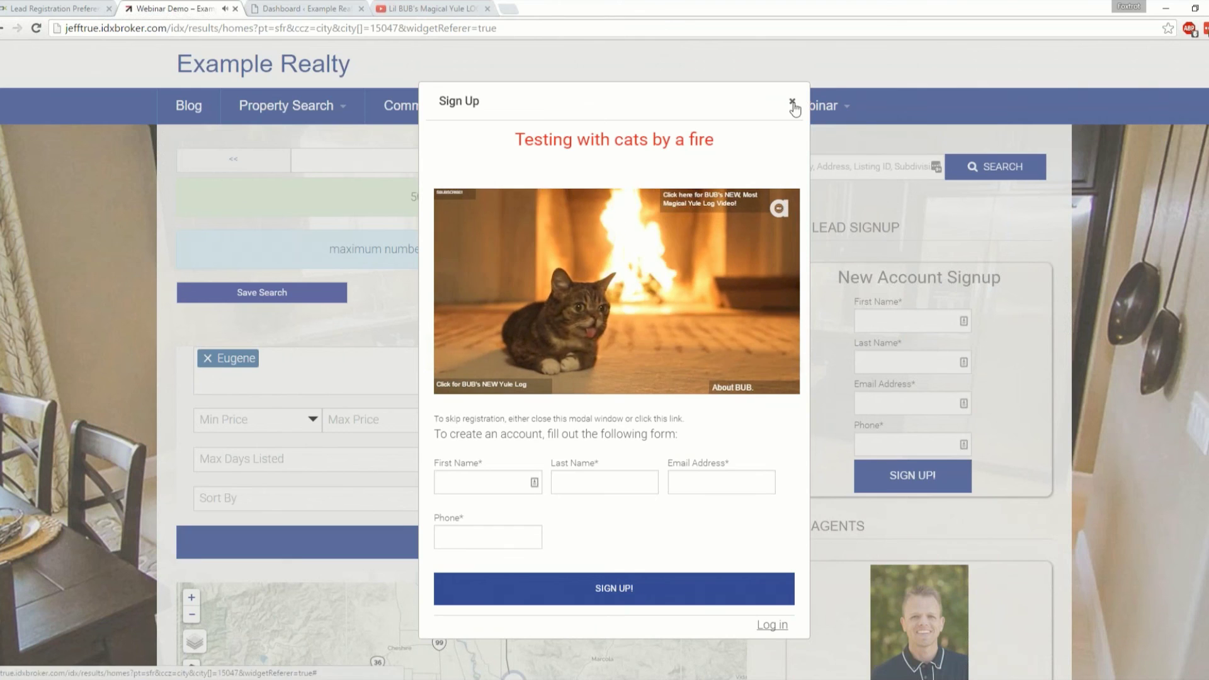
pyautogui.click(230, 182)
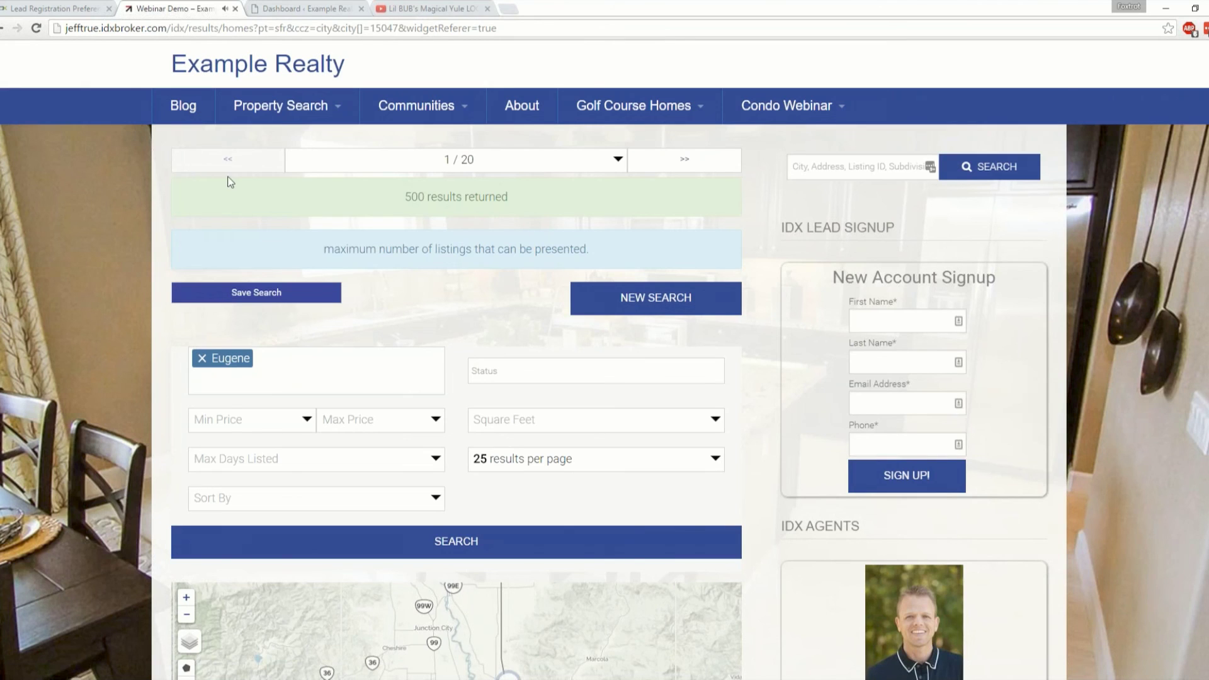
pyautogui.click(236, 65)
pyautogui.click(233, 260)
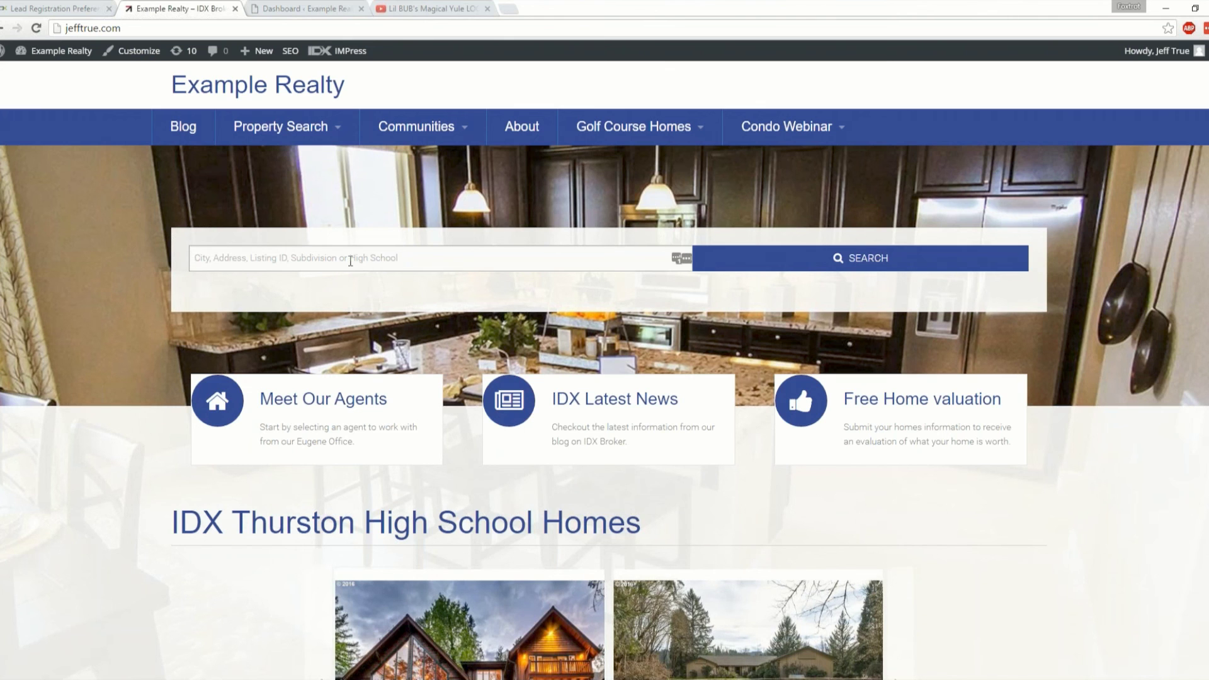
pyautogui.write('sheldon')
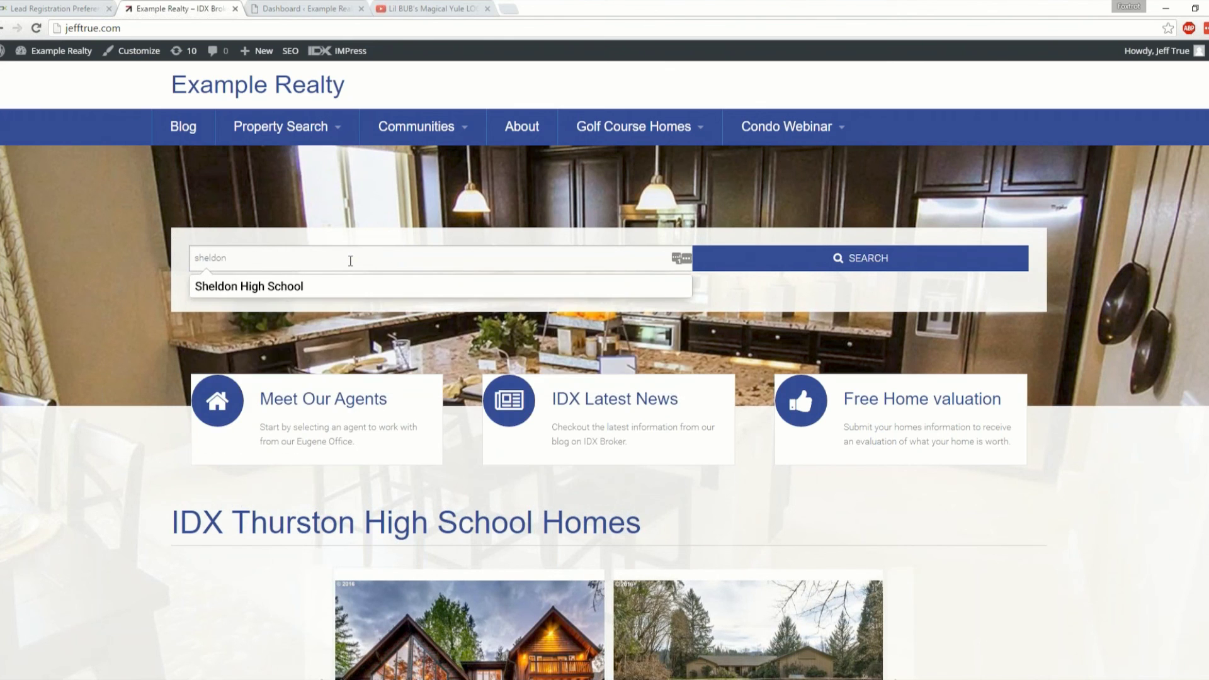
pyautogui.click(272, 291)
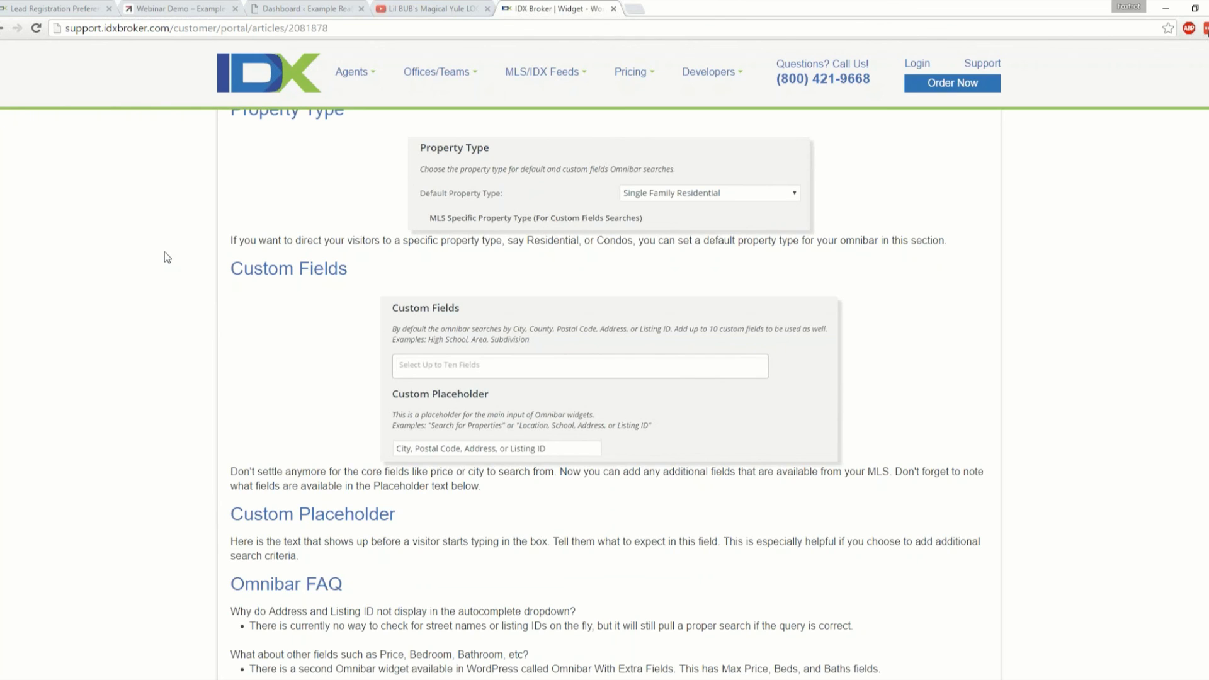
# Switch from the IDX Broker support article back to the Lil BUB video's embed options on YouTube
pyautogui.click(440, 8)
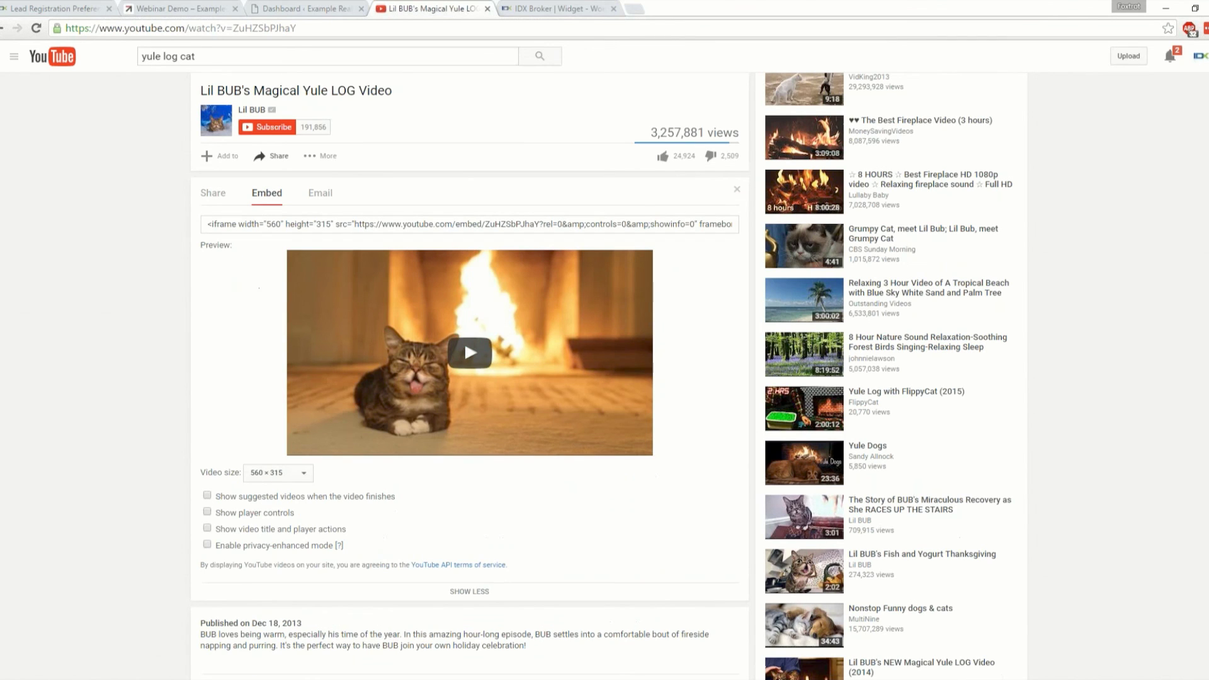